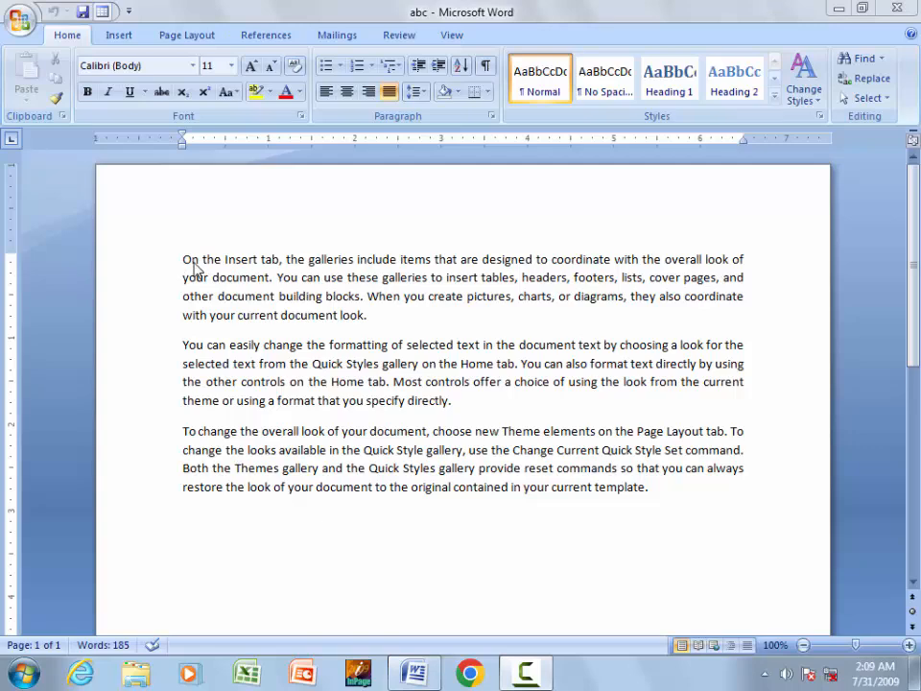
- Give the first paragraph single line spacing with no space after it
{"action": "double_click", "coordinate": [235, 261]}
{"action": "triple_click", "coordinate": [235, 261]}
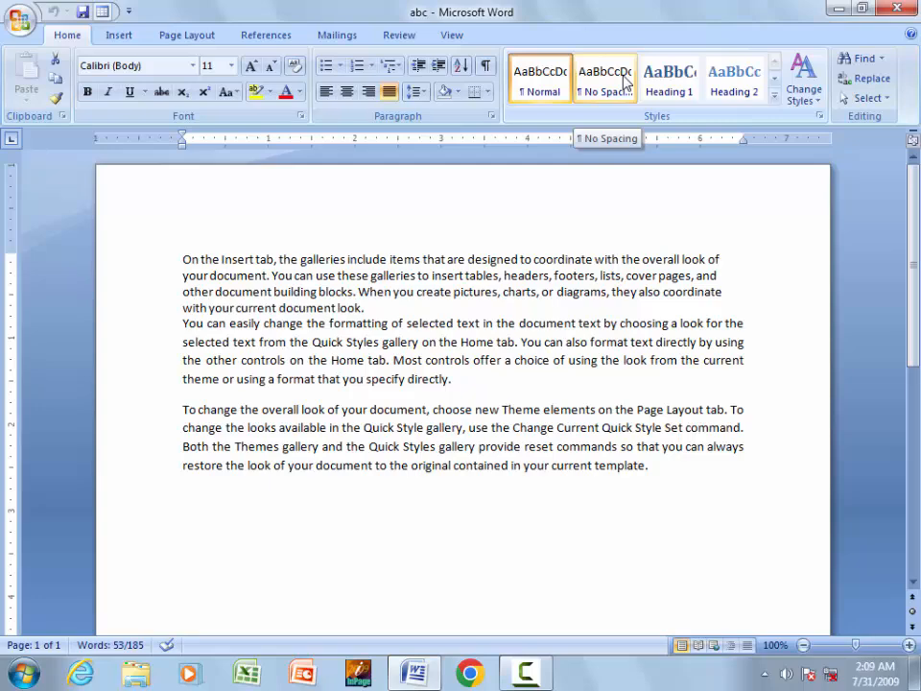
{"action": "left_click", "coordinate": [417, 91]}
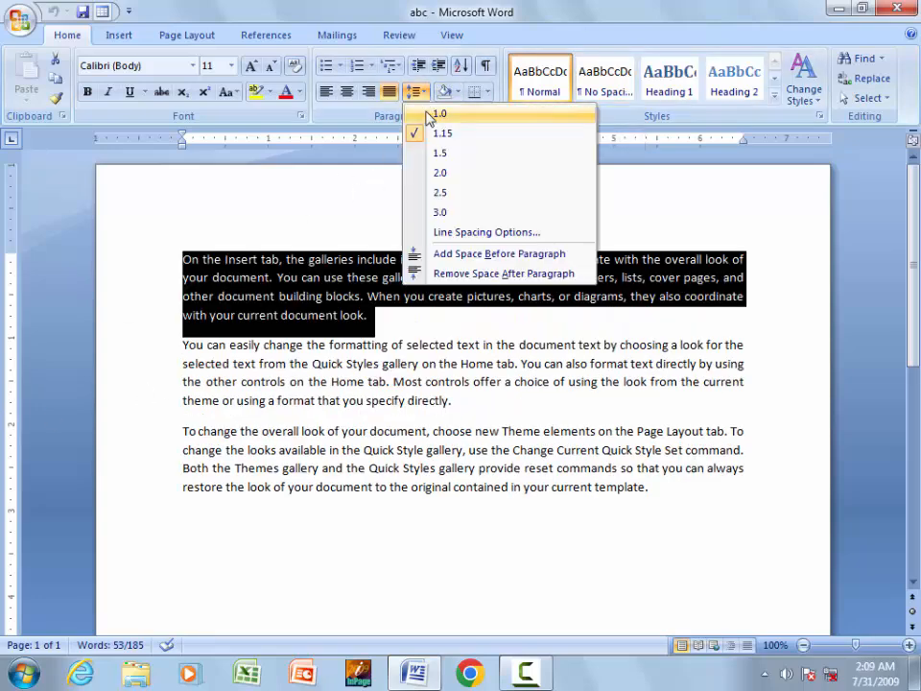
{"action": "left_click", "coordinate": [428, 114]}
{"action": "left_click", "coordinate": [417, 91]}
{"action": "left_click", "coordinate": [459, 276]}
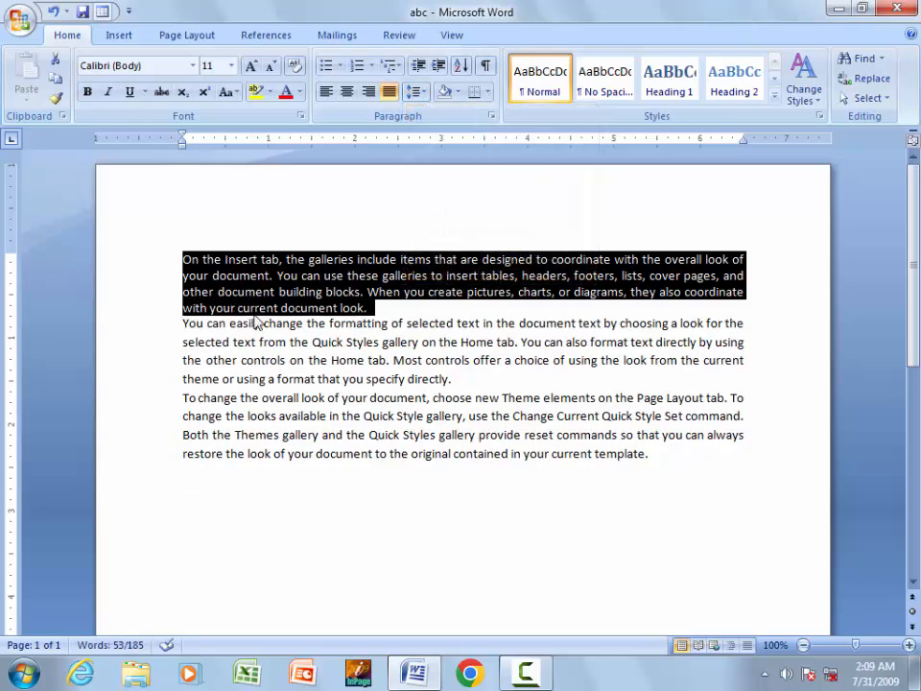
- Restore 1.15 line spacing and add the space after the paragraph back
{"action": "left_click", "coordinate": [417, 91]}
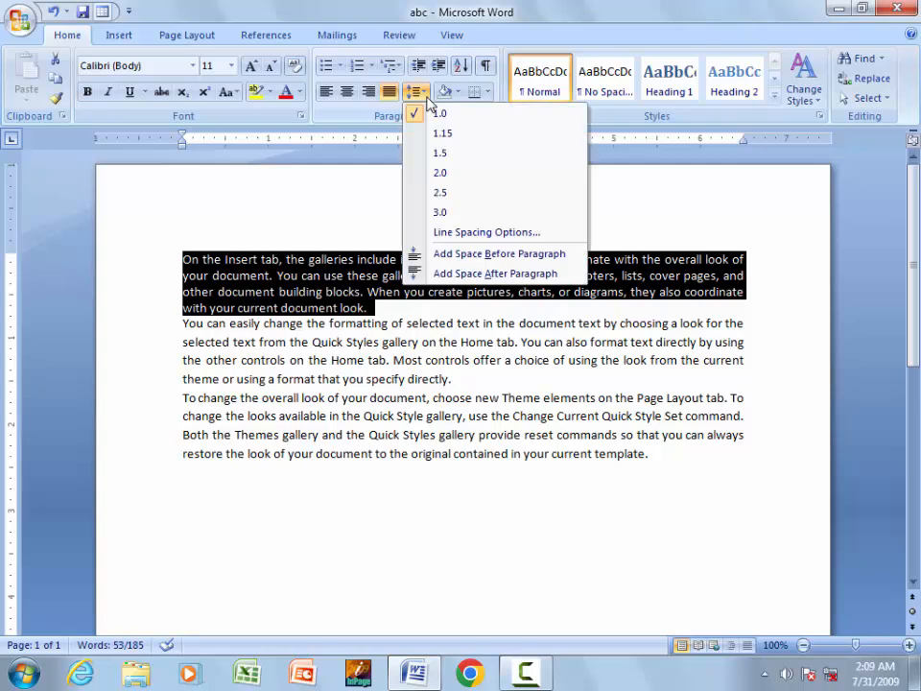
{"action": "left_click", "coordinate": [436, 133]}
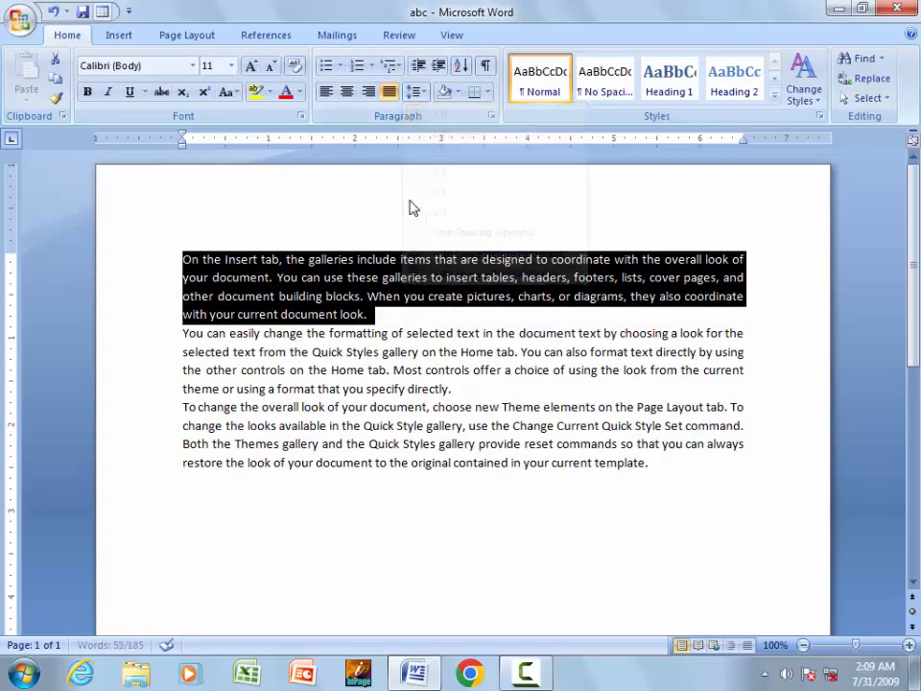
{"action": "left_click", "coordinate": [420, 93]}
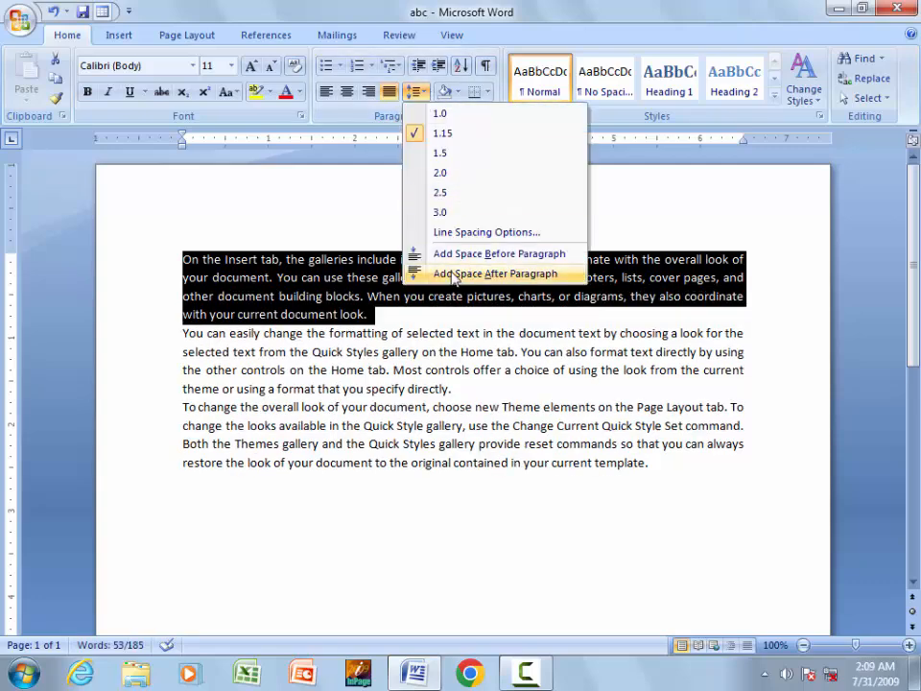
{"action": "left_click", "coordinate": [422, 273]}
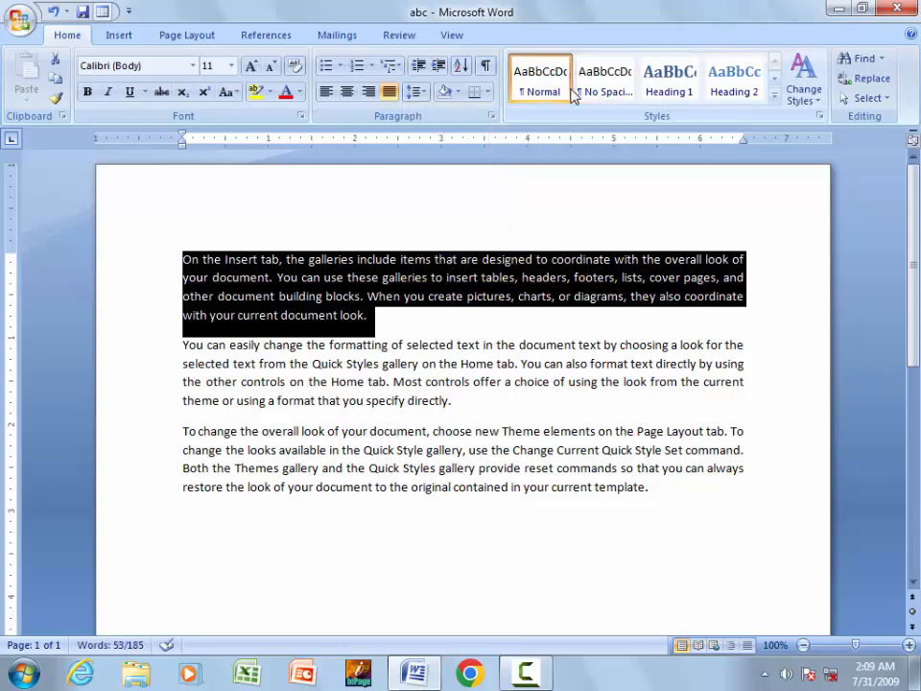
- Apply the No Spacing style to the first paragraph, then switch it to Normal
{"action": "left_click", "coordinate": [600, 85]}
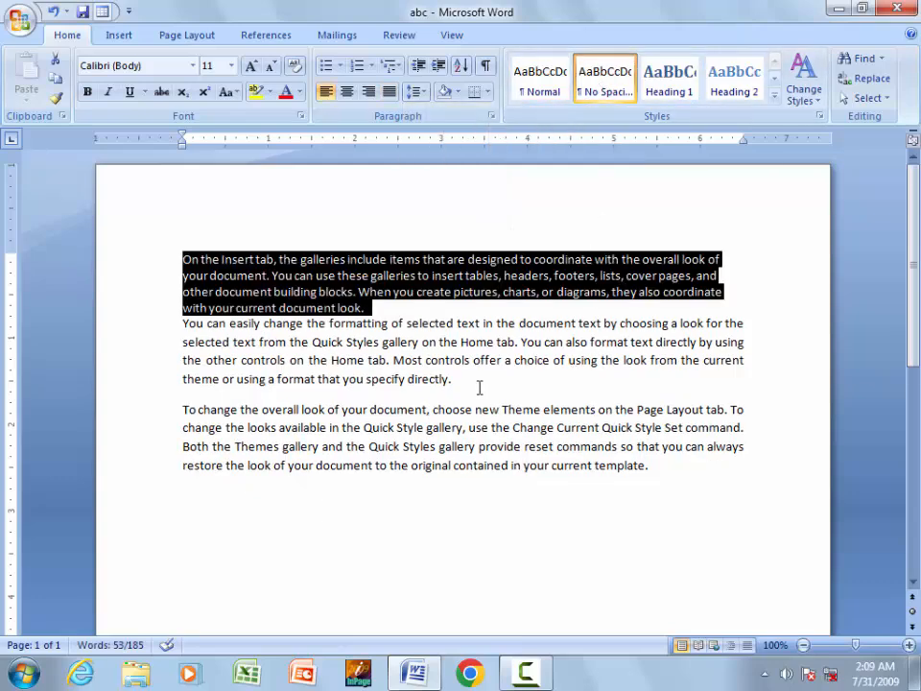
{"action": "left_click", "coordinate": [241, 359]}
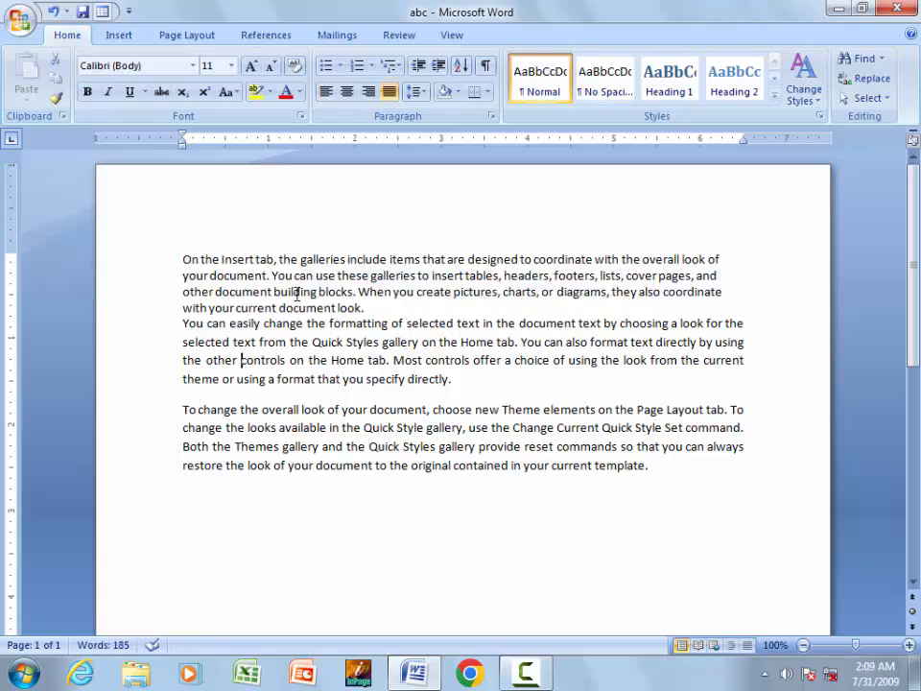
{"action": "left_click", "coordinate": [294, 291]}
{"action": "left_click", "coordinate": [534, 84]}
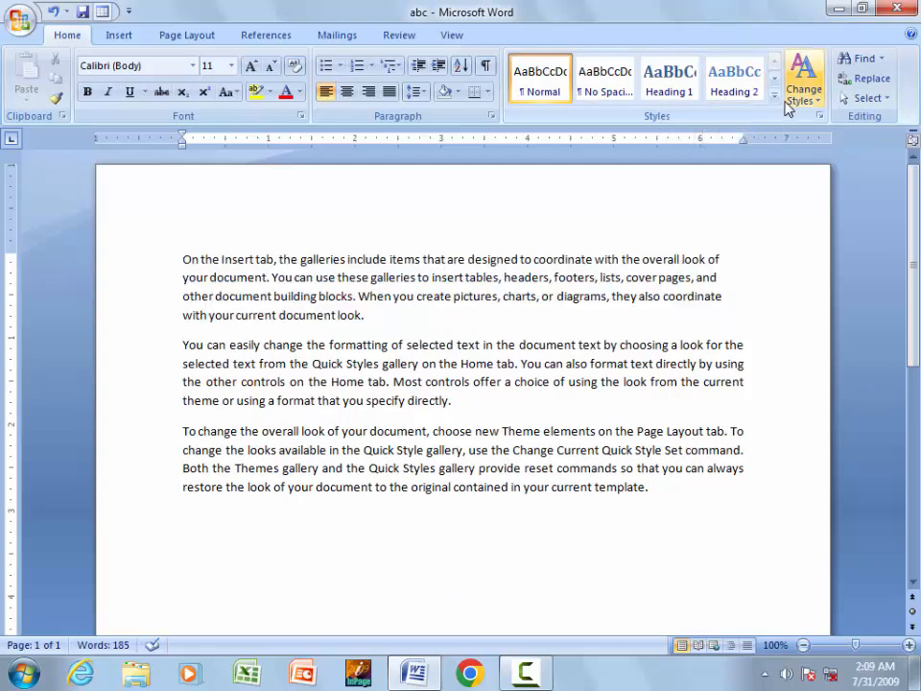
{"action": "left_click", "coordinate": [774, 96]}
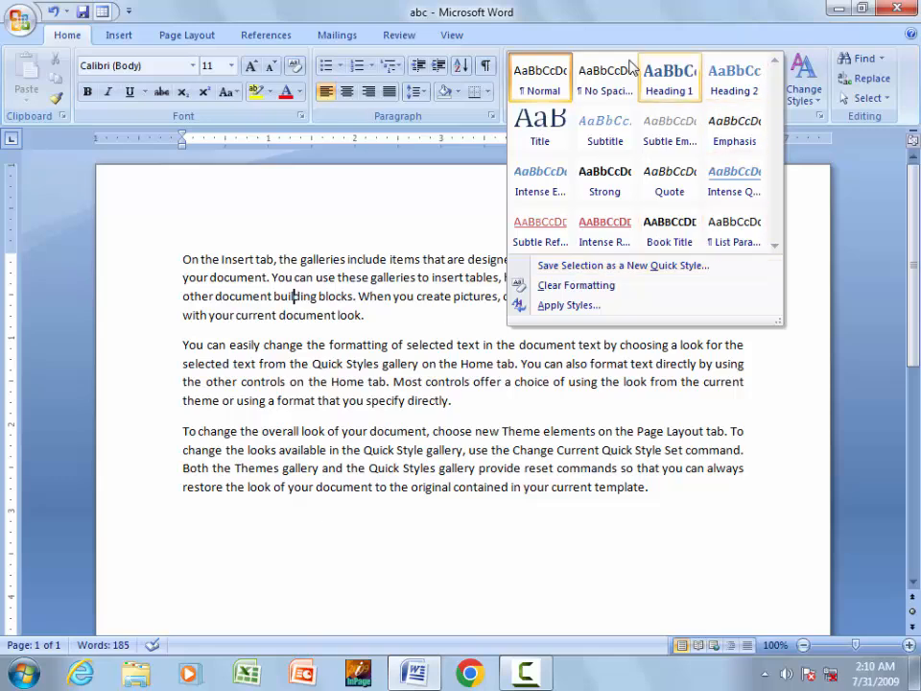
{"action": "left_click", "coordinate": [390, 286]}
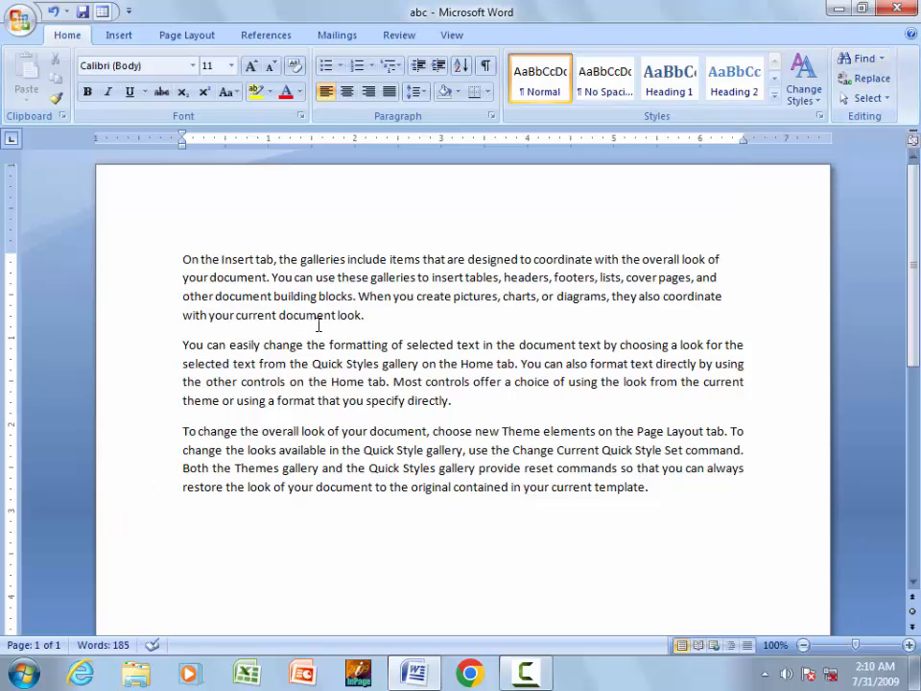
{"action": "left_click", "coordinate": [844, 57]}
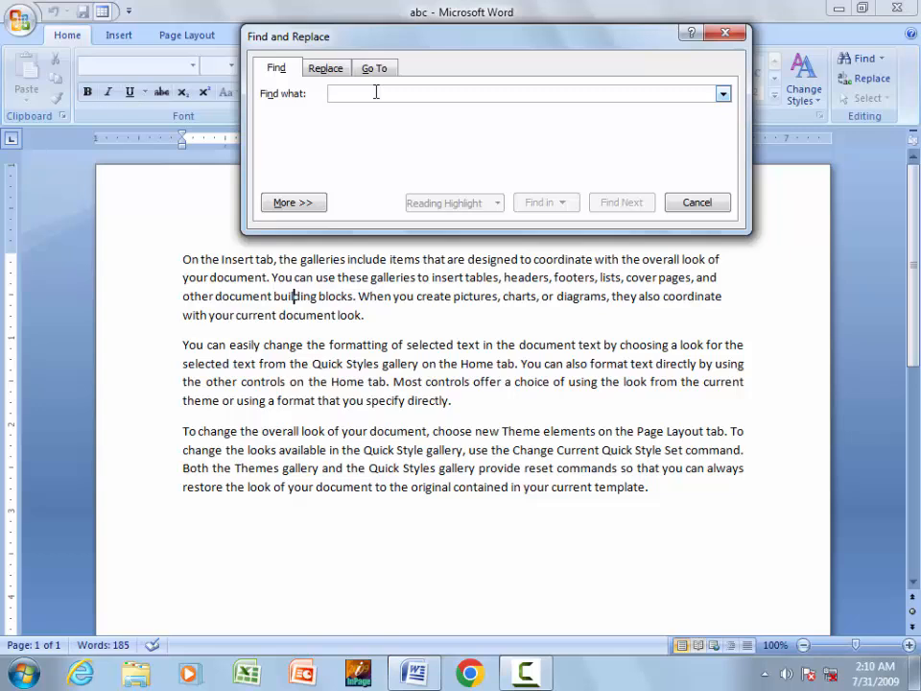
{"action": "type", "text": "building"}
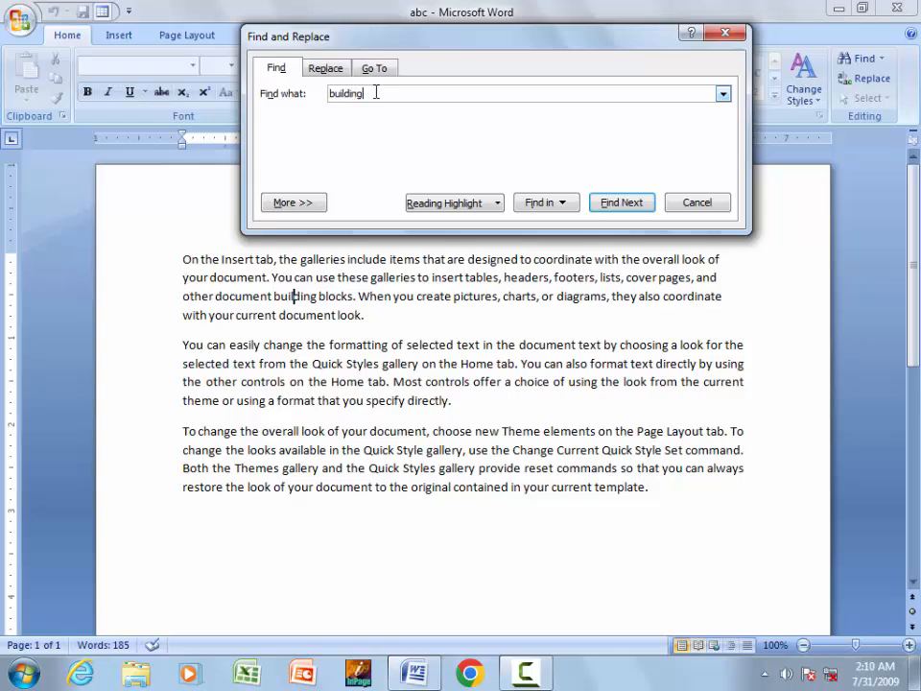
{"action": "left_click", "coordinate": [606, 204]}
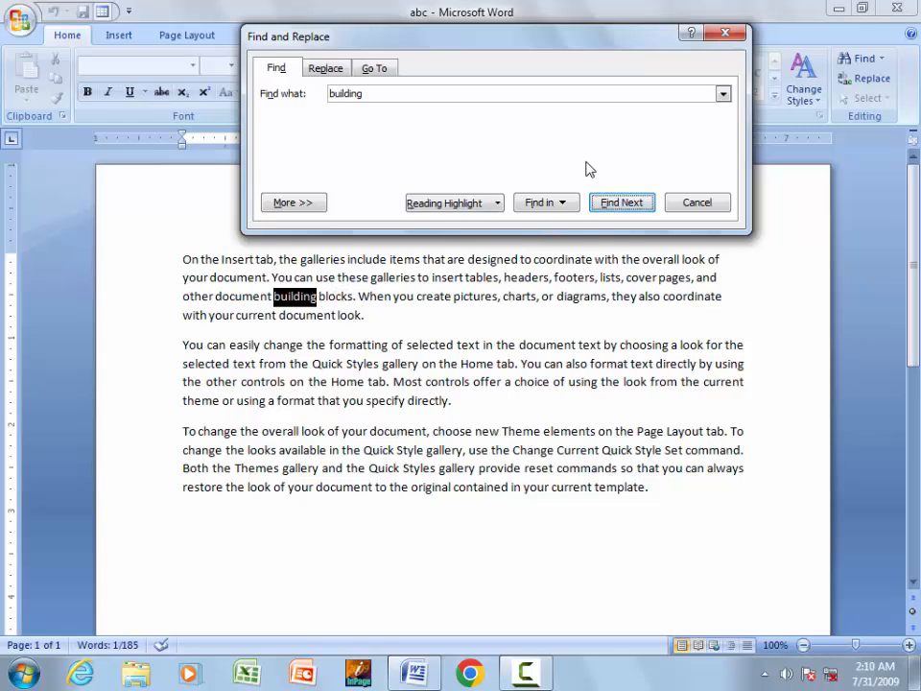
{"action": "left_click", "coordinate": [635, 205]}
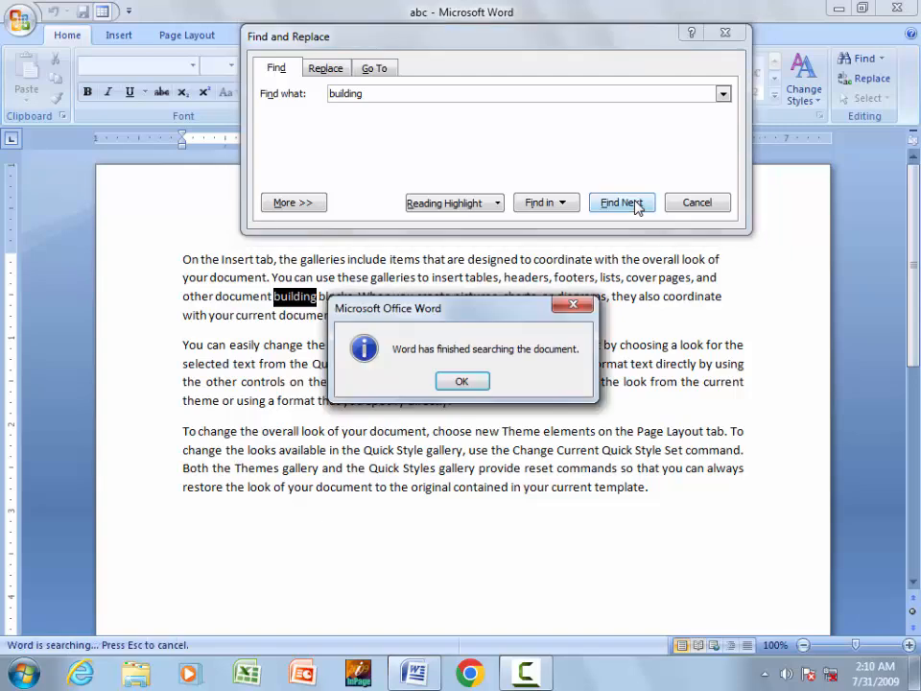
{"action": "left_click", "coordinate": [462, 381]}
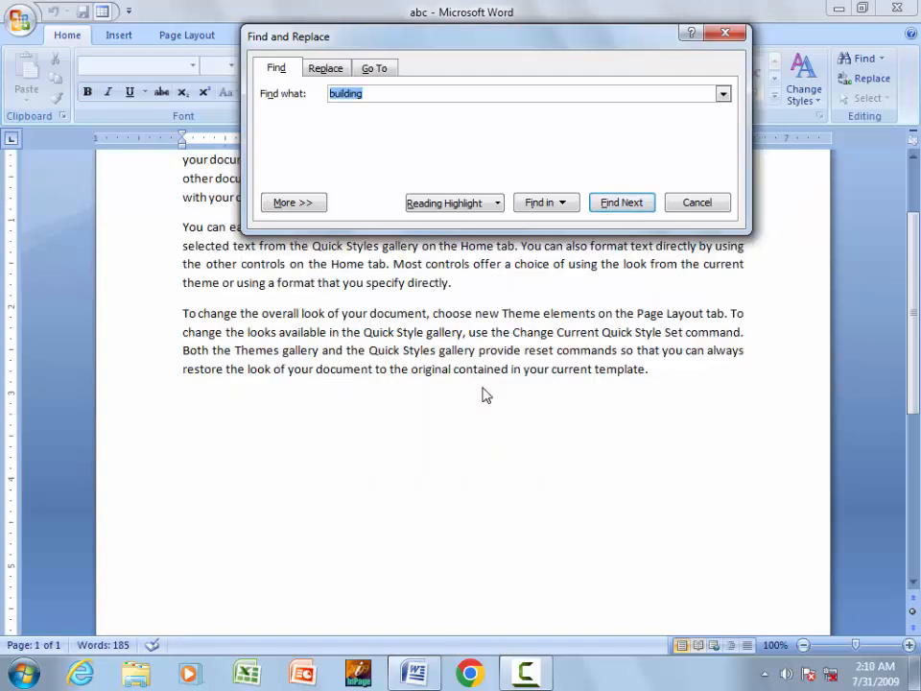
{"action": "left_click", "coordinate": [725, 34]}
{"action": "left_click", "coordinate": [705, 289]}
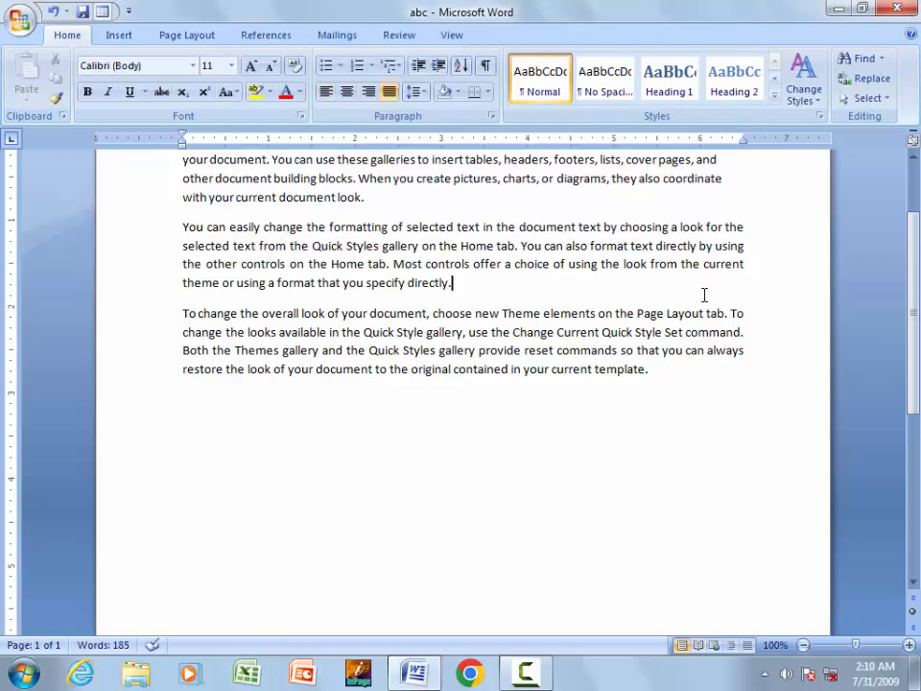
{"action": "scroll", "coordinate": [687, 230], "scroll_direction": "up", "scroll_amount": 2}
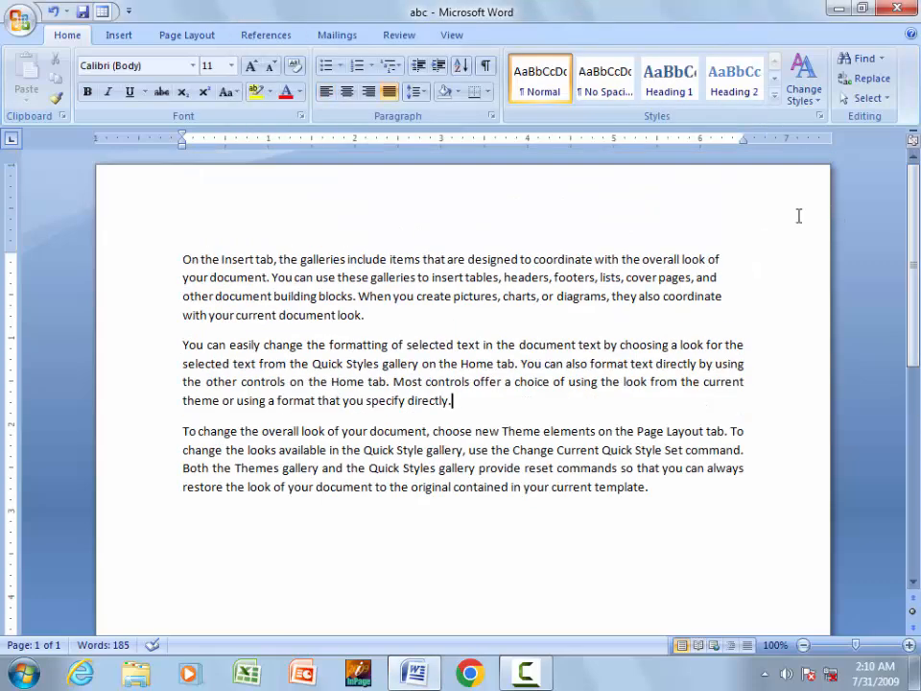
- Find 'building' in the first paragraph and replace it with 'home'
{"action": "left_click", "coordinate": [862, 60]}
{"action": "left_click", "coordinate": [725, 34]}
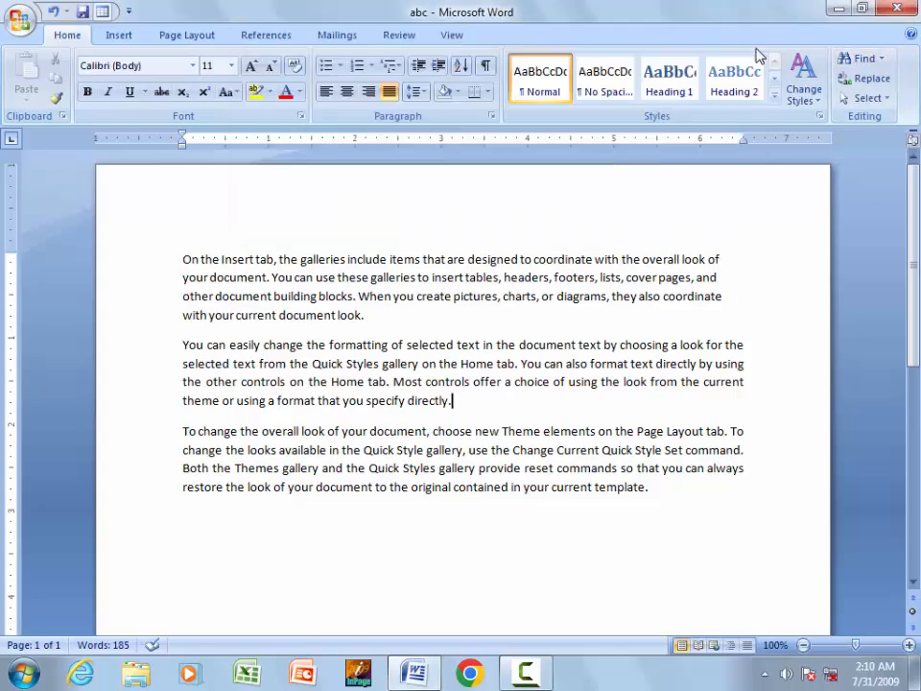
{"action": "left_click", "coordinate": [860, 81]}
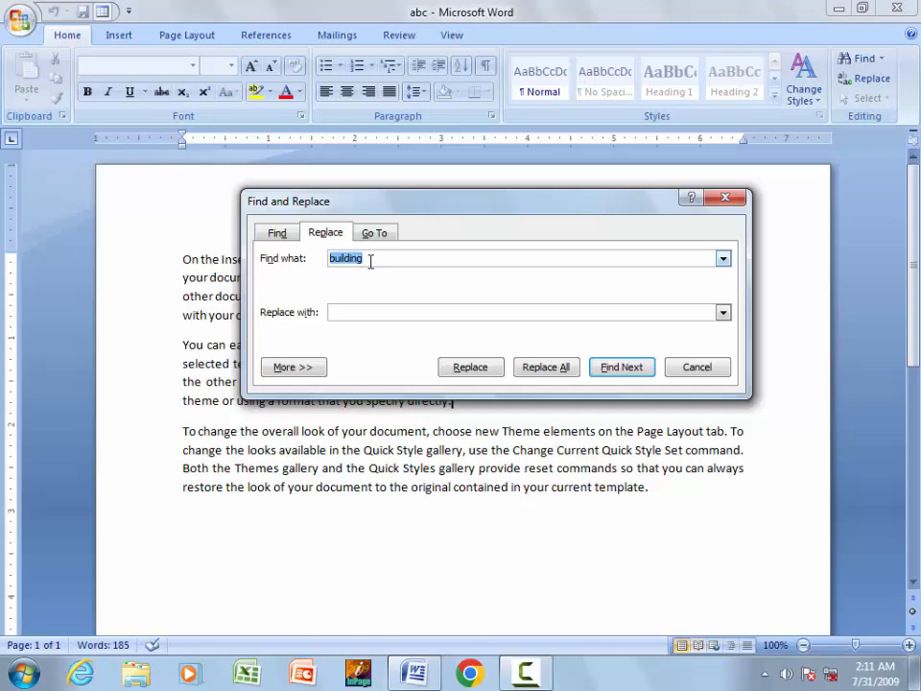
{"action": "left_click_drag", "start_coordinate": [487, 205], "coordinate": [457, 356]}
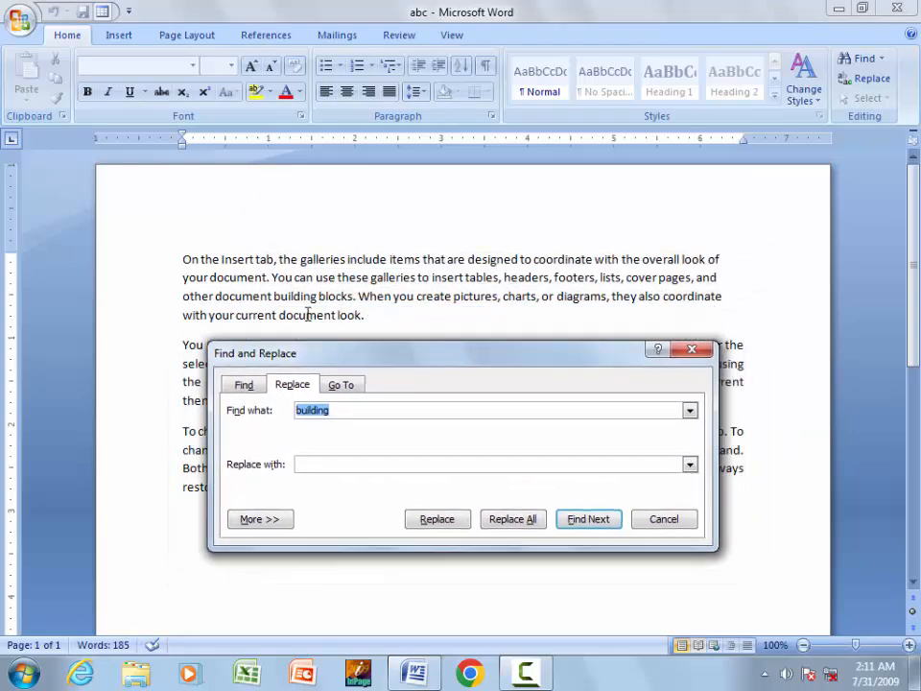
{"action": "left_click", "coordinate": [335, 409]}
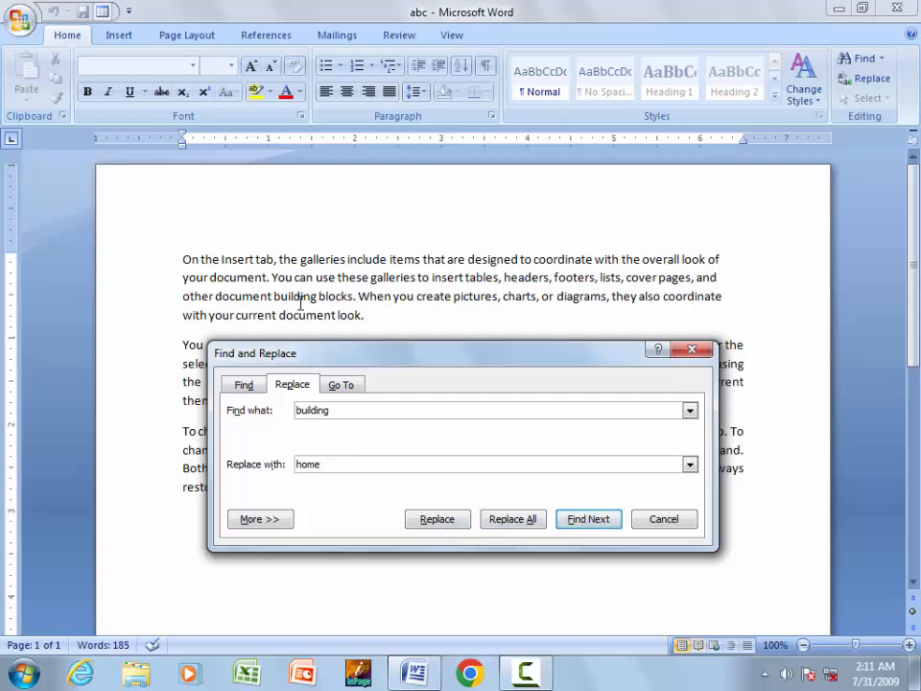
{"action": "left_click", "coordinate": [435, 521]}
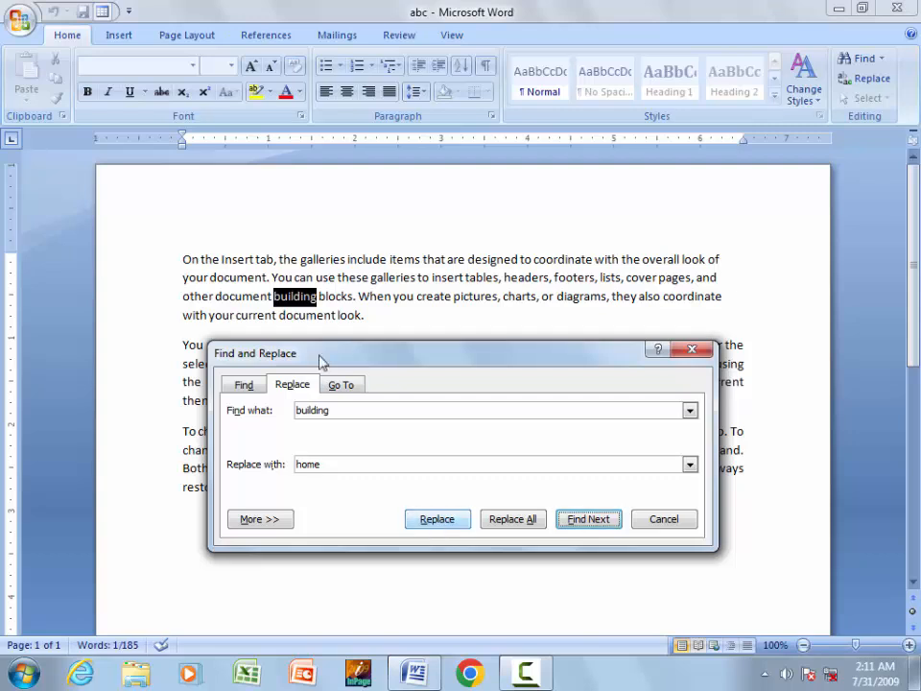
{"action": "left_click", "coordinate": [455, 528]}
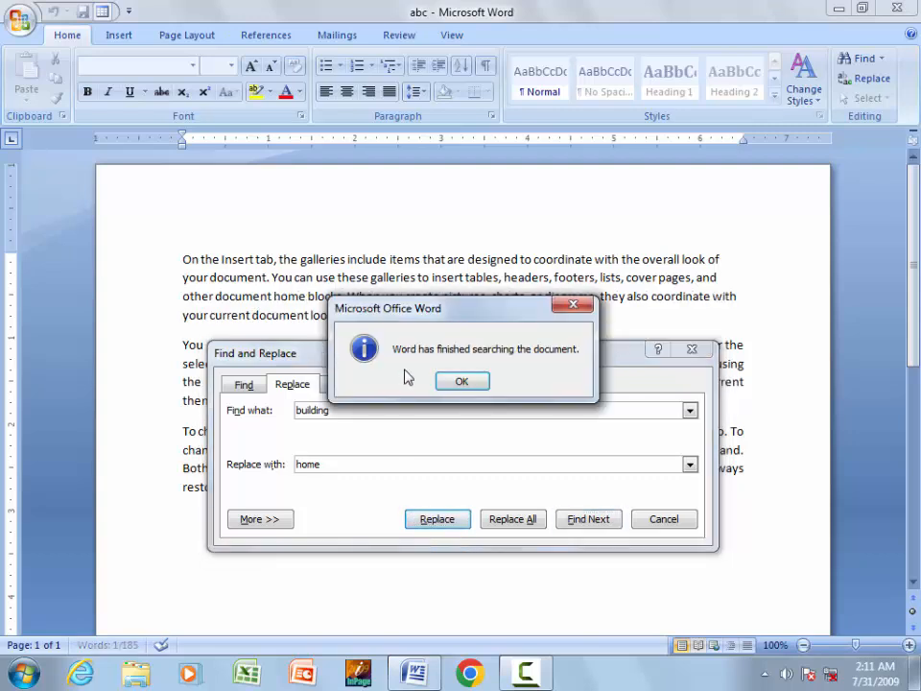
- Dismiss the search-finished message, close Find and Replace, and check the word 'home'
{"action": "left_click", "coordinate": [438, 388]}
{"action": "left_click", "coordinate": [402, 259]}
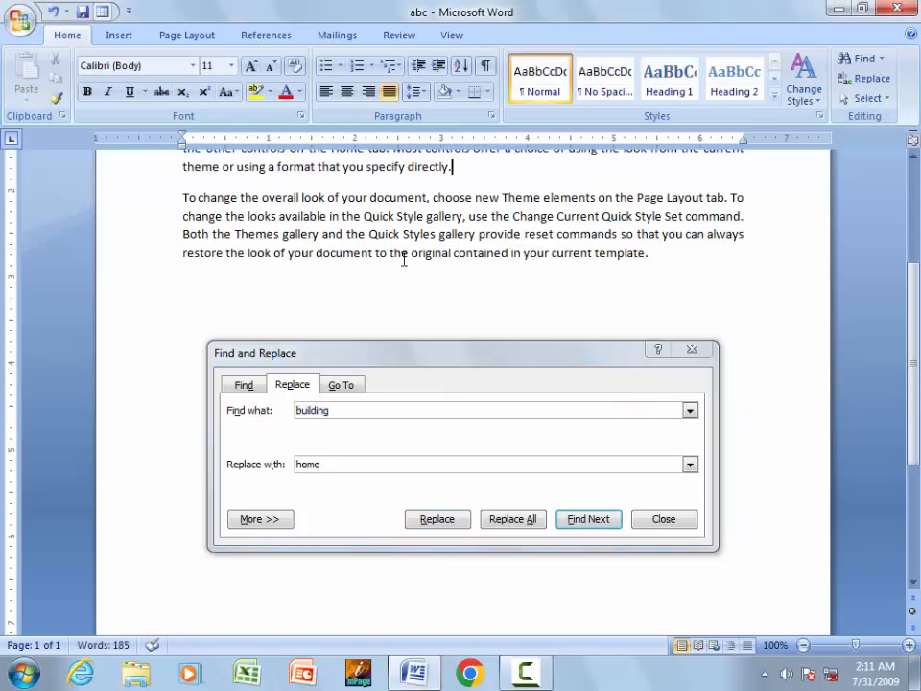
{"action": "left_click", "coordinate": [692, 350]}
{"action": "scroll", "coordinate": [916, 326], "scroll_direction": "up", "scroll_amount": 4}
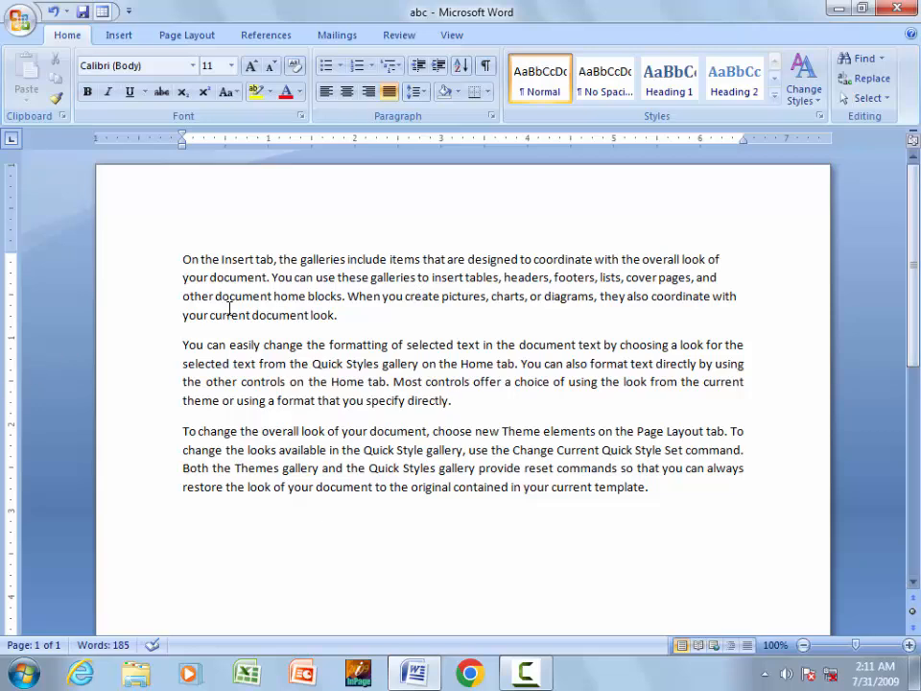
{"action": "double_click", "coordinate": [296, 292]}
{"action": "left_click", "coordinate": [344, 364]}
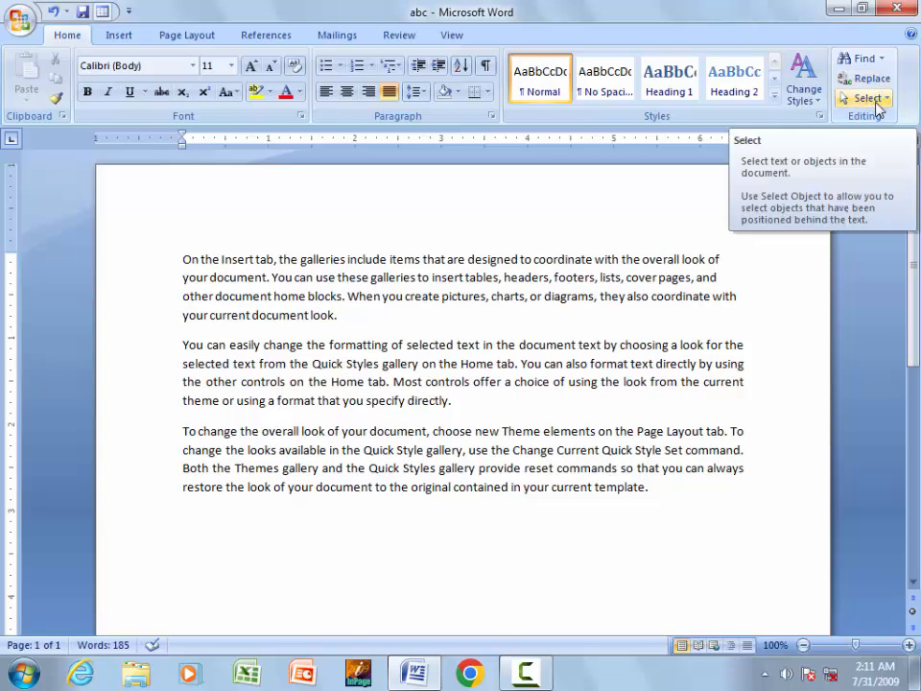
{"action": "left_click", "coordinate": [868, 99]}
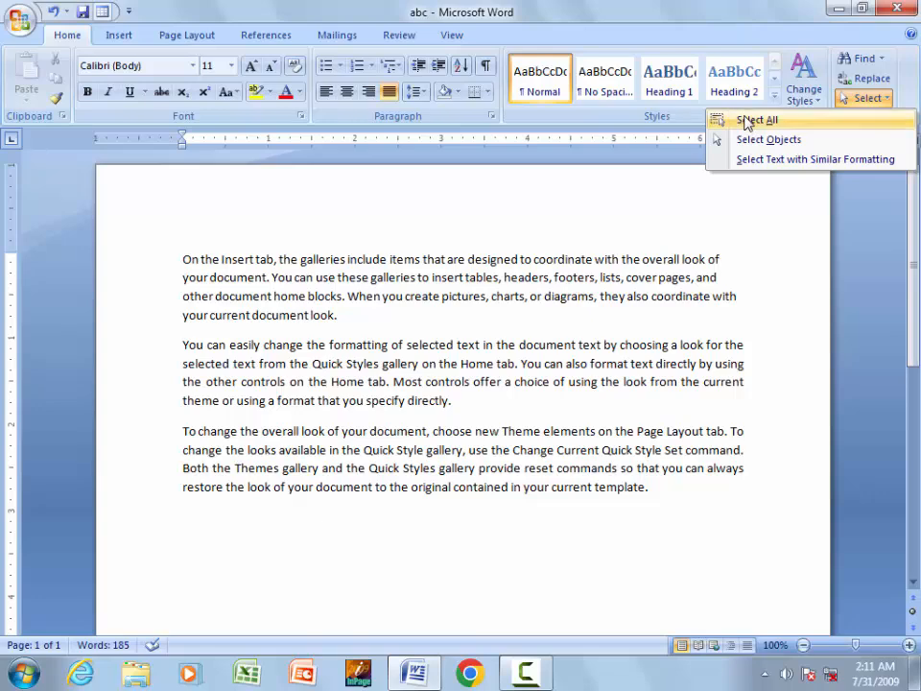
{"action": "left_click", "coordinate": [752, 119]}
{"action": "left_click", "coordinate": [866, 99]}
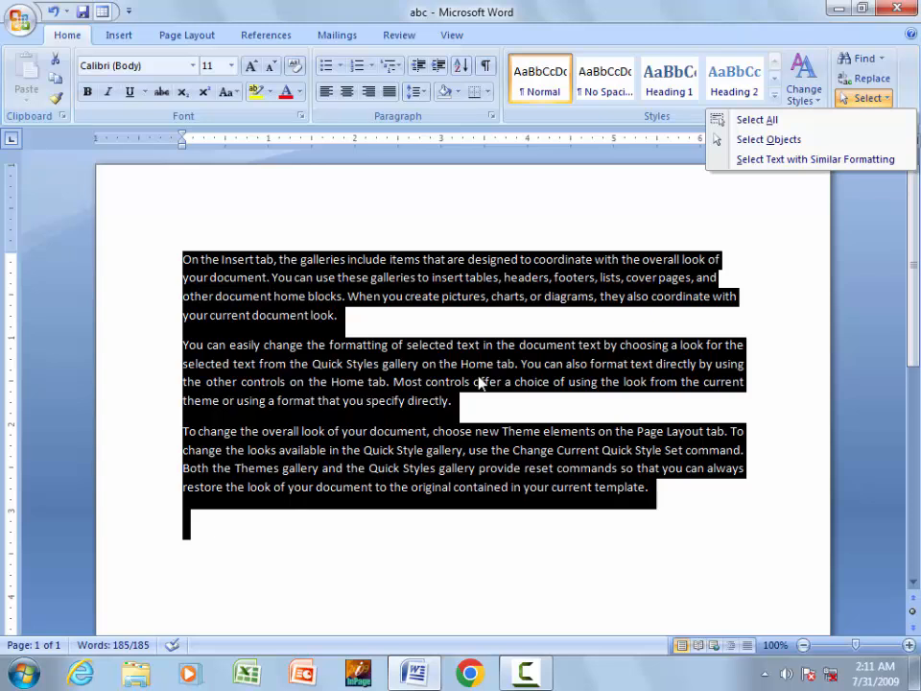
{"action": "left_click", "coordinate": [739, 143]}
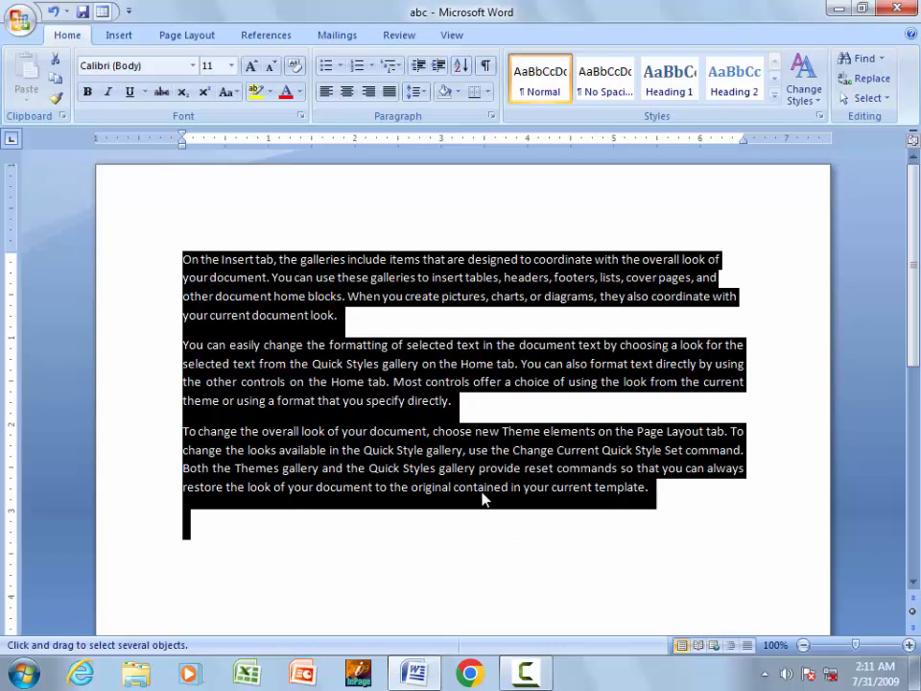
{"action": "left_click", "coordinate": [865, 98]}
{"action": "left_click", "coordinate": [800, 123]}
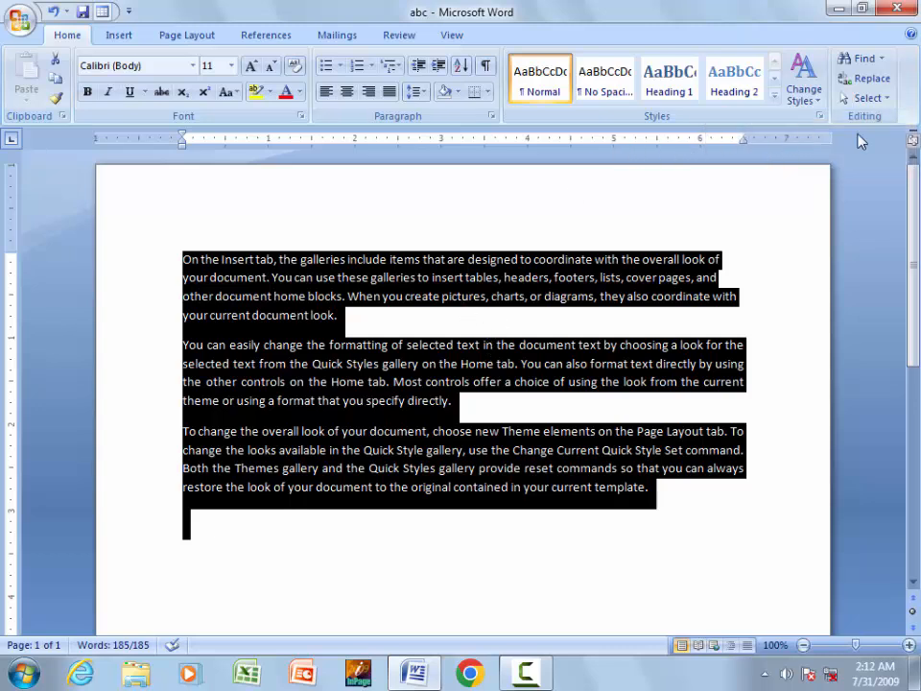
{"action": "left_click", "coordinate": [868, 99]}
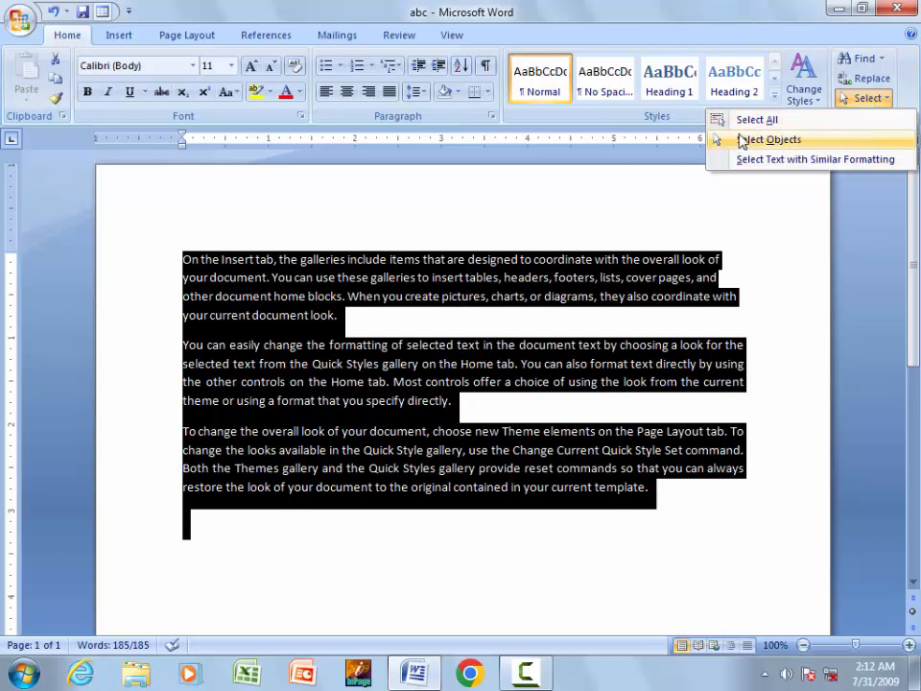
{"action": "left_click", "coordinate": [317, 280]}
{"action": "double_click", "coordinate": [316, 298]}
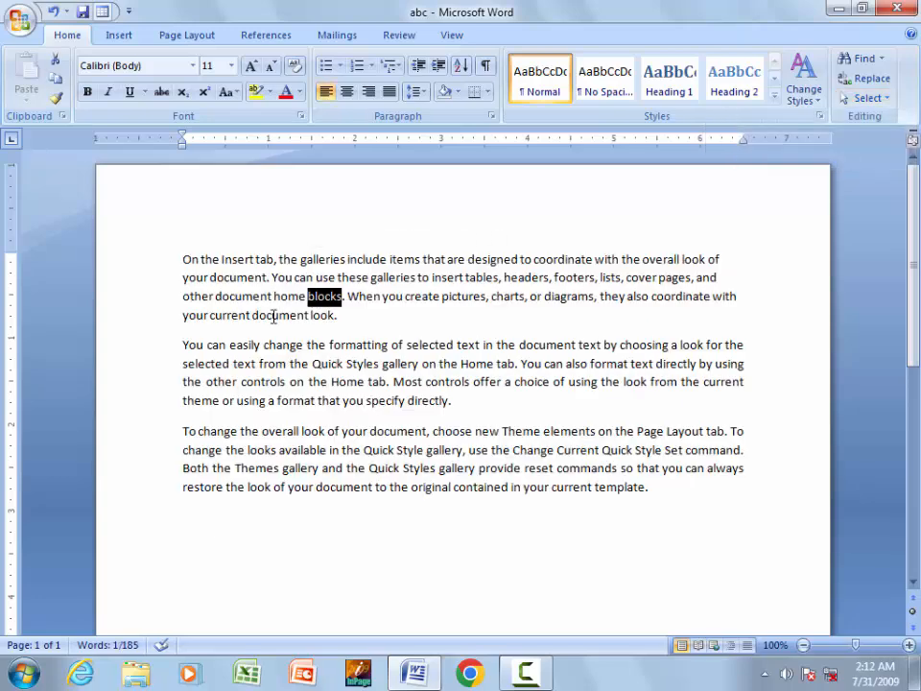
{"action": "left_click", "coordinate": [273, 315]}
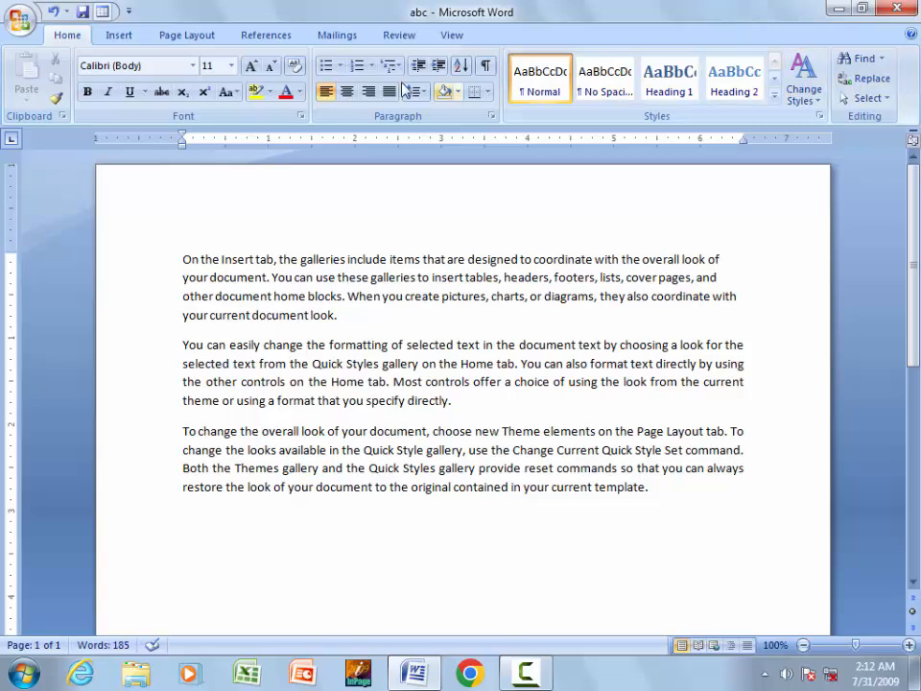
- Insert a blank 5-column by 5-row table on the line after the third paragraph
{"action": "left_click", "coordinate": [119, 39]}
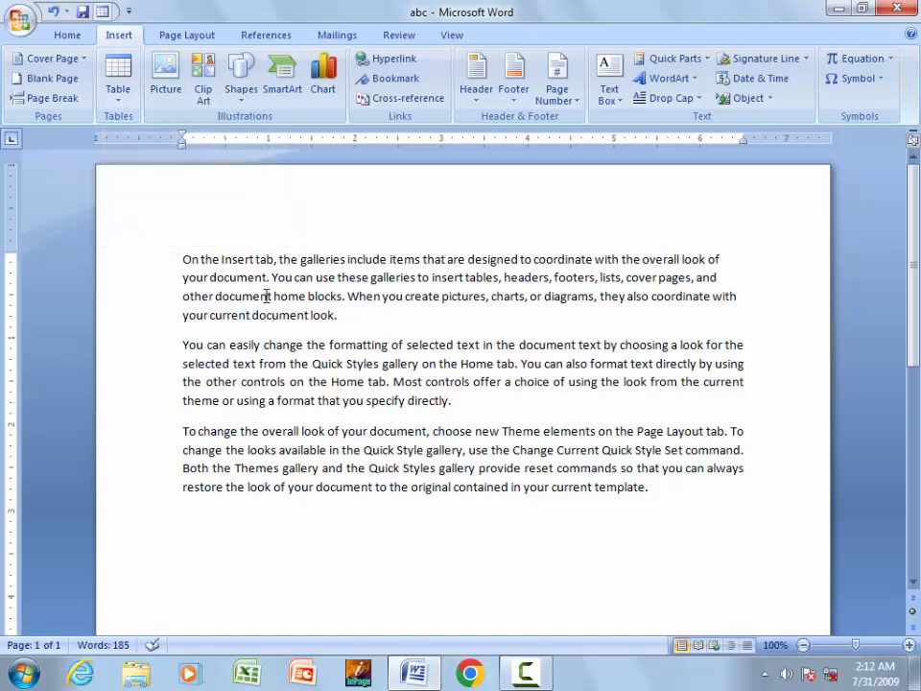
{"action": "left_click", "coordinate": [206, 514]}
{"action": "left_click", "coordinate": [119, 93]}
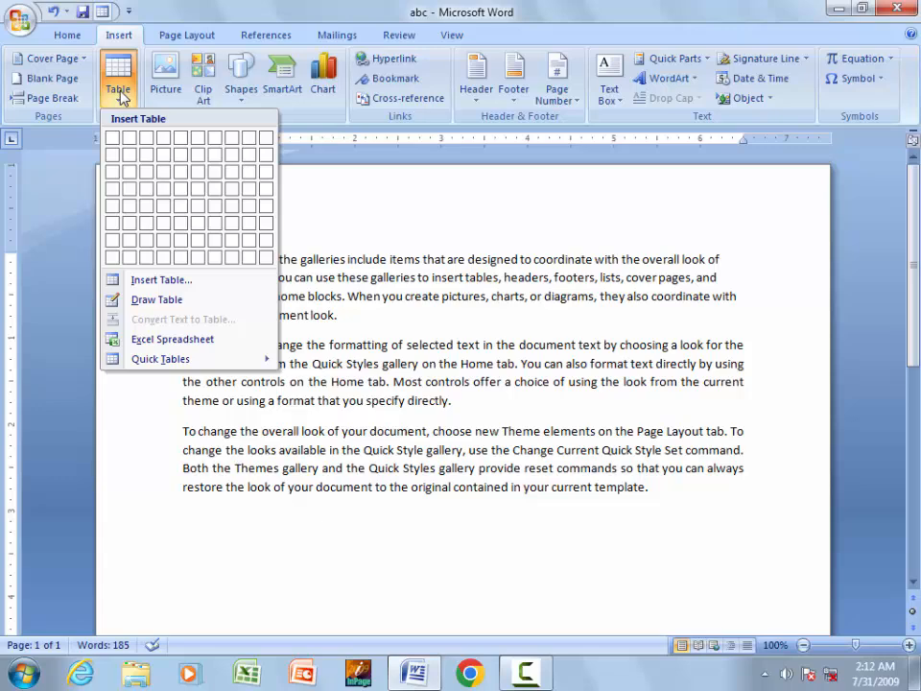
{"action": "left_click", "coordinate": [158, 286]}
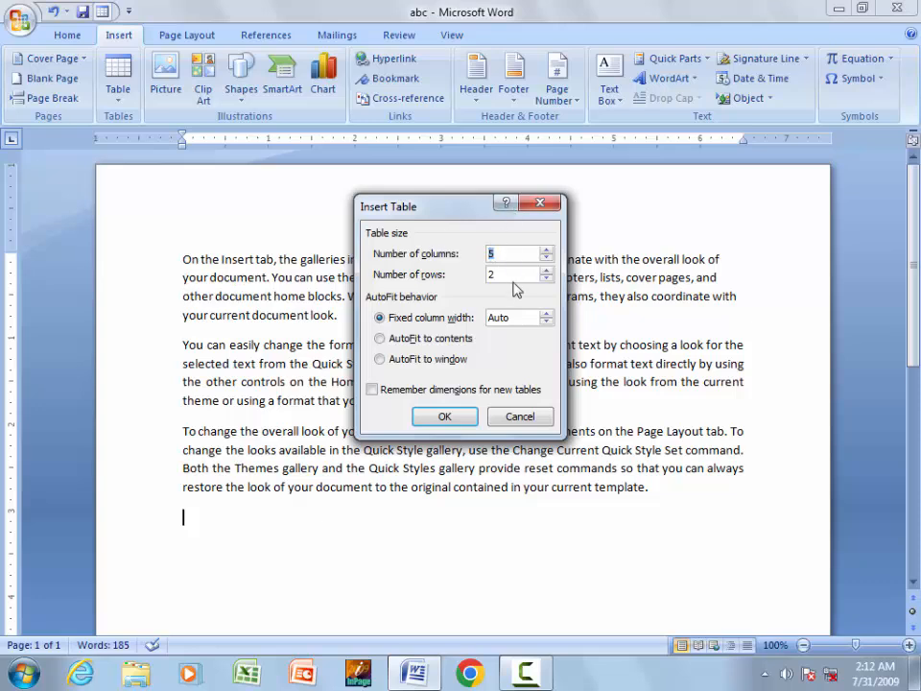
{"action": "left_click", "coordinate": [514, 277]}
{"action": "left_click", "coordinate": [502, 272]}
{"action": "key", "text": "BackSpace"}
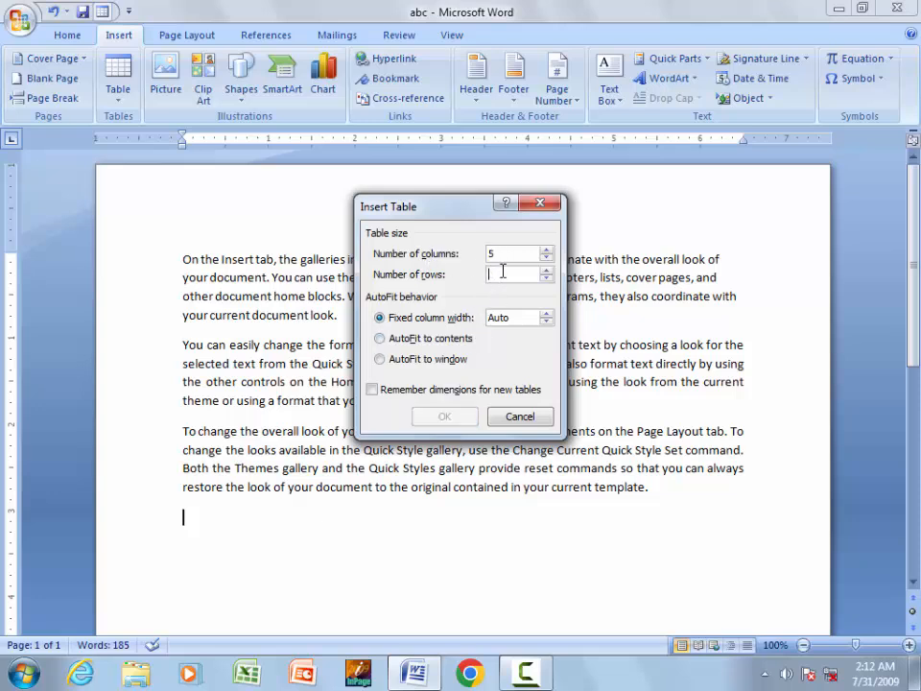
{"action": "type", "text": "5"}
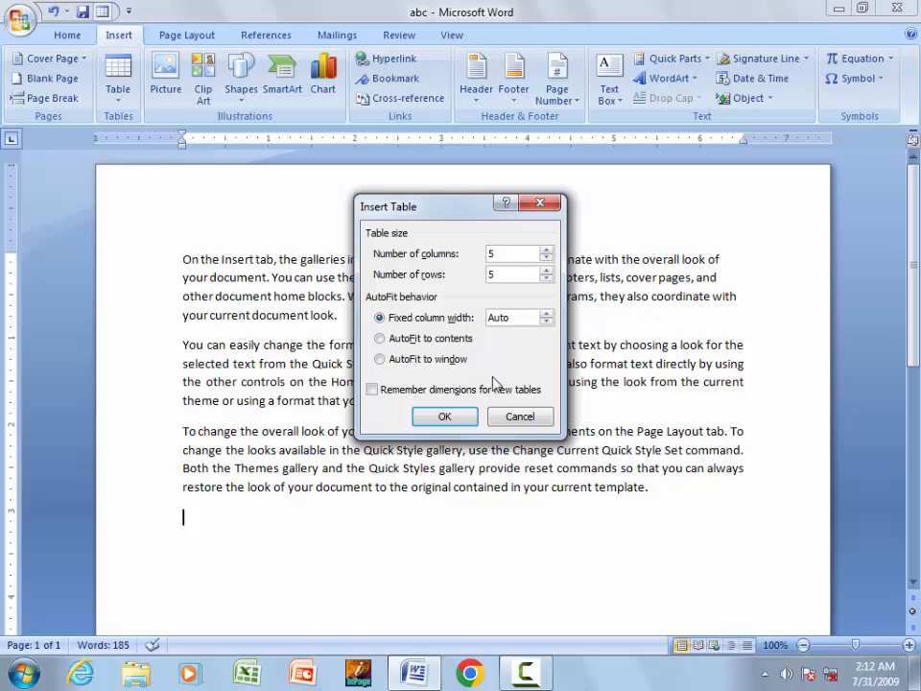
{"action": "left_click", "coordinate": [444, 417]}
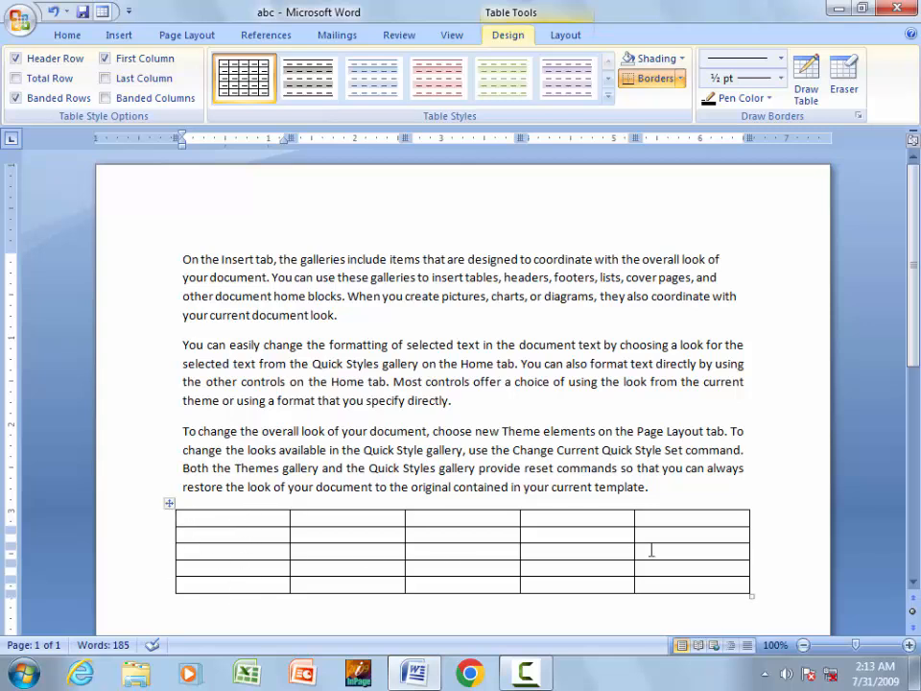
{"action": "left_click", "coordinate": [150, 519]}
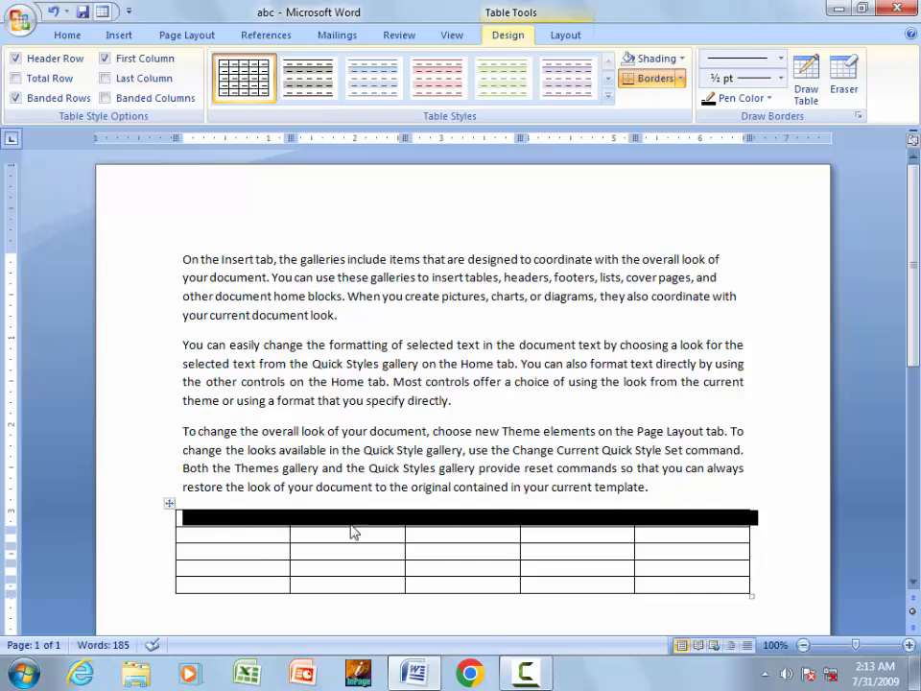
{"action": "left_click_drag", "start_coordinate": [210, 523], "coordinate": [212, 585]}
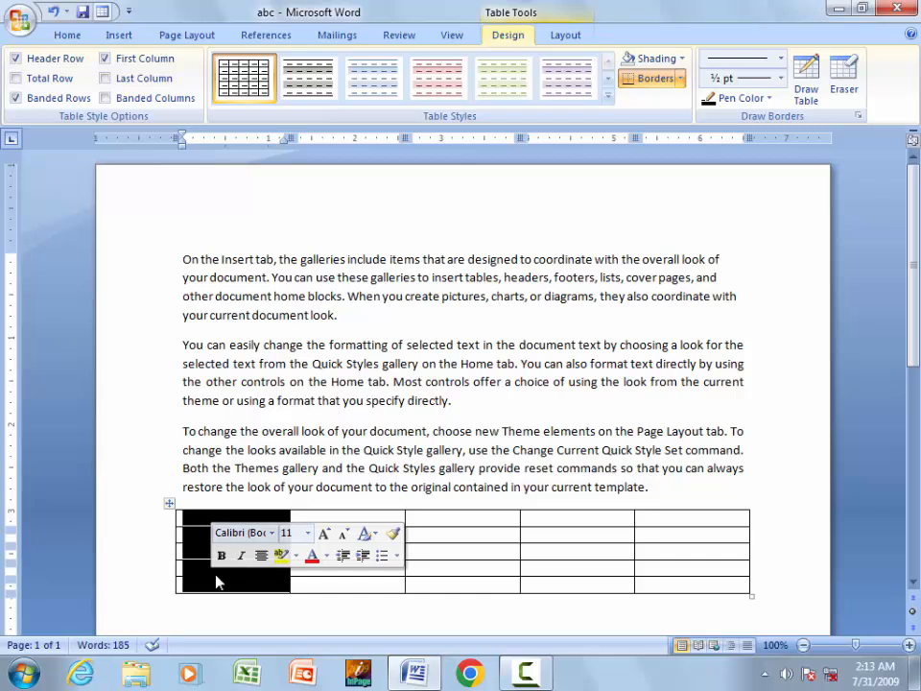
{"action": "left_click", "coordinate": [191, 549]}
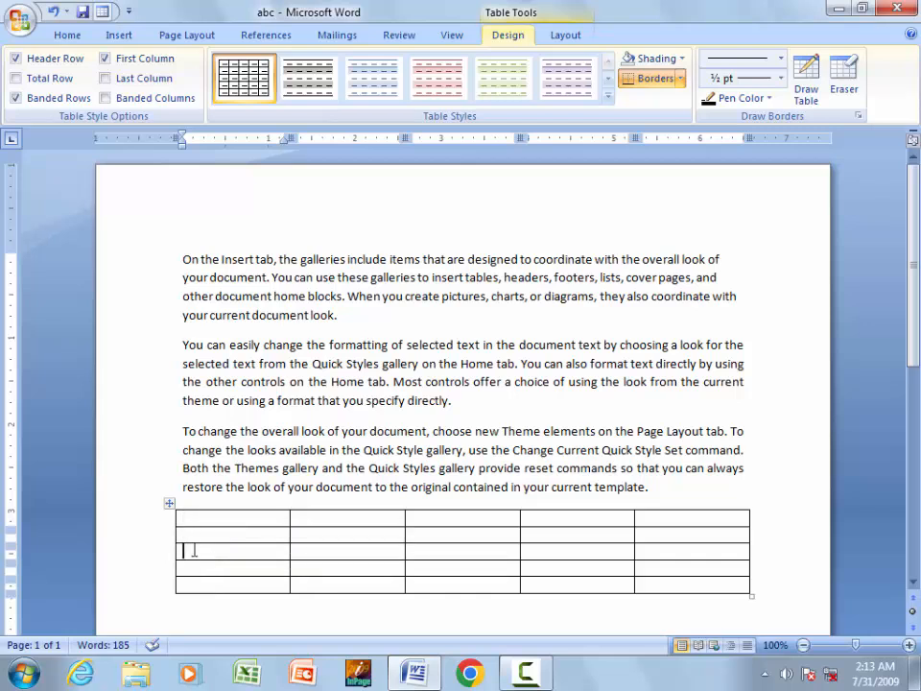
{"action": "left_click", "coordinate": [169, 500]}
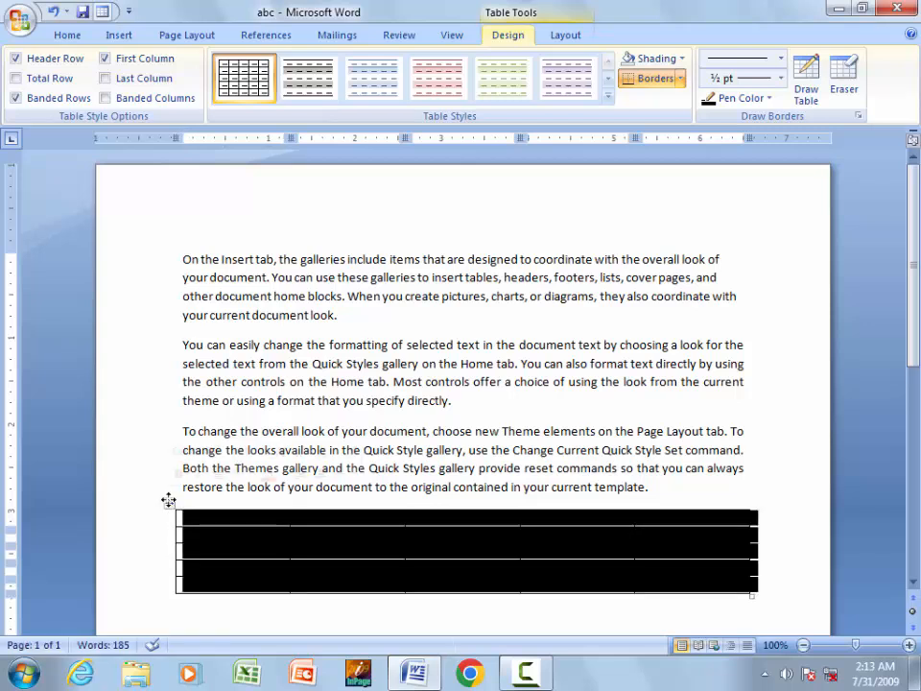
{"action": "left_click", "coordinate": [169, 501]}
{"action": "left_click", "coordinate": [168, 501]}
{"action": "left_click", "coordinate": [709, 550]}
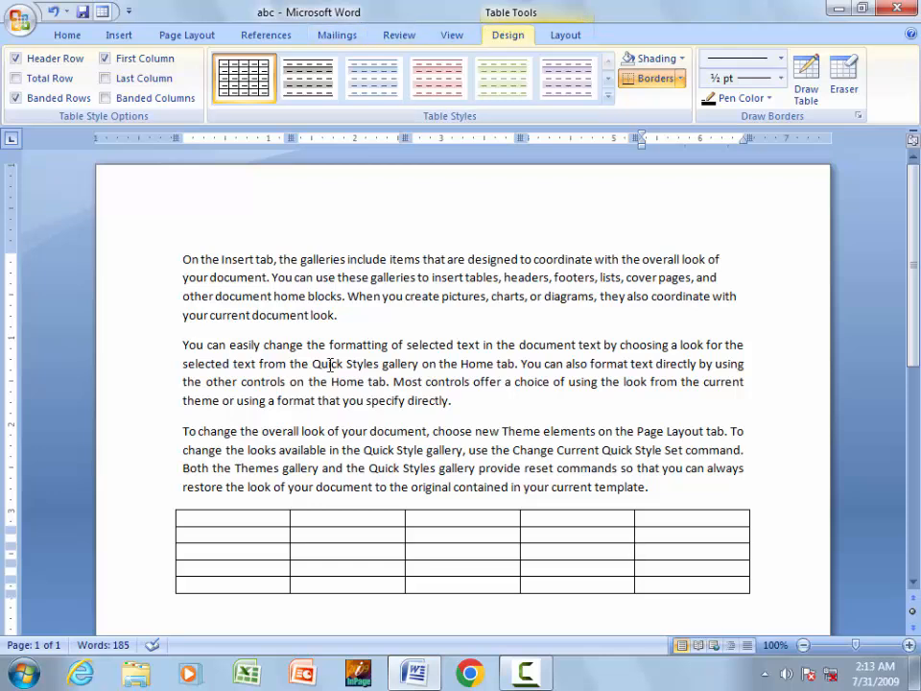
{"action": "left_click", "coordinate": [607, 95]}
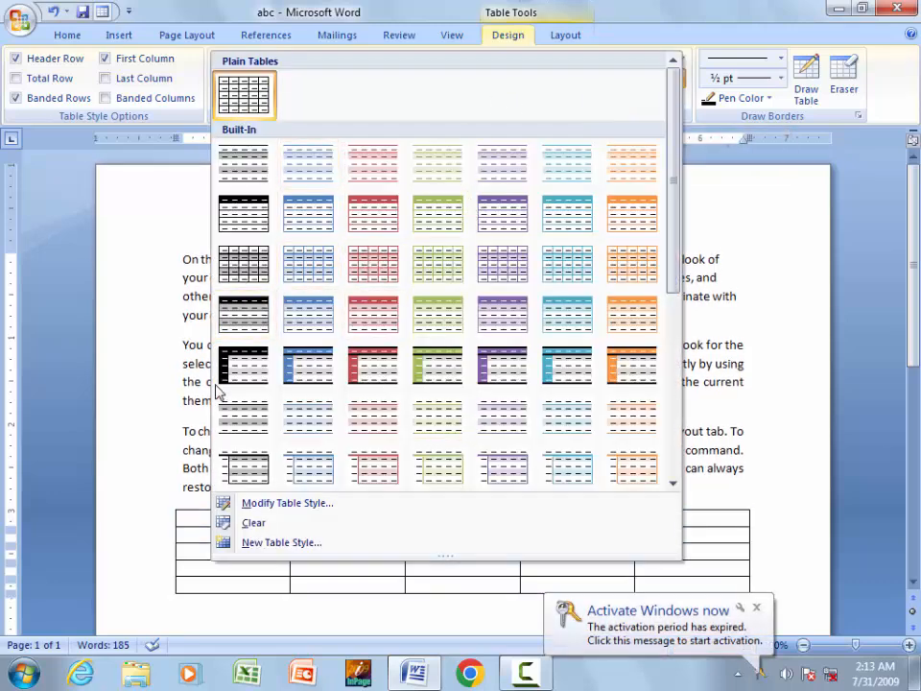
{"action": "left_click", "coordinate": [247, 357]}
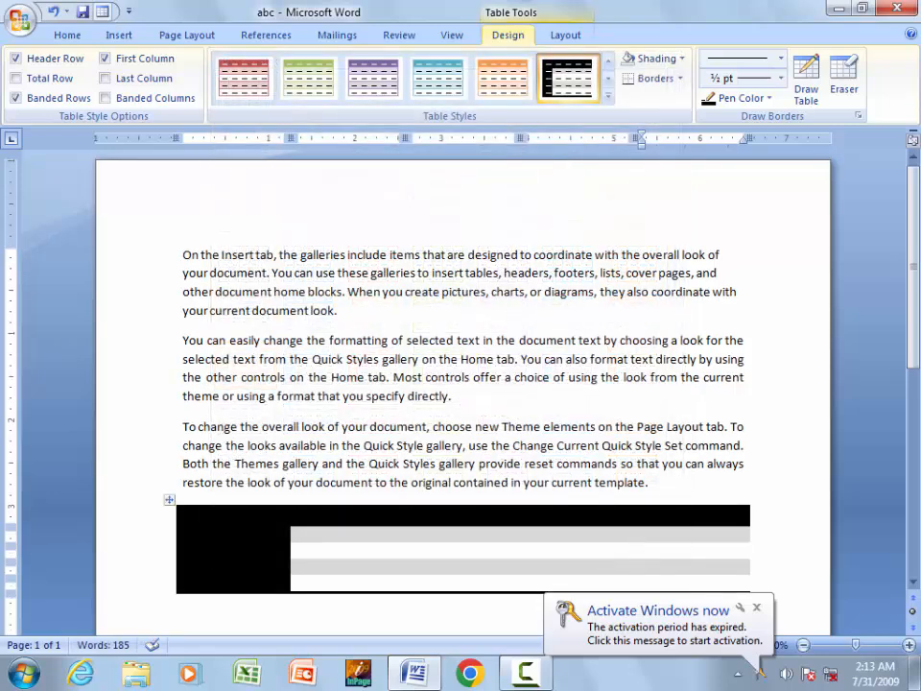
{"action": "left_click", "coordinate": [506, 82]}
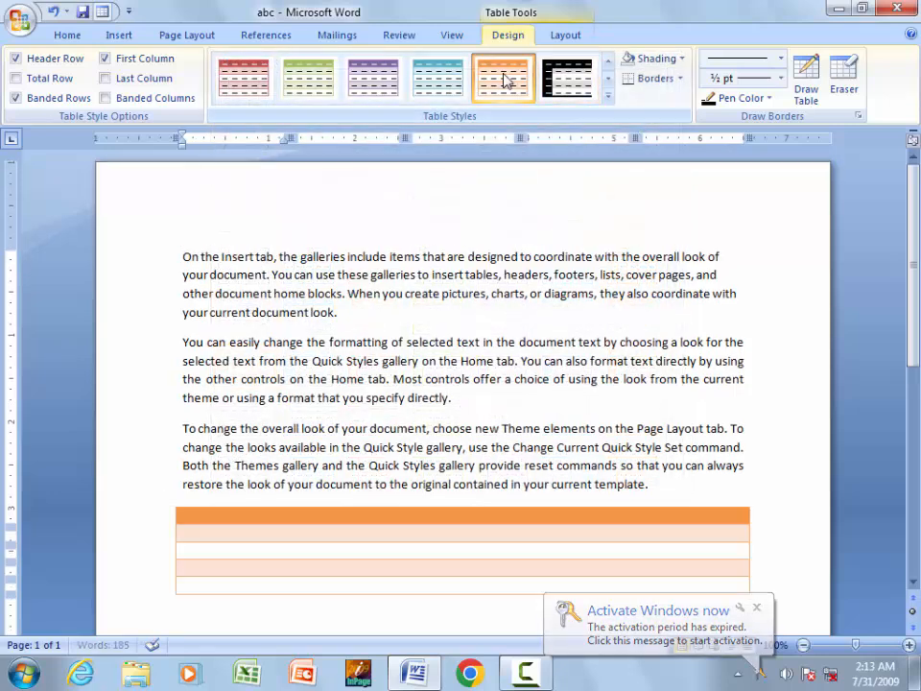
{"action": "left_click", "coordinate": [327, 88]}
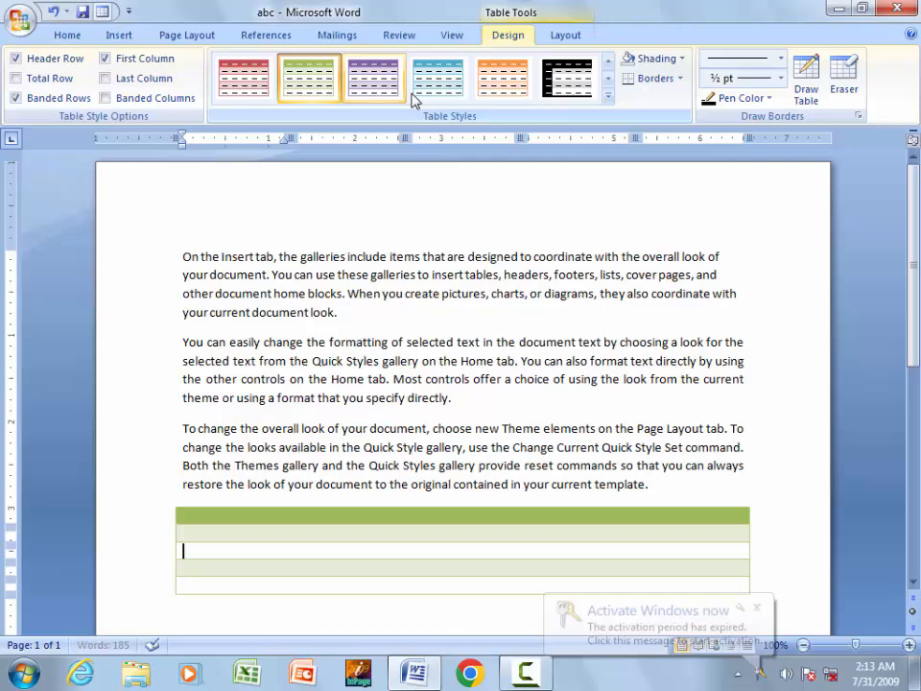
{"action": "left_click", "coordinate": [608, 96]}
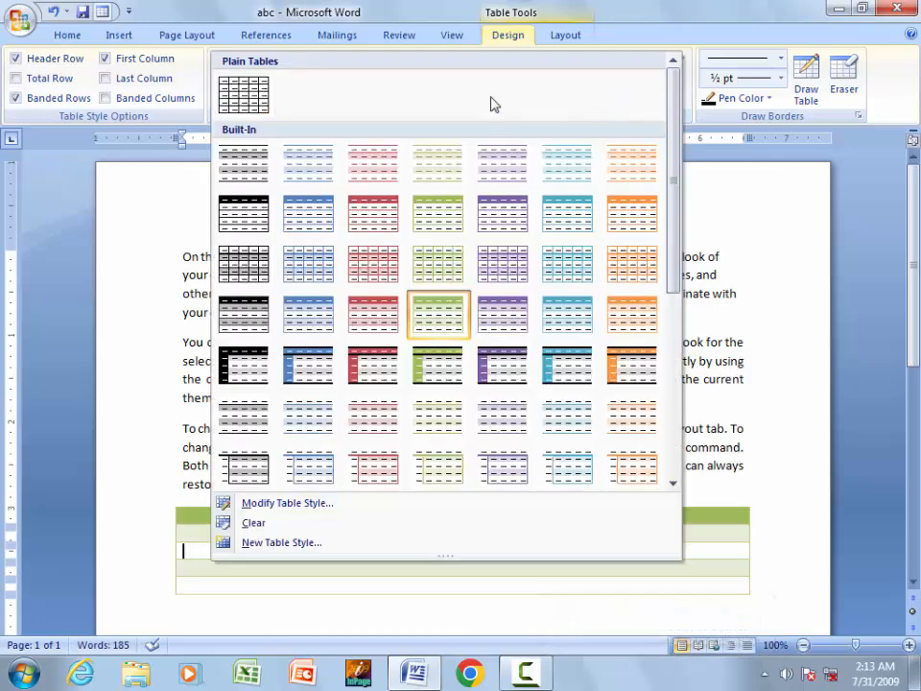
{"action": "left_click", "coordinate": [245, 273]}
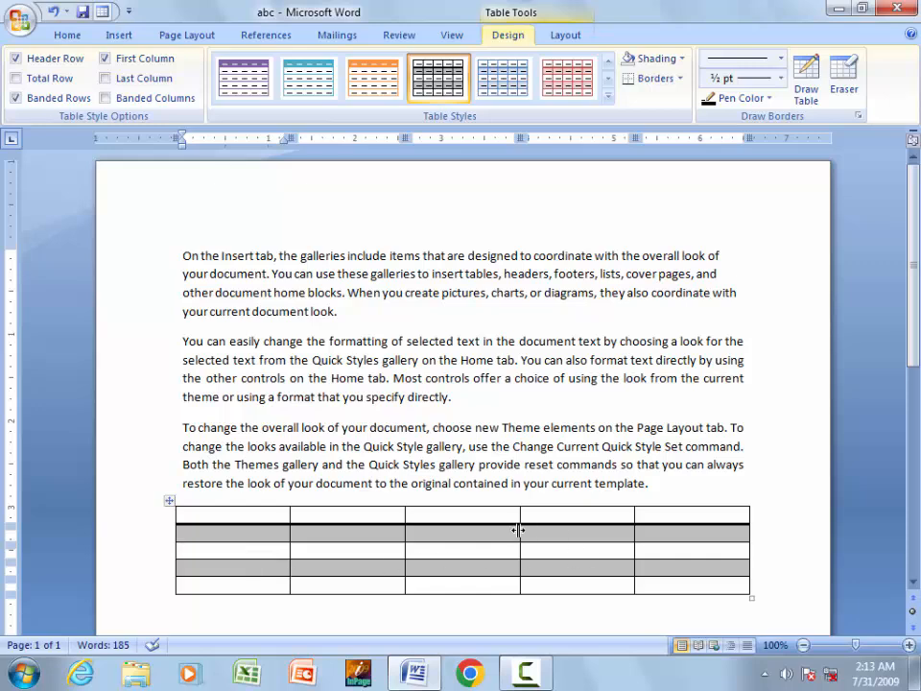
{"action": "left_click", "coordinate": [608, 96]}
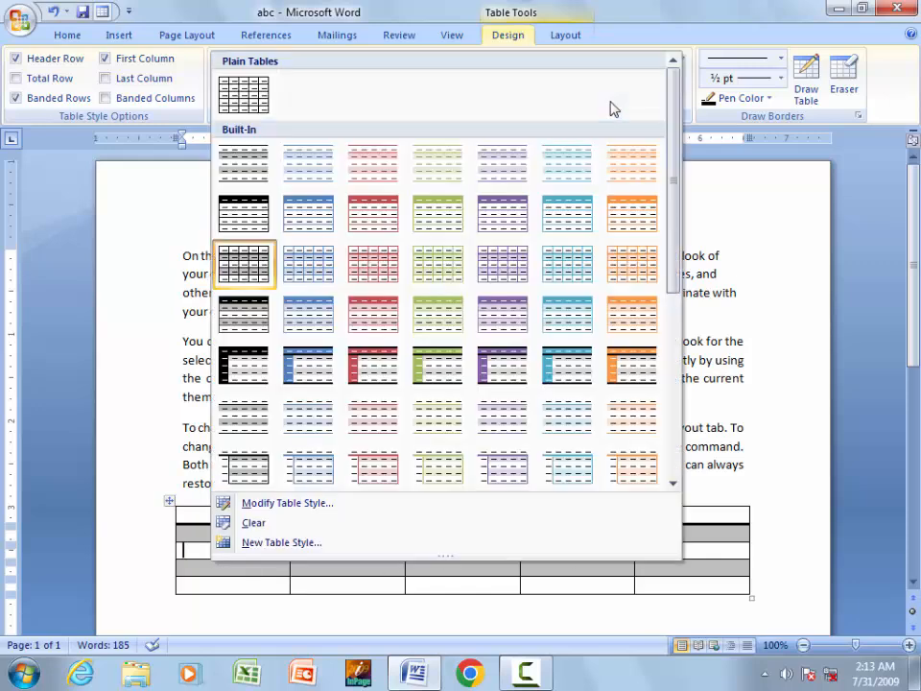
{"action": "left_click", "coordinate": [244, 94]}
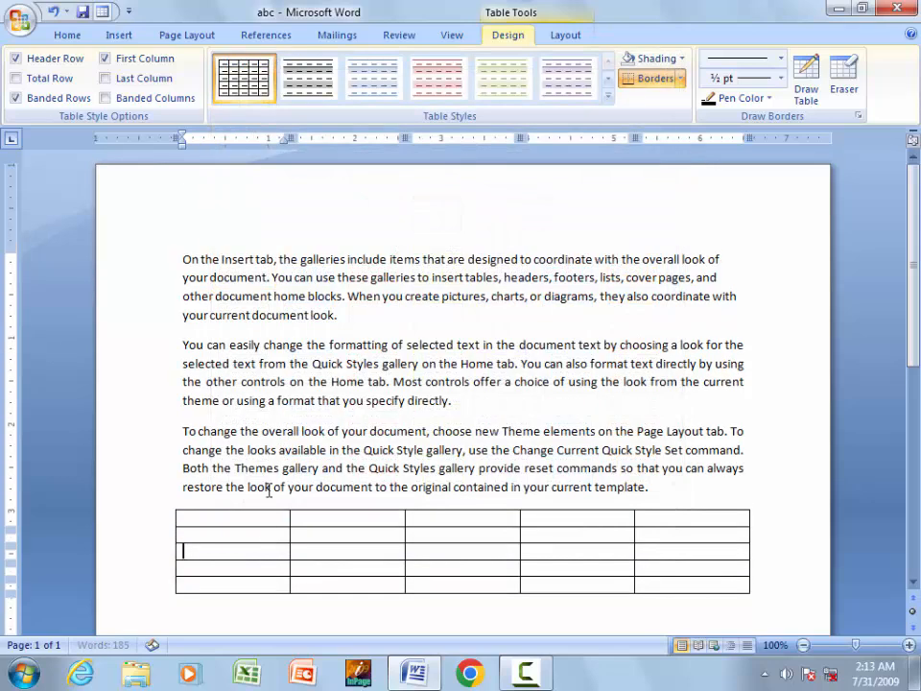
{"action": "left_click", "coordinate": [608, 97]}
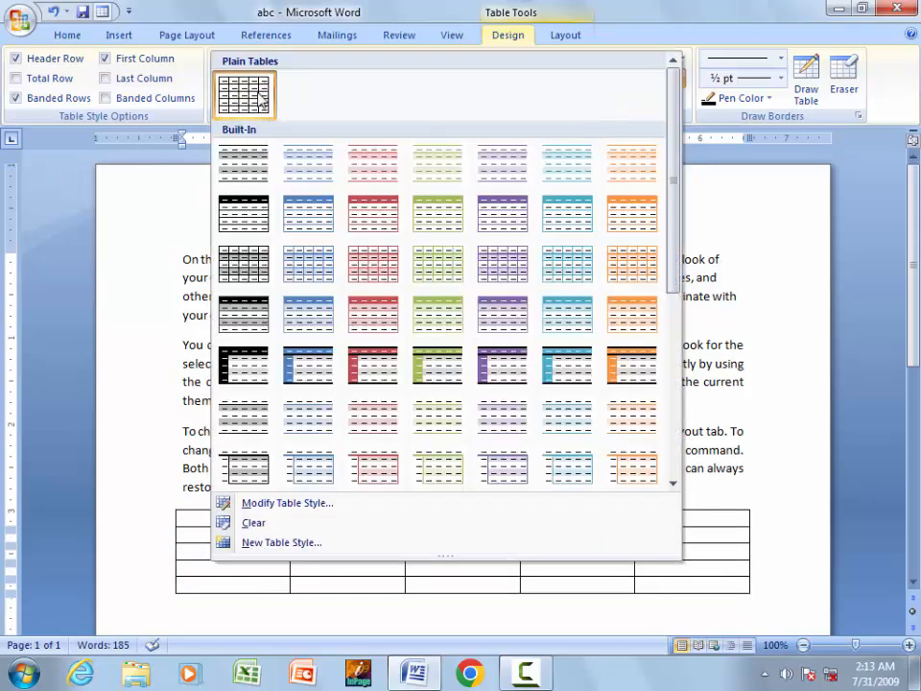
{"action": "left_click", "coordinate": [188, 549]}
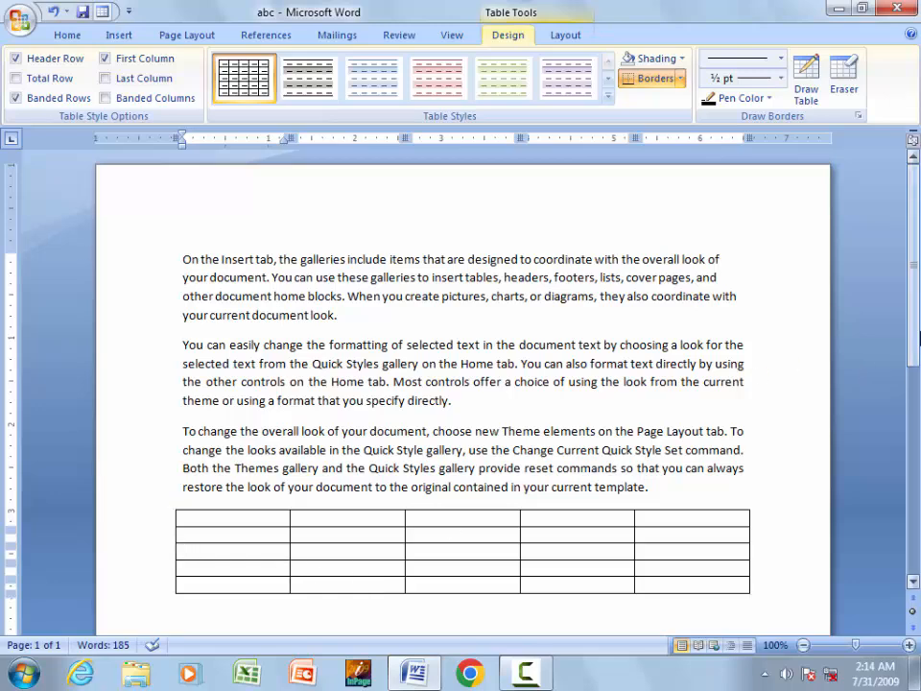
{"action": "scroll", "coordinate": [918, 363], "scroll_direction": "down", "scroll_amount": 2}
{"action": "scroll", "coordinate": [917, 363], "scroll_direction": "down", "scroll_amount": 1}
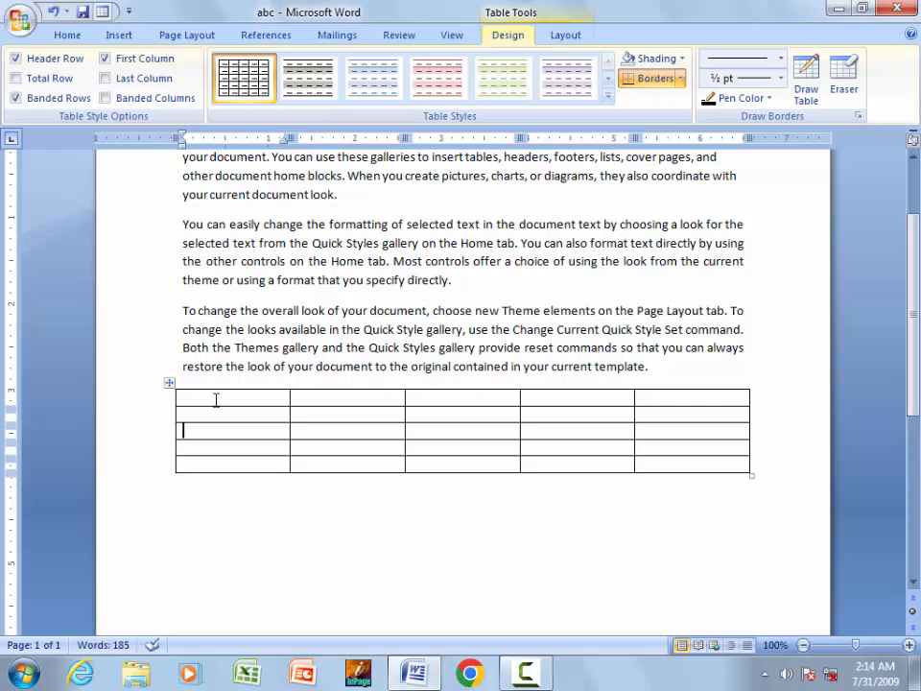
{"action": "left_click", "coordinate": [363, 395]}
{"action": "left_click", "coordinate": [444, 393]}
{"action": "left_click", "coordinate": [550, 398]}
{"action": "left_click", "coordinate": [674, 397]}
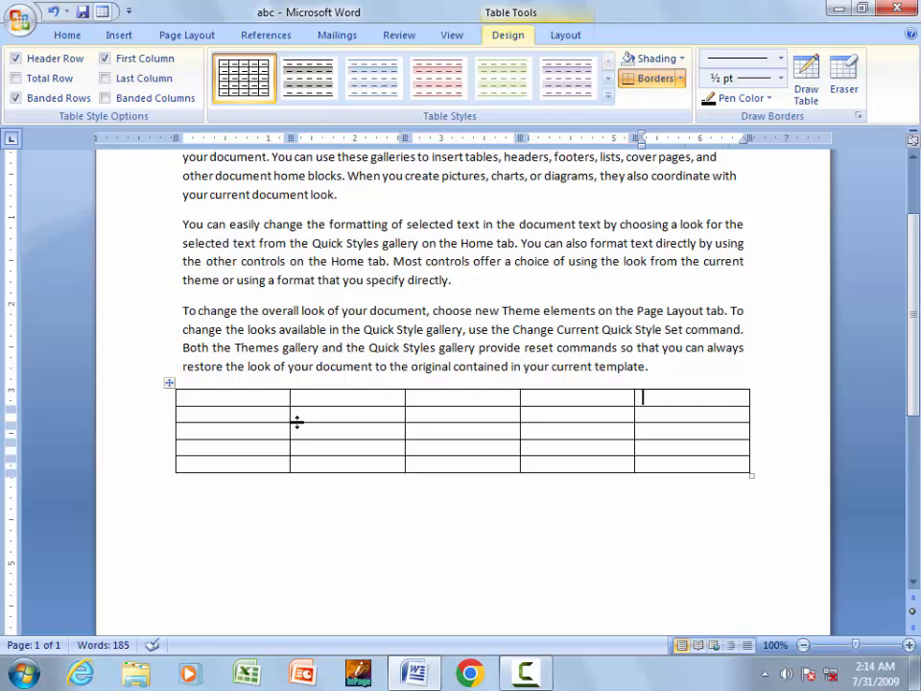
{"action": "left_click", "coordinate": [69, 34]}
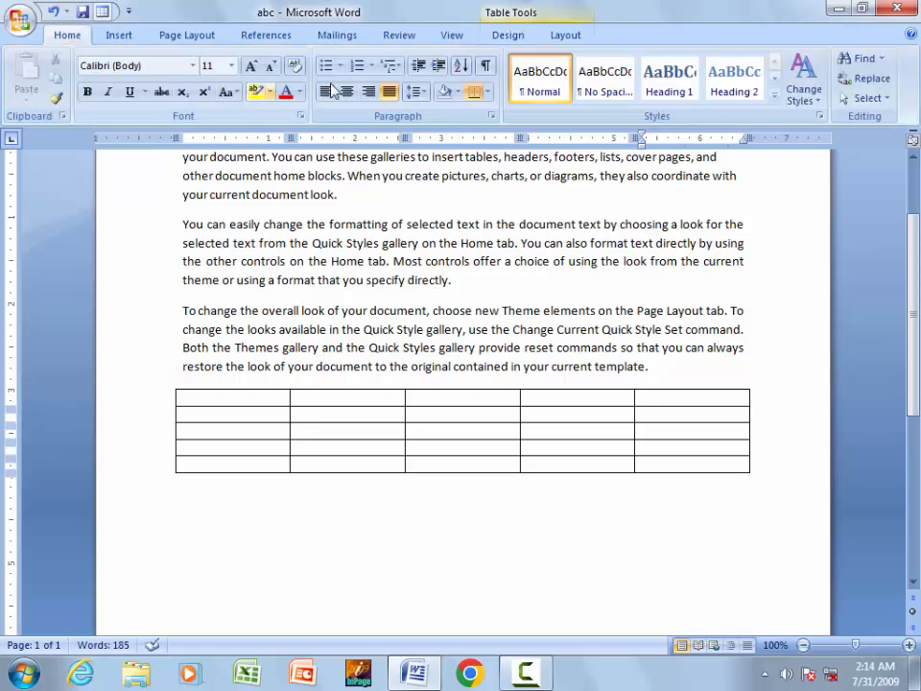
{"action": "left_click", "coordinate": [233, 398]}
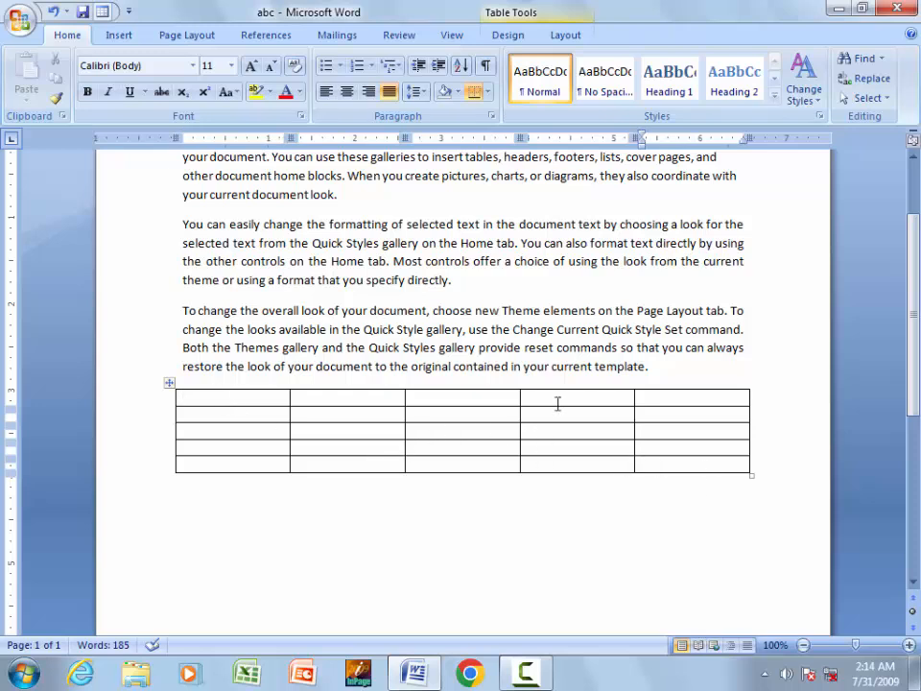
{"action": "left_click", "coordinate": [233, 468]}
{"action": "right_click", "coordinate": [220, 449]}
{"action": "mouse_move", "coordinate": [305, 174]}
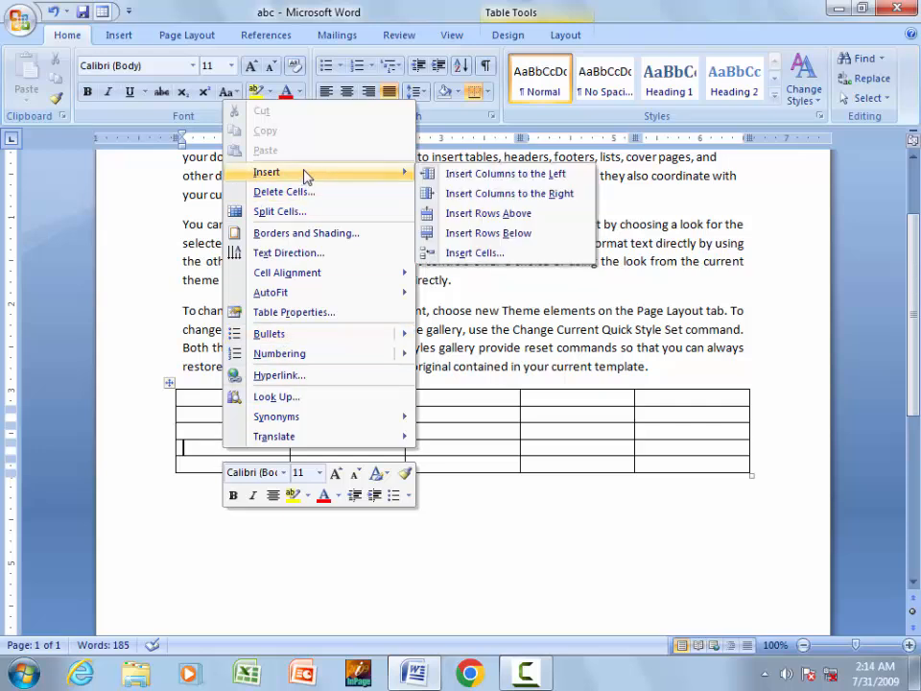
{"action": "left_click", "coordinate": [197, 448]}
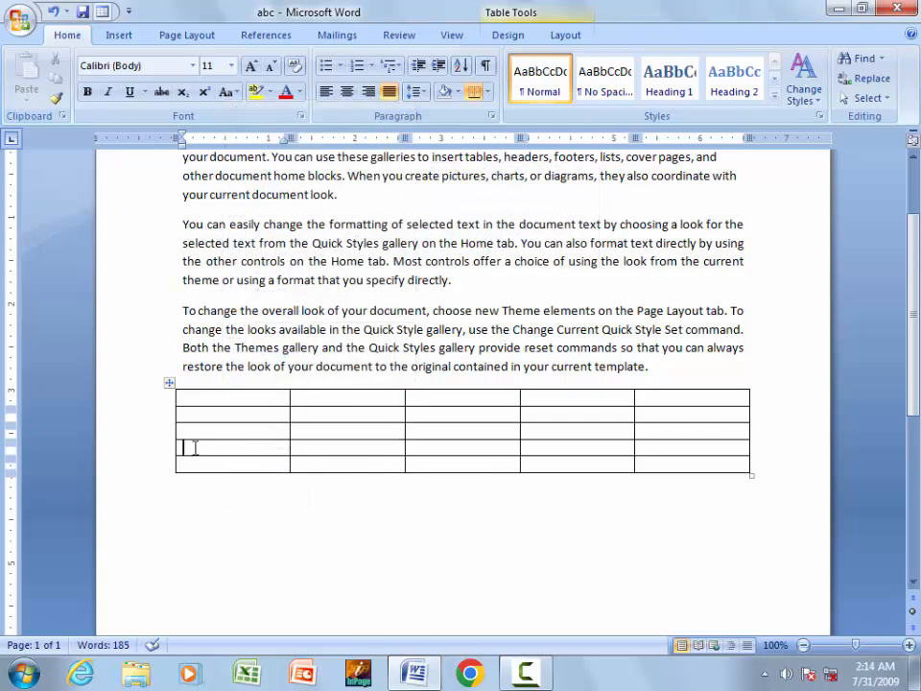
{"action": "right_click", "coordinate": [195, 448]}
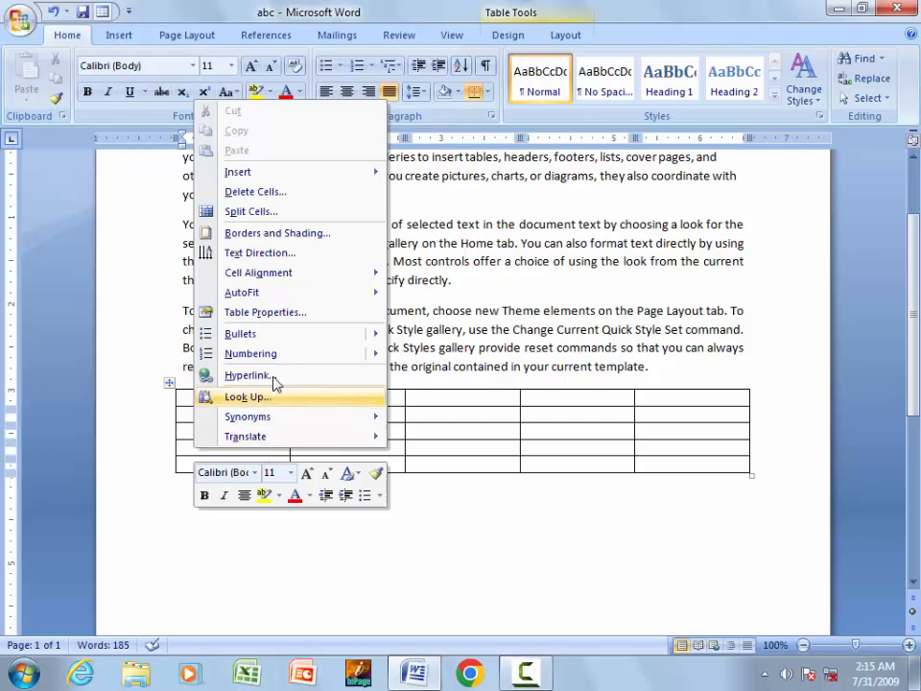
{"action": "mouse_move", "coordinate": [273, 180]}
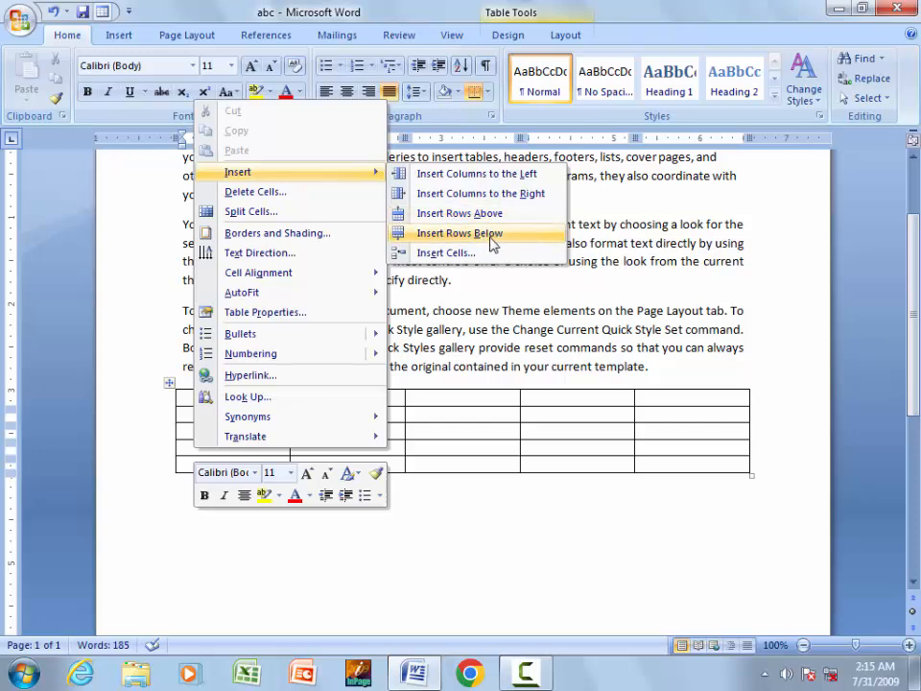
{"action": "left_click", "coordinate": [464, 410]}
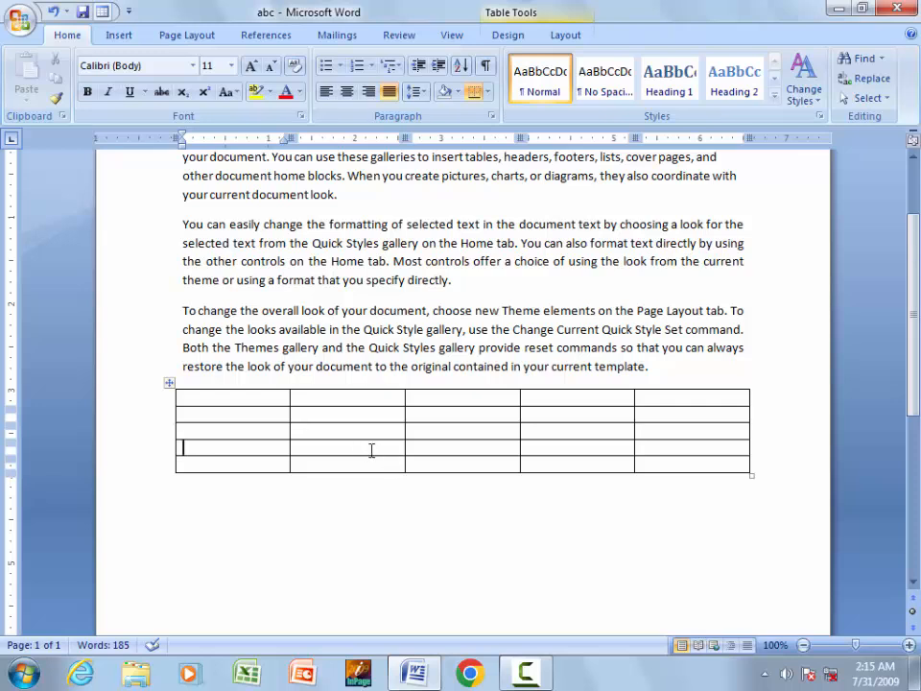
{"action": "left_click", "coordinate": [552, 12]}
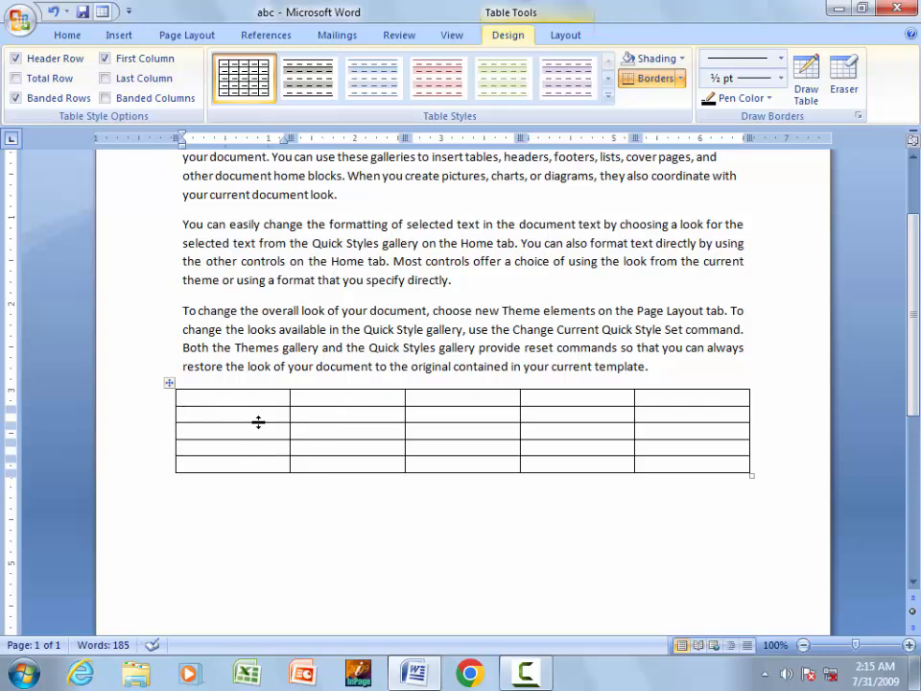
- Insert picture 406 from the Desktop folder on the line below the table
{"action": "left_click", "coordinate": [205, 514]}
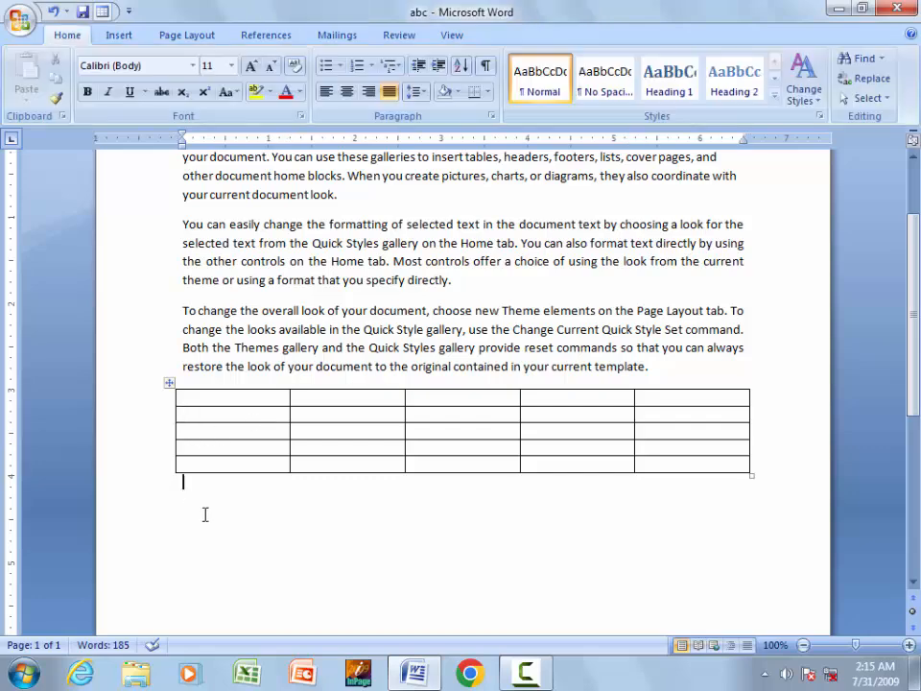
{"action": "left_click", "coordinate": [117, 36]}
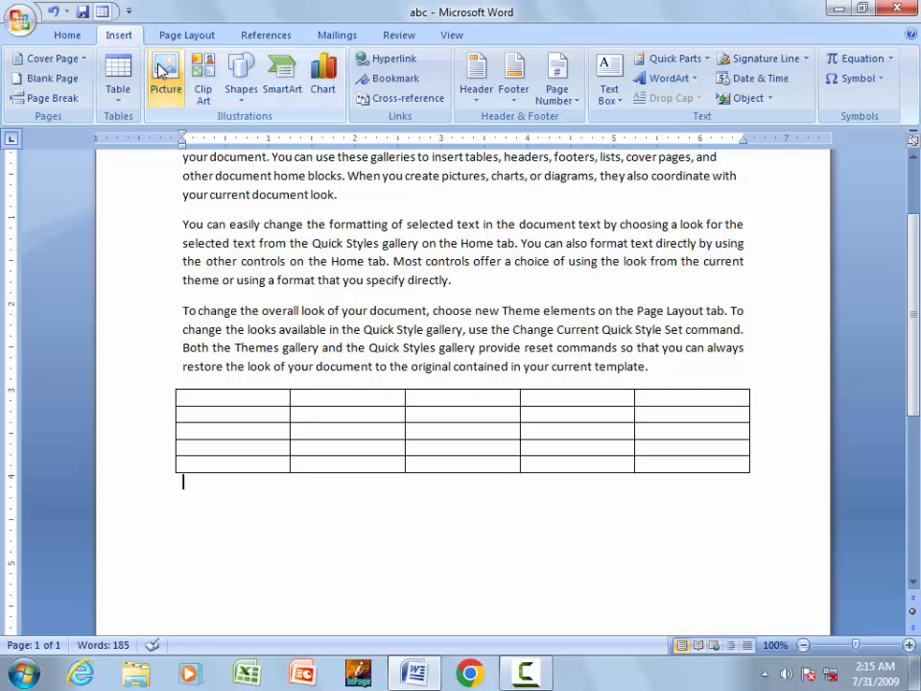
{"action": "left_click", "coordinate": [173, 103]}
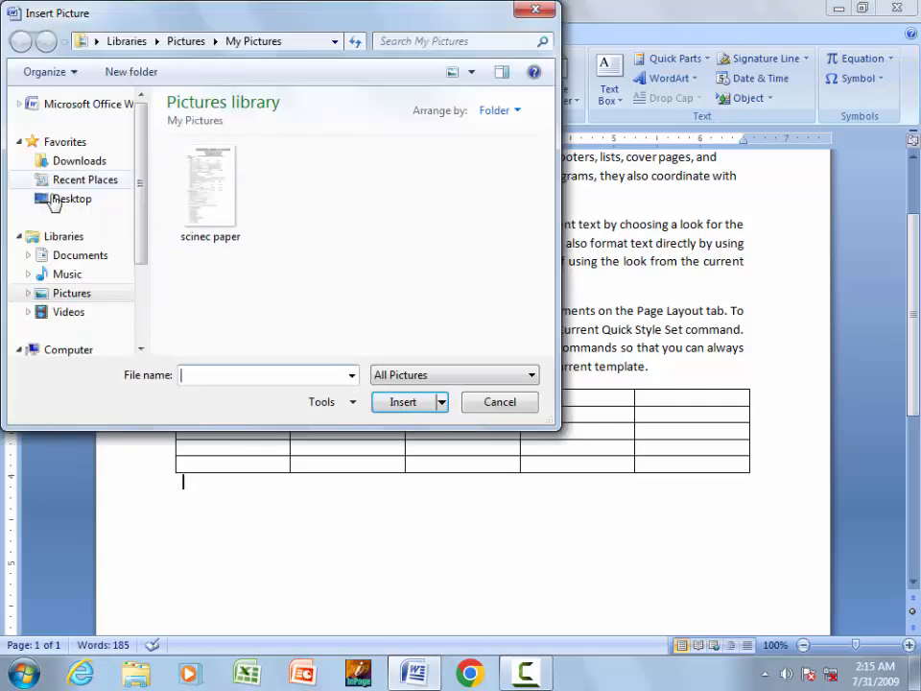
{"action": "left_click", "coordinate": [82, 201]}
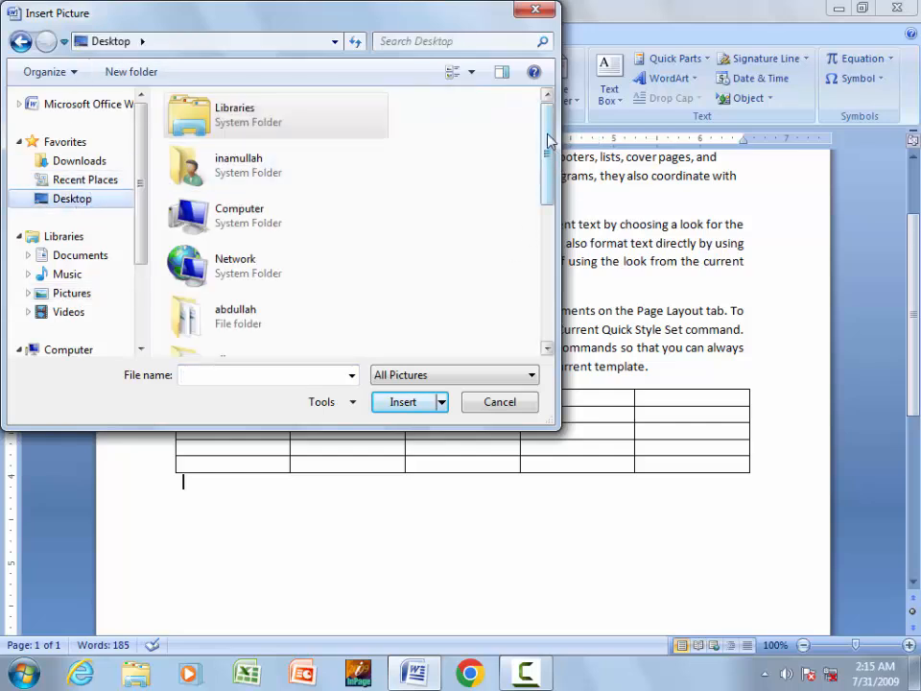
{"action": "left_click_drag", "start_coordinate": [547, 155], "coordinate": [546, 307]}
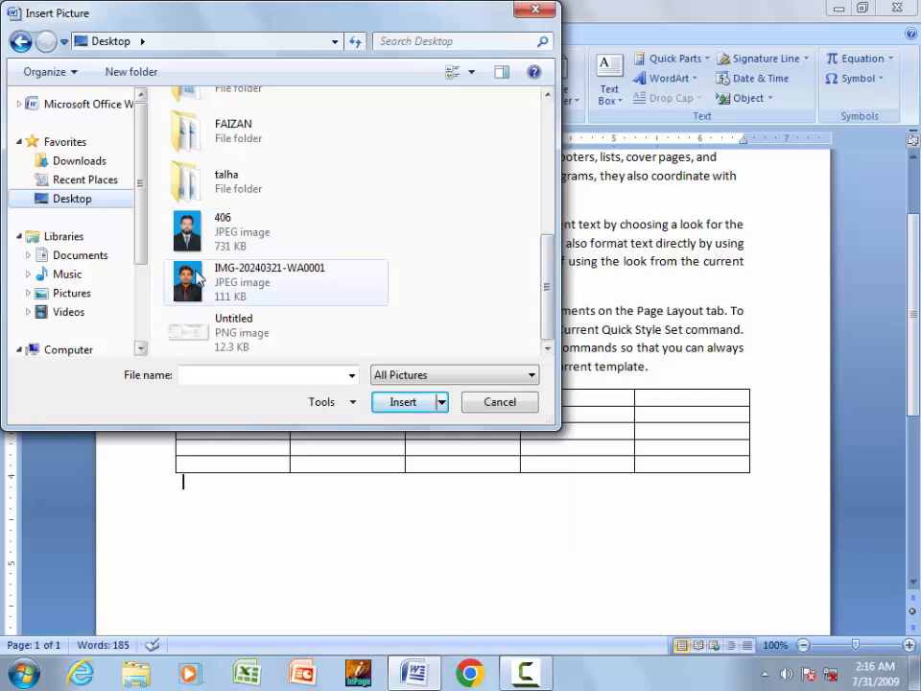
{"action": "left_click", "coordinate": [242, 267]}
{"action": "left_click", "coordinate": [205, 236]}
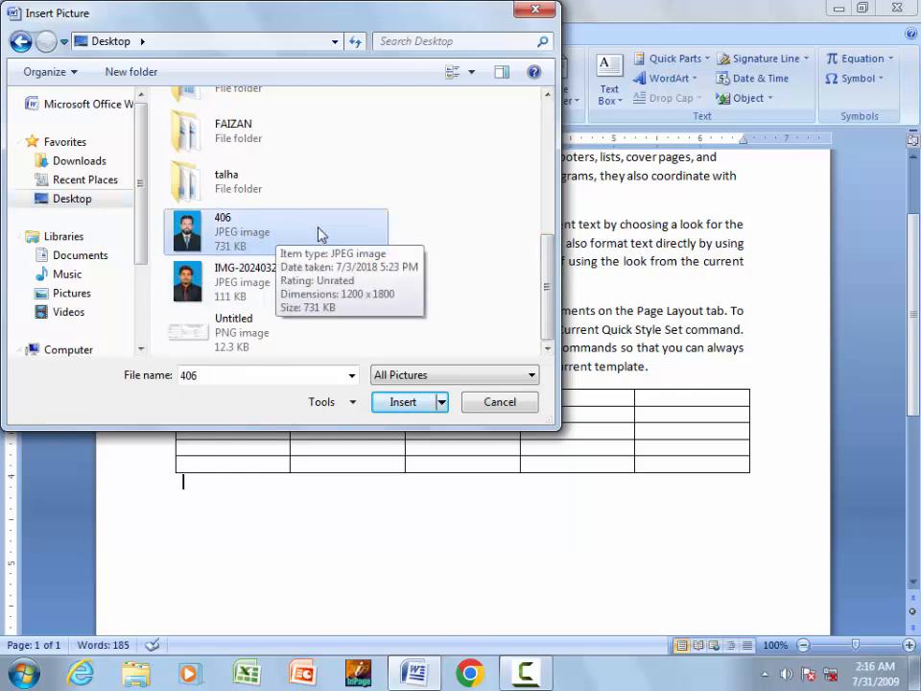
{"action": "left_click", "coordinate": [404, 402]}
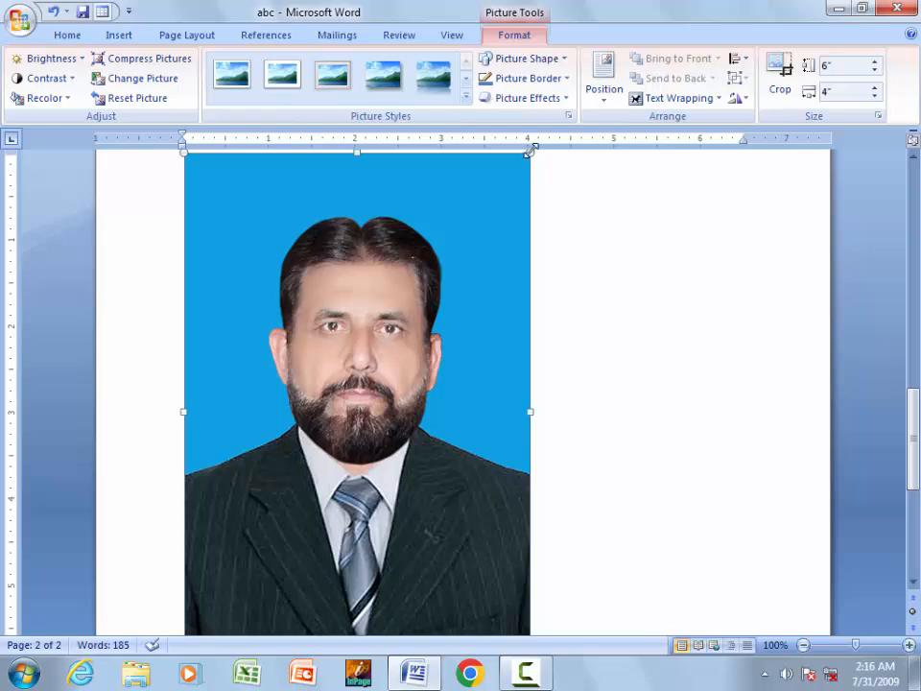
- Resize photo 406 to about 1.4 by 0.93 inches and leave it left-aligned
{"action": "left_click_drag", "start_coordinate": [529, 150], "coordinate": [249, 556]}
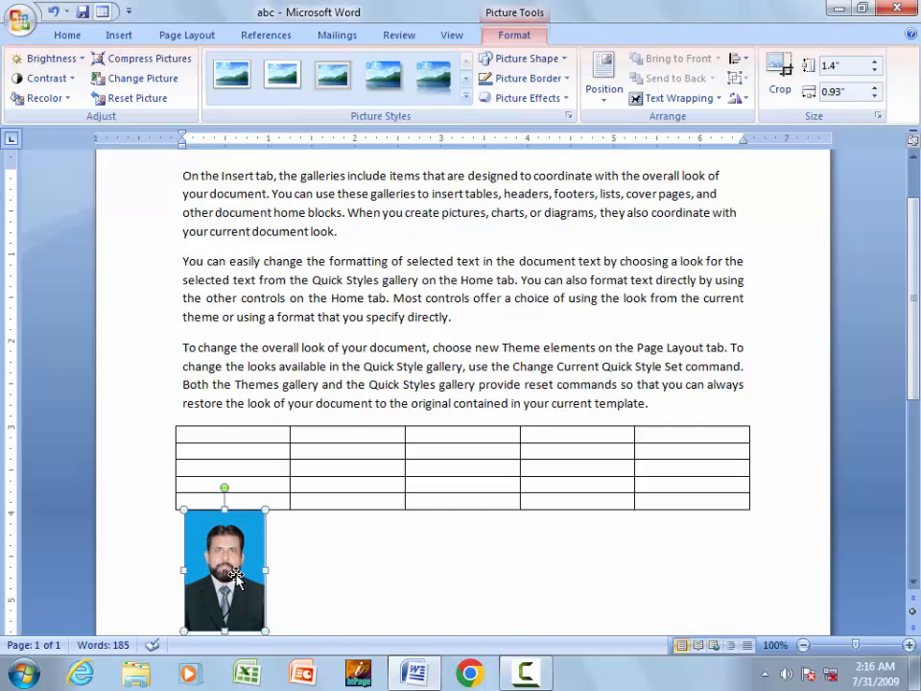
{"action": "left_click", "coordinate": [68, 35]}
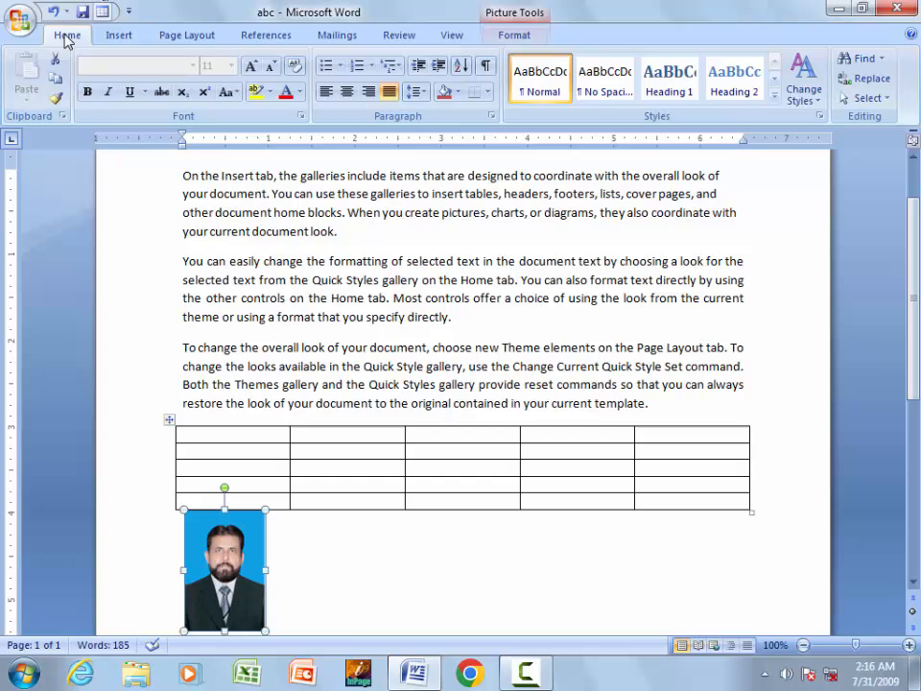
{"action": "left_click", "coordinate": [370, 95]}
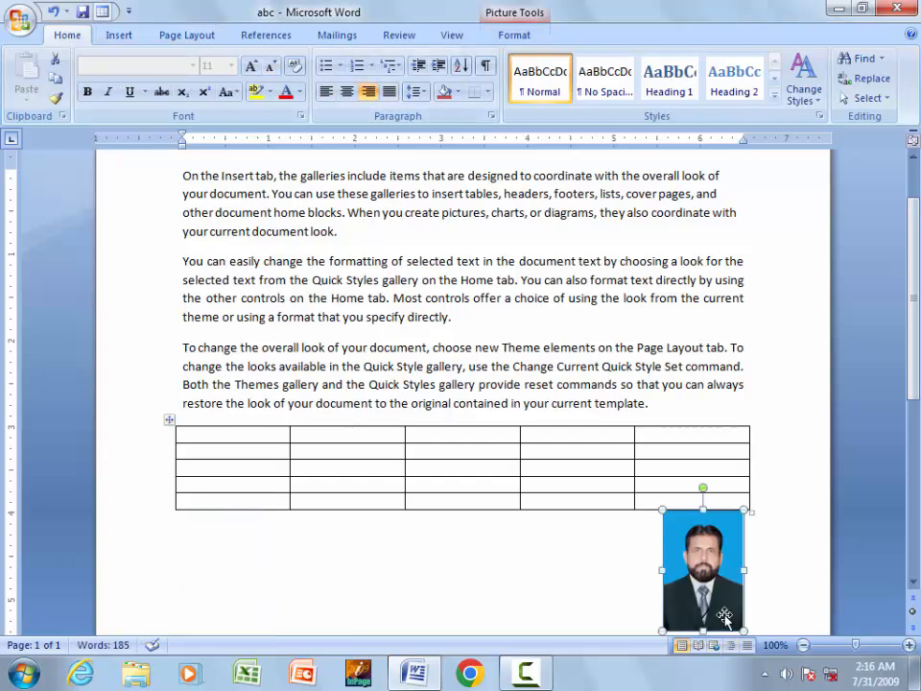
{"action": "left_click", "coordinate": [346, 93]}
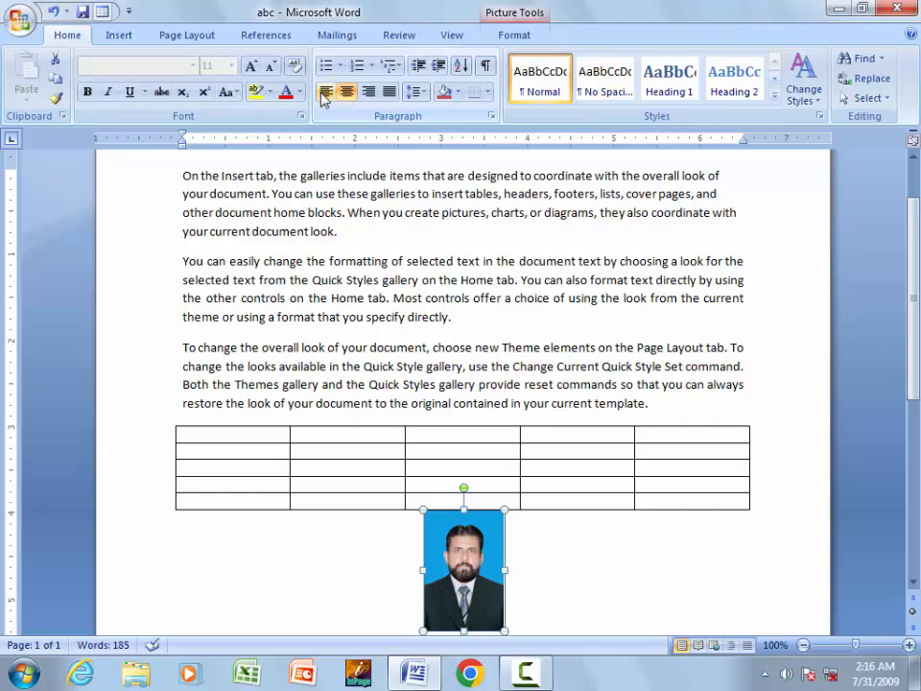
{"action": "left_click", "coordinate": [325, 93]}
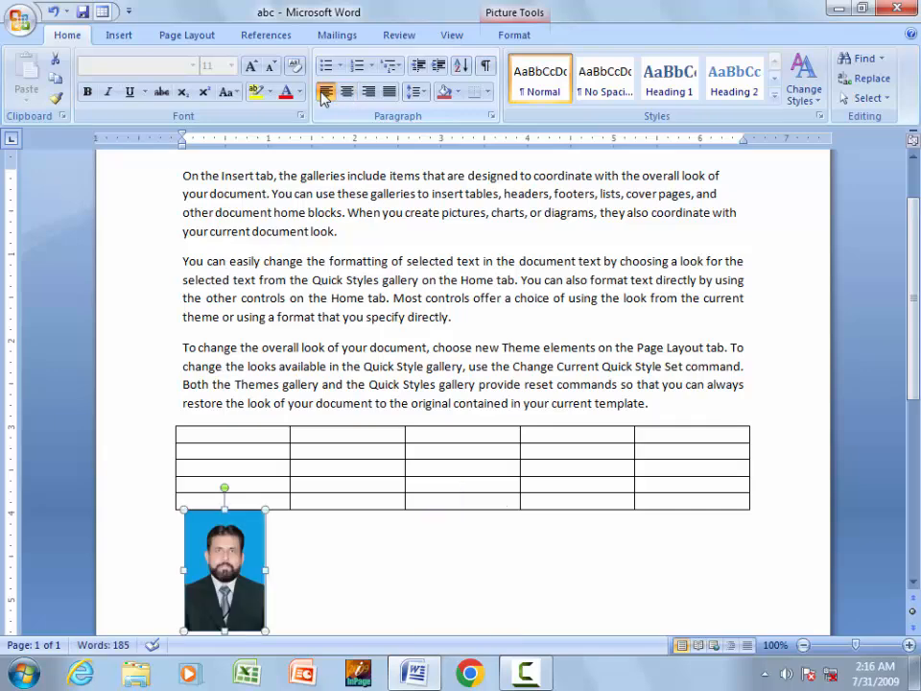
{"action": "left_click", "coordinate": [521, 15]}
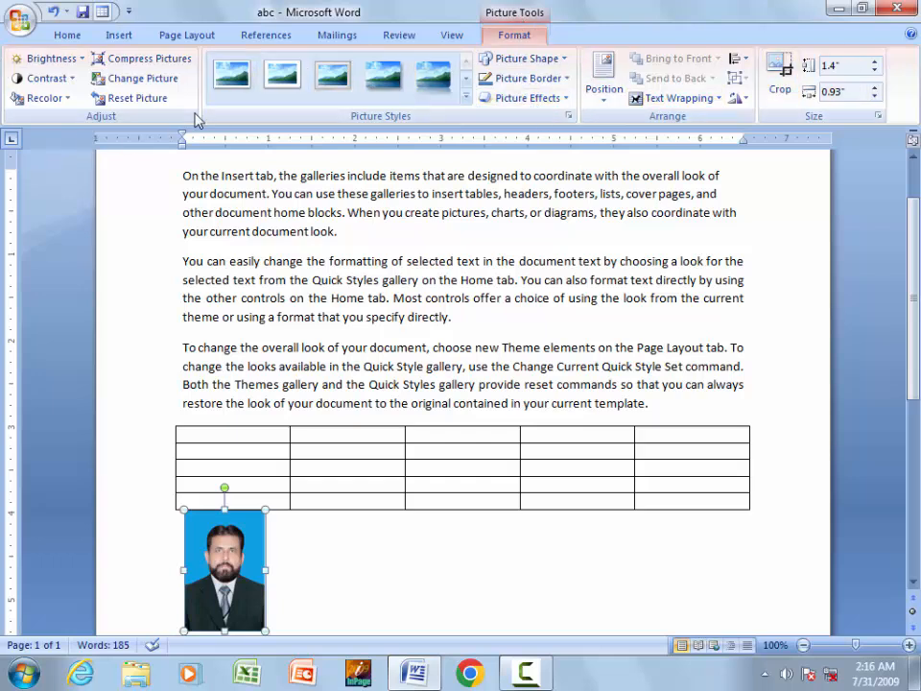
{"action": "left_click", "coordinate": [307, 583]}
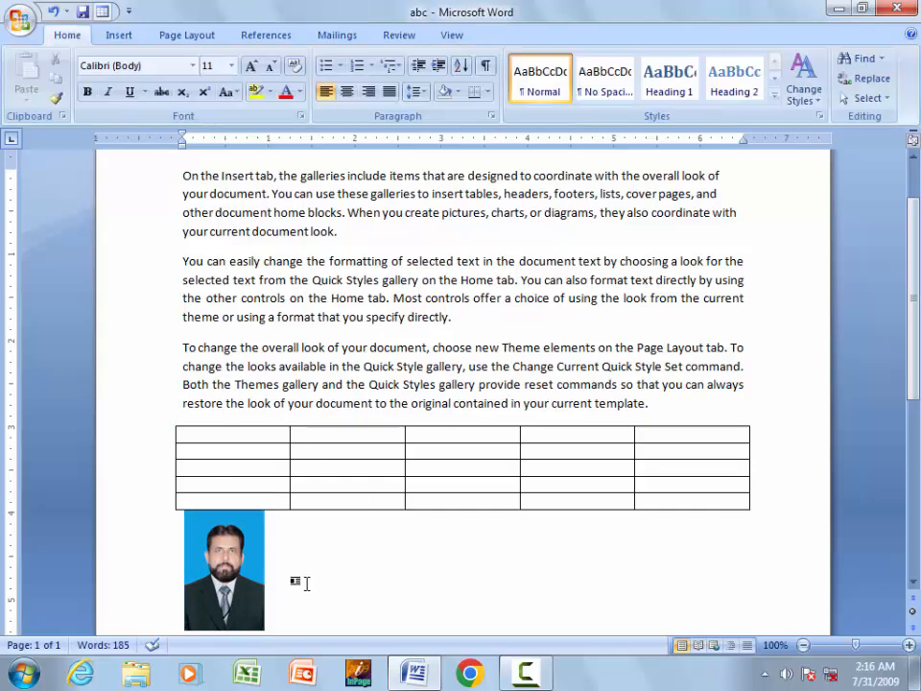
- Draw a 0.73 by 2.6 inch rectangle beside the photo below the table
{"action": "scroll", "coordinate": [306, 583], "scroll_direction": "down", "scroll_amount": 1}
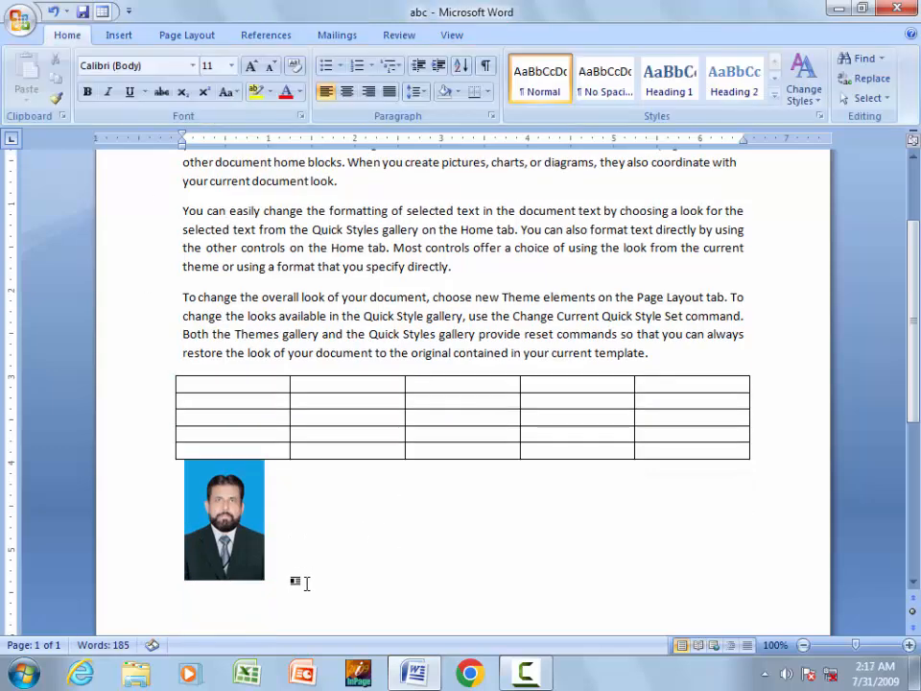
{"action": "left_click", "coordinate": [114, 36]}
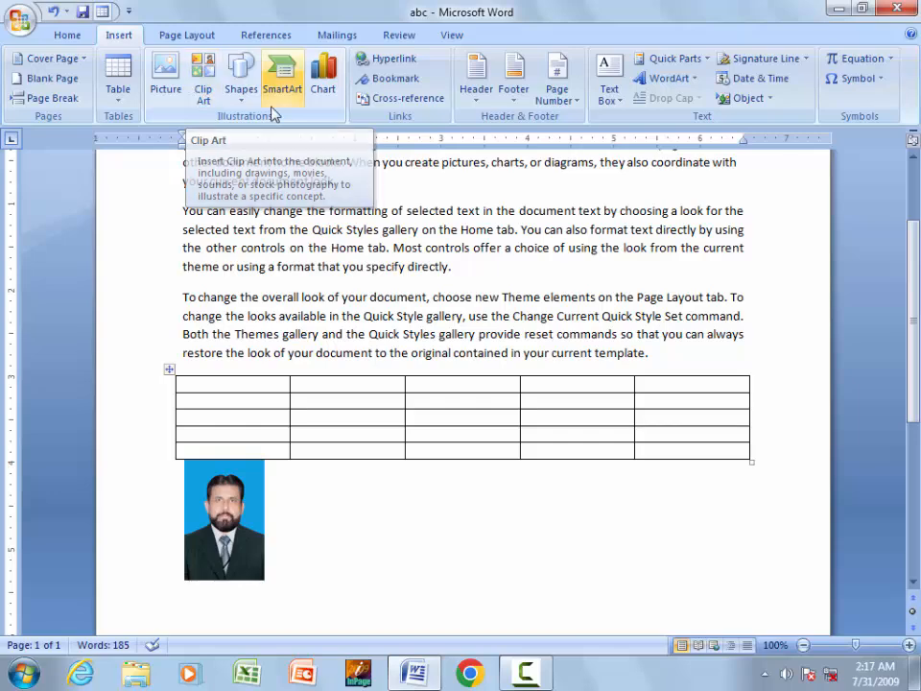
{"action": "left_click", "coordinate": [241, 101]}
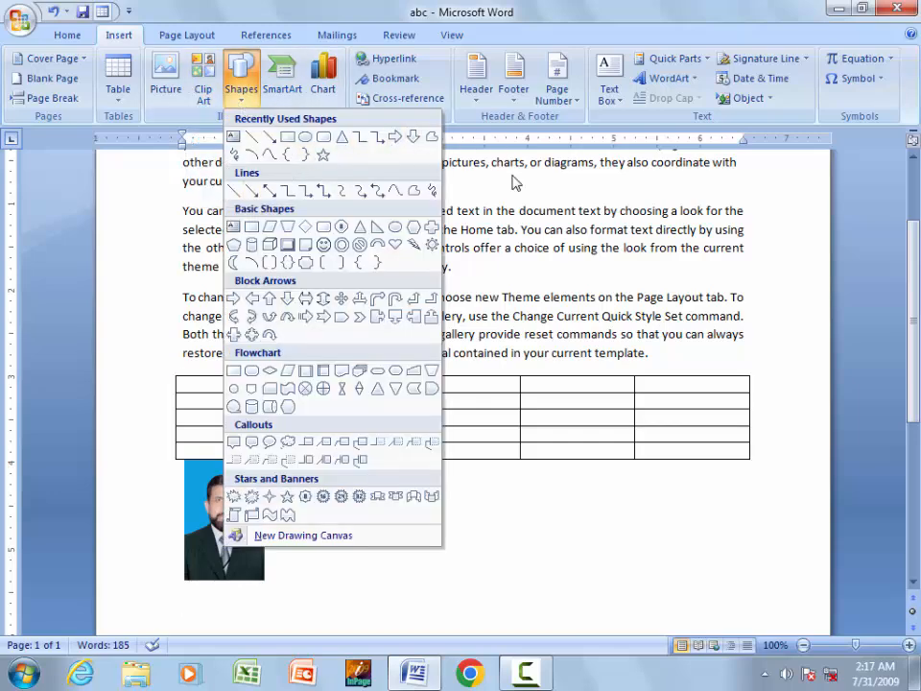
{"action": "left_click", "coordinate": [294, 140]}
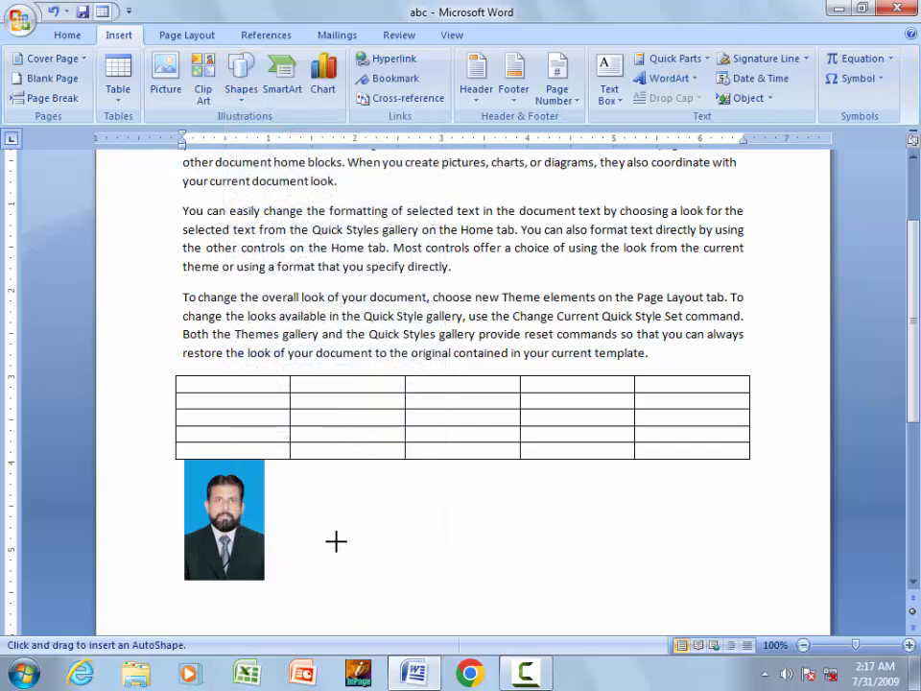
{"action": "left_click_drag", "start_coordinate": [304, 482], "coordinate": [528, 545]}
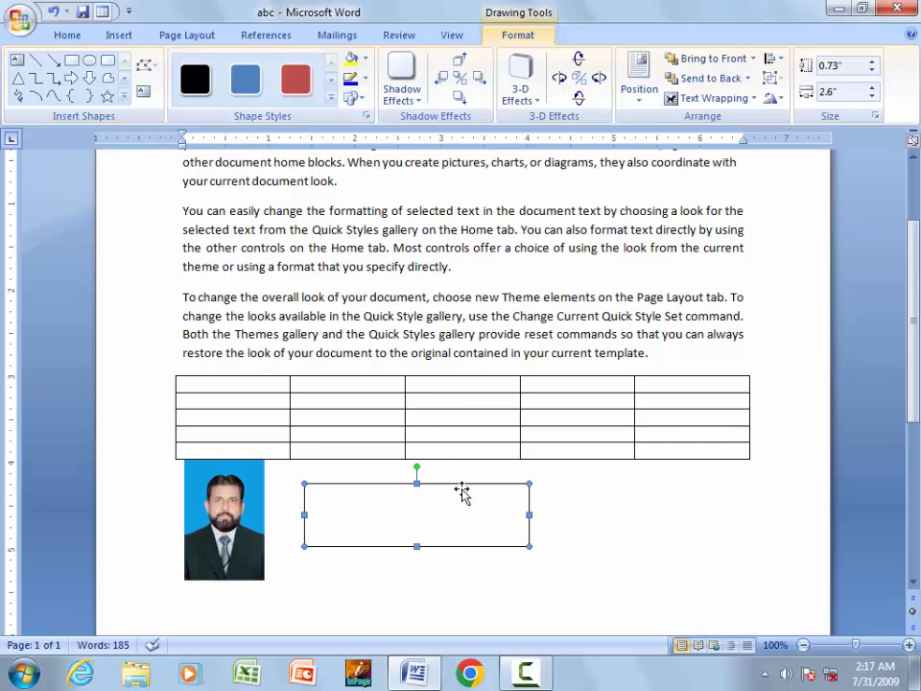
{"action": "left_click_drag", "start_coordinate": [300, 332], "coordinate": [502, 254]}
{"action": "key", "text": "ctrl+z"}
{"action": "left_click_drag", "start_coordinate": [365, 306], "coordinate": [502, 532]}
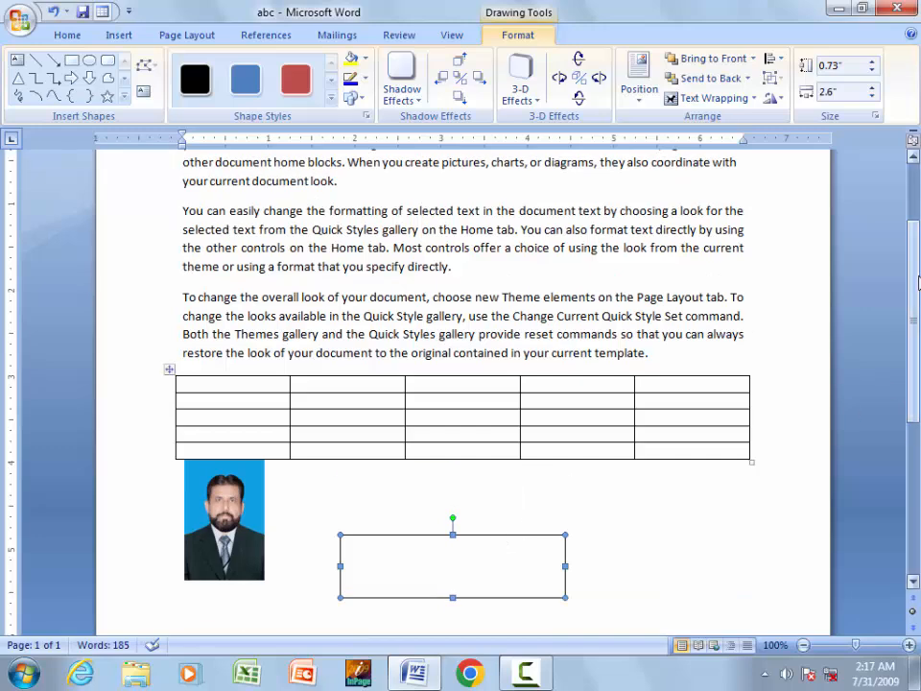
{"action": "scroll", "coordinate": [353, 366], "scroll_direction": "down", "scroll_amount": 4}
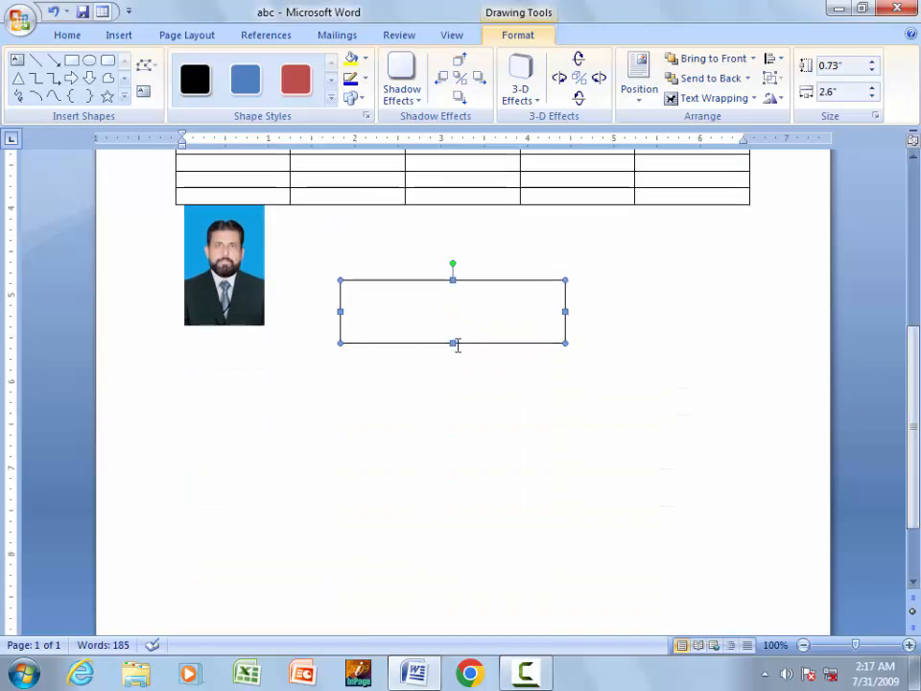
- Reselect the empty text box and bring up the Insert ribbon commands
{"action": "left_click", "coordinate": [458, 346]}
{"action": "left_click", "coordinate": [439, 309]}
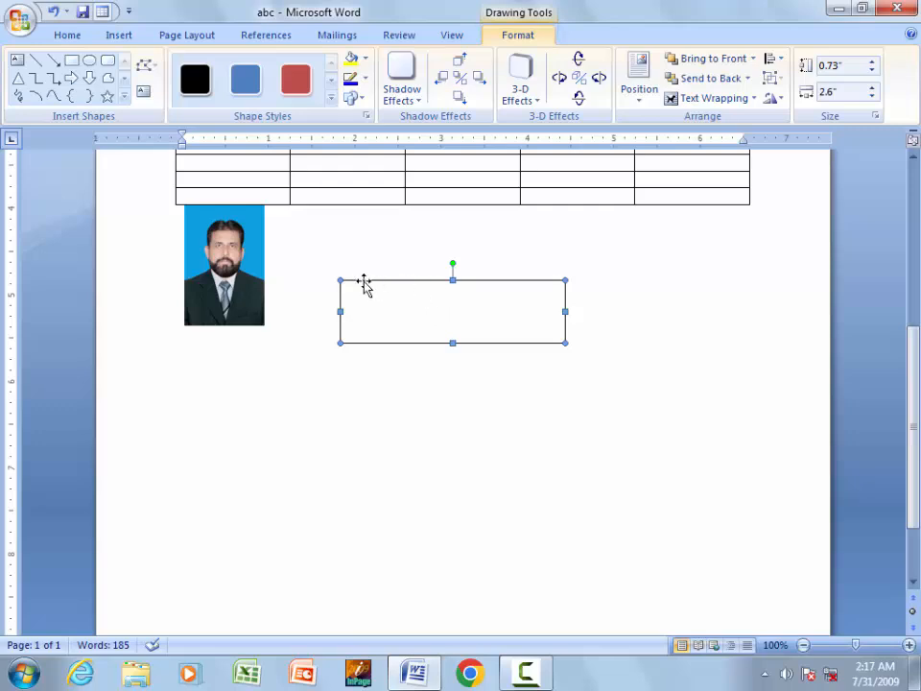
{"action": "left_click", "coordinate": [118, 35]}
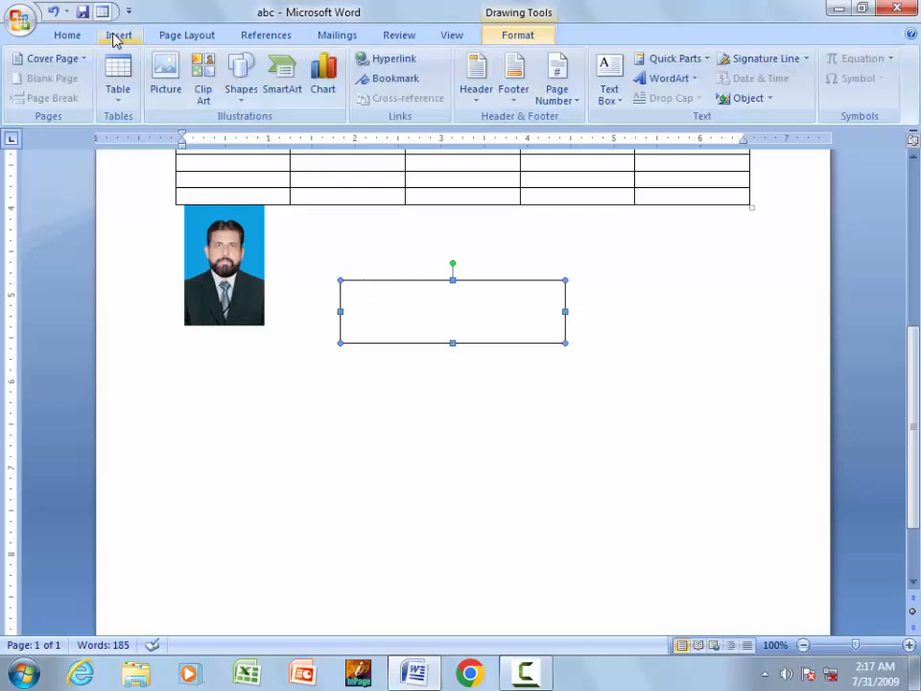
{"action": "left_click", "coordinate": [294, 96]}
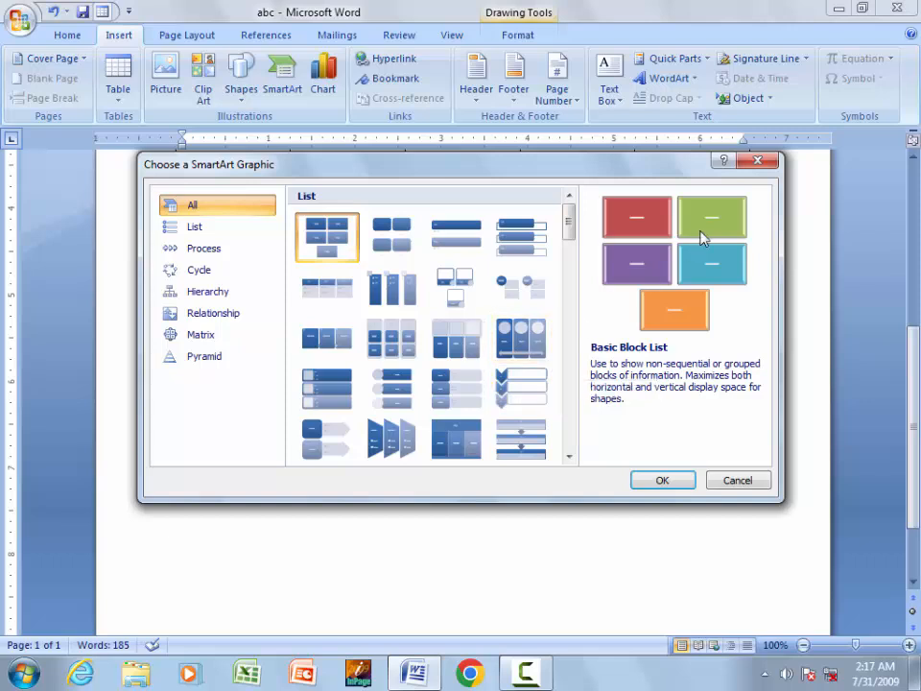
{"action": "left_click", "coordinate": [759, 165]}
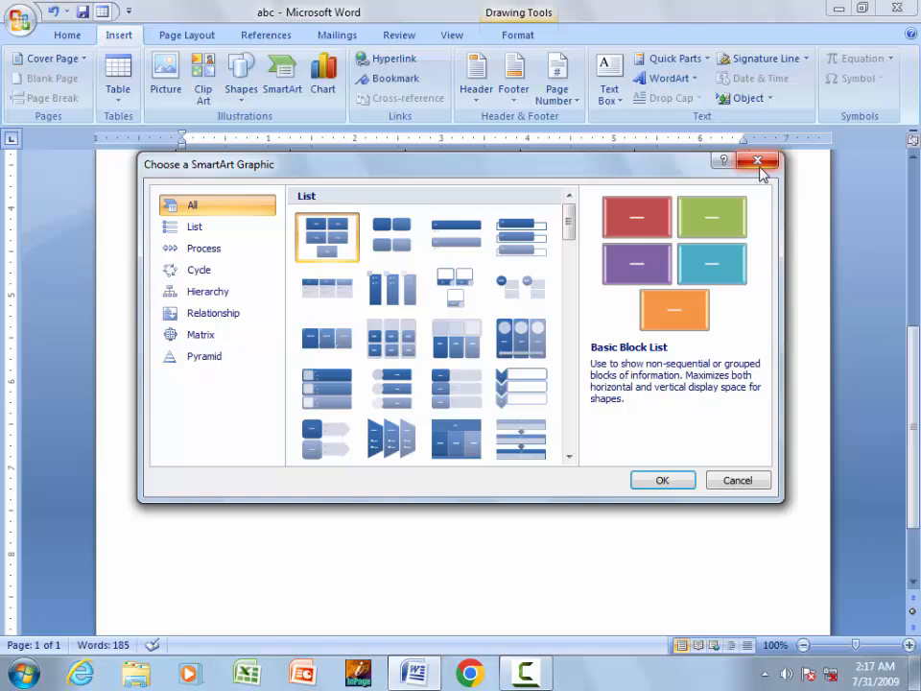
{"action": "left_click", "coordinate": [758, 165]}
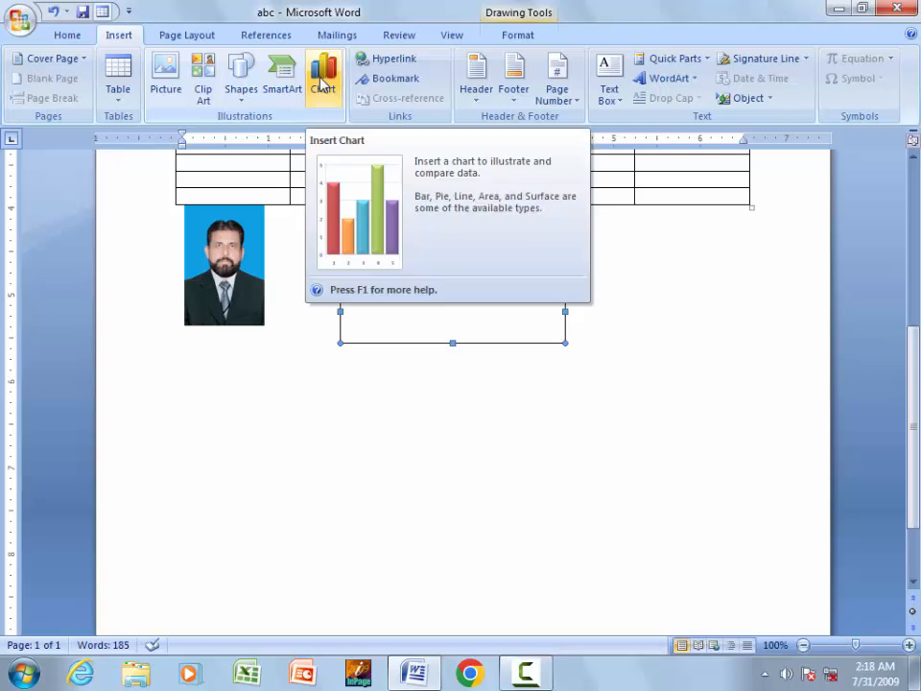
- Insert a default column chart with Series 1–3 across four categories
{"action": "left_click", "coordinate": [322, 85]}
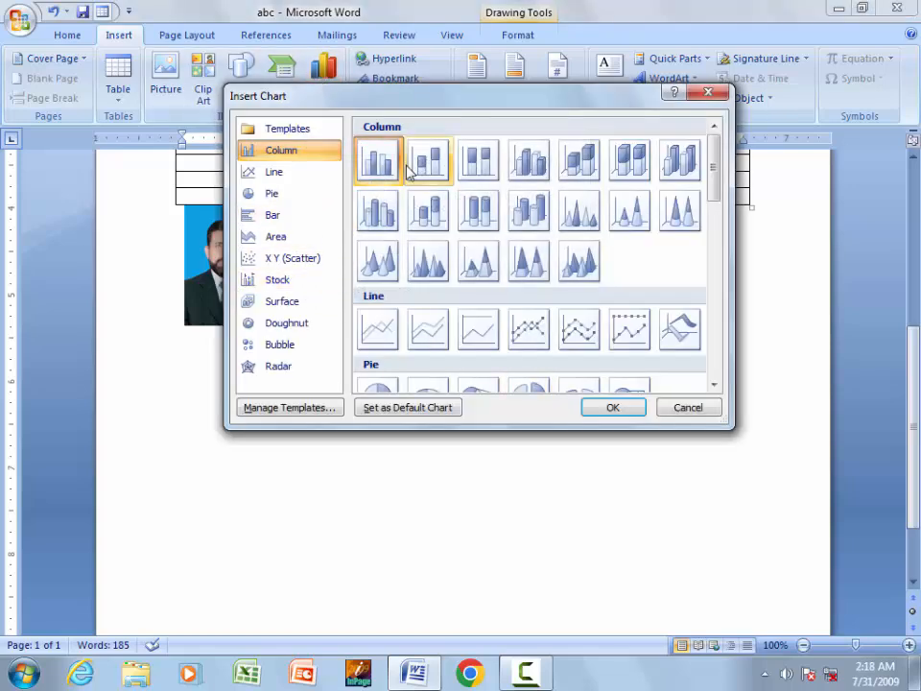
{"action": "left_click", "coordinate": [612, 406]}
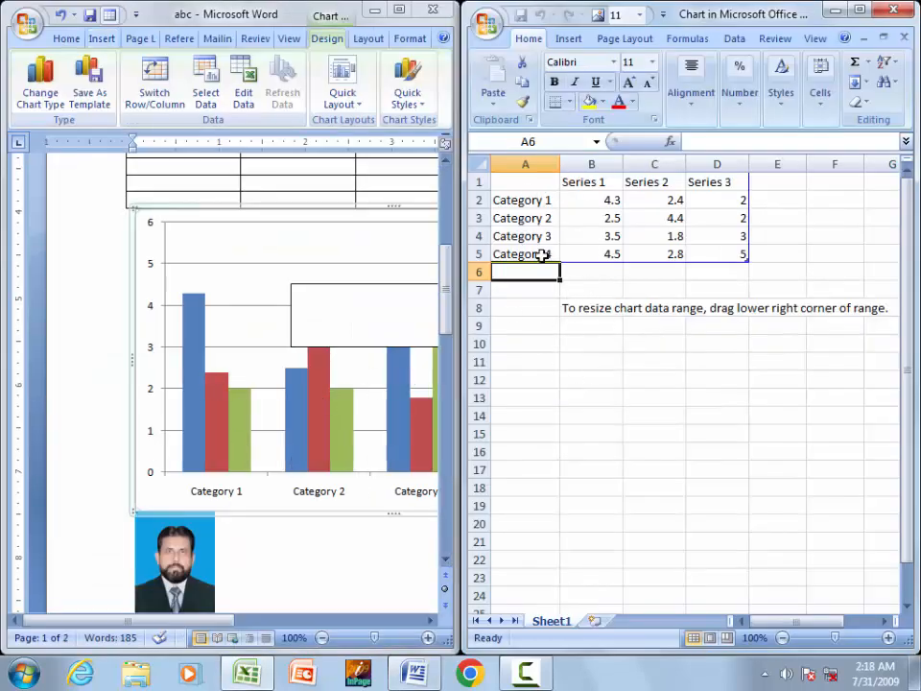
{"action": "left_click", "coordinate": [533, 184]}
{"action": "left_click_drag", "start_coordinate": [564, 199], "coordinate": [721, 267]}
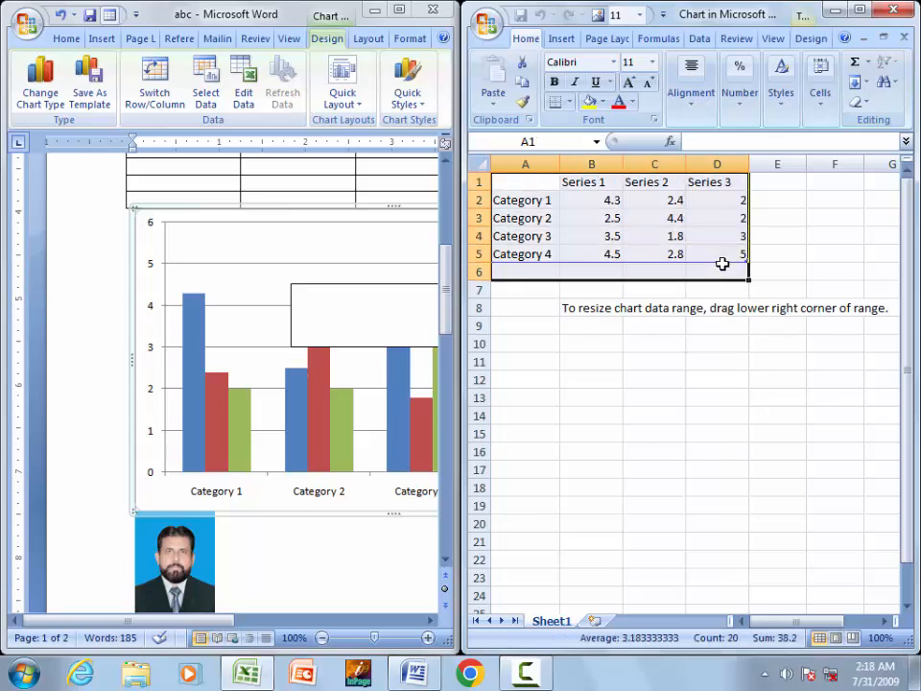
- Maximize Word and delete the empty text box covering the chart
{"action": "left_click", "coordinate": [401, 11]}
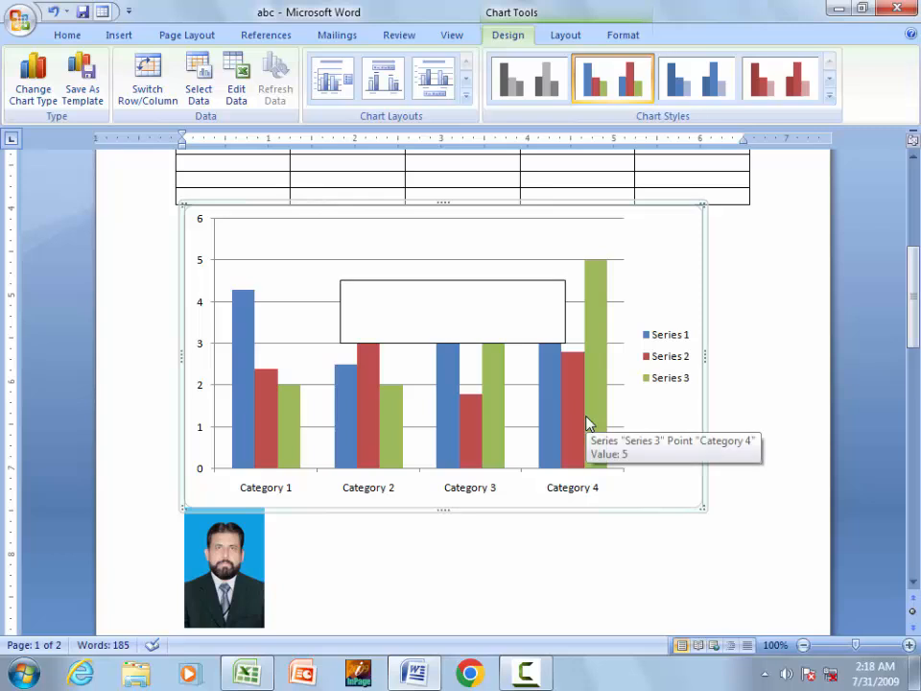
{"action": "left_click", "coordinate": [536, 301]}
{"action": "key", "text": "Delete"}
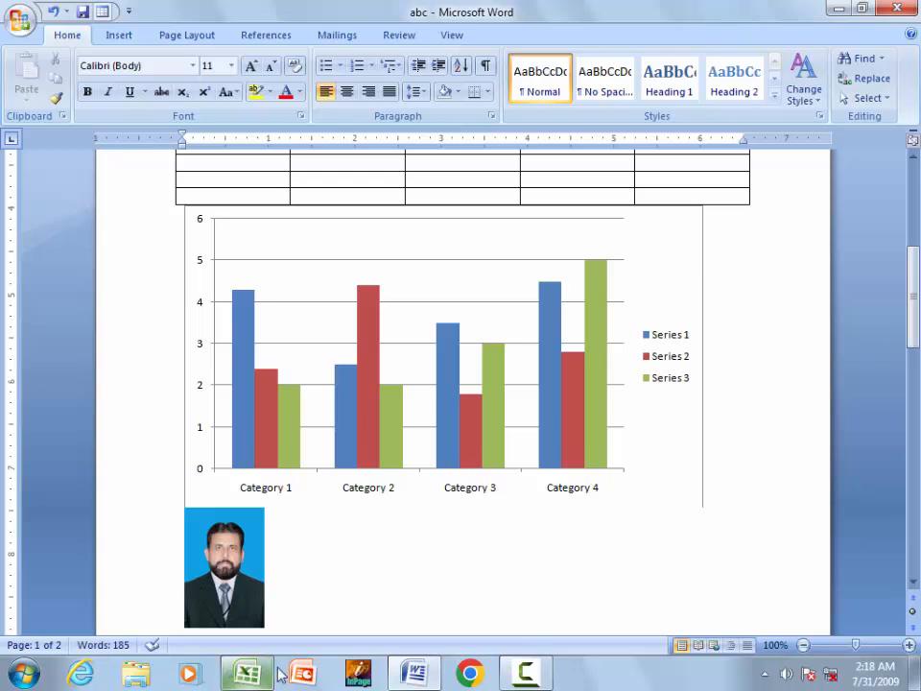
- Open the column chart's data for editing in Excel
{"action": "left_click", "coordinate": [348, 318]}
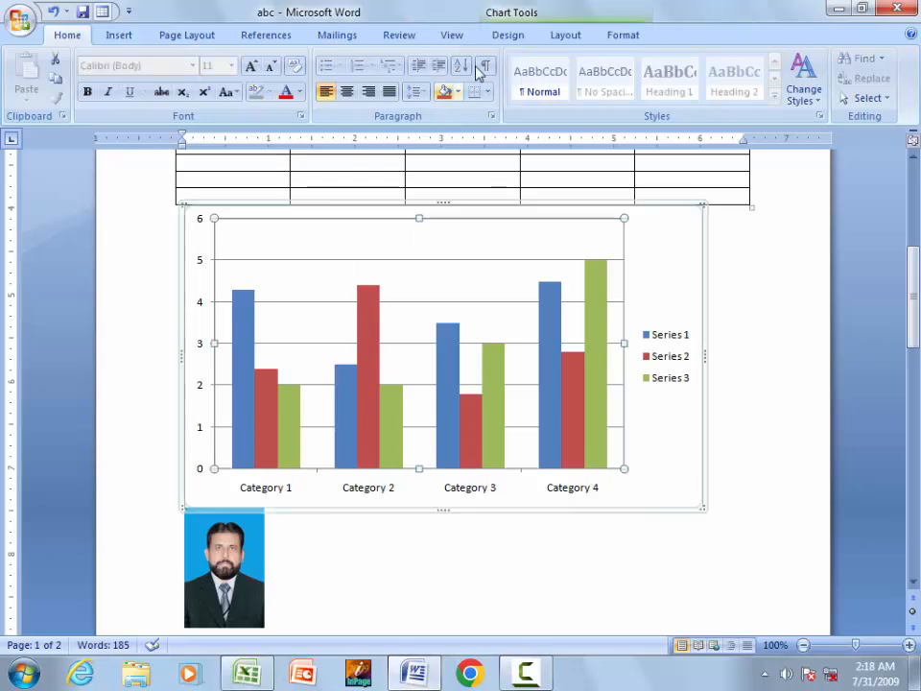
{"action": "left_click", "coordinate": [543, 11]}
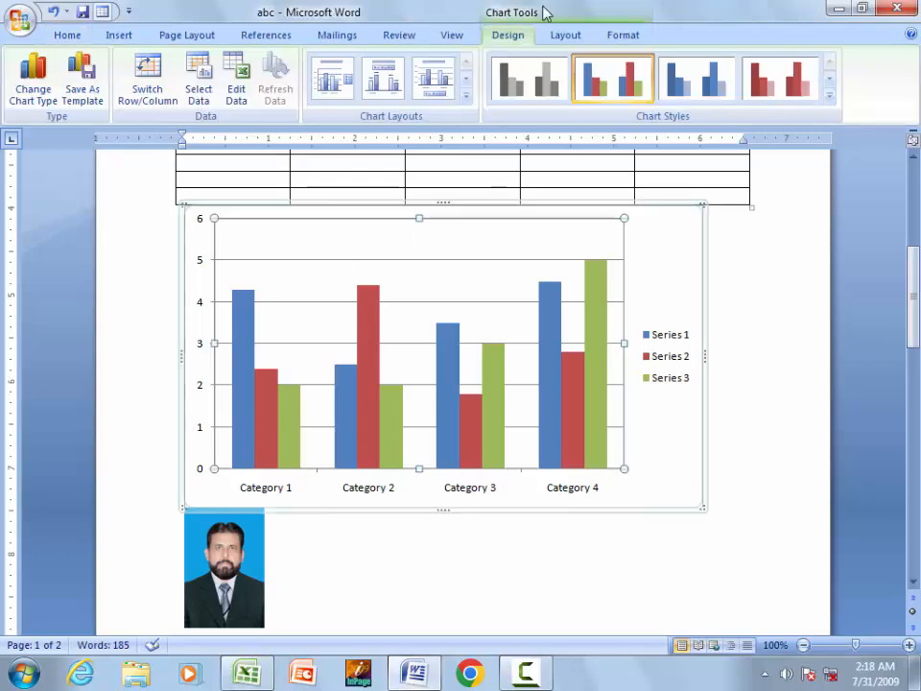
{"action": "left_click", "coordinate": [236, 92]}
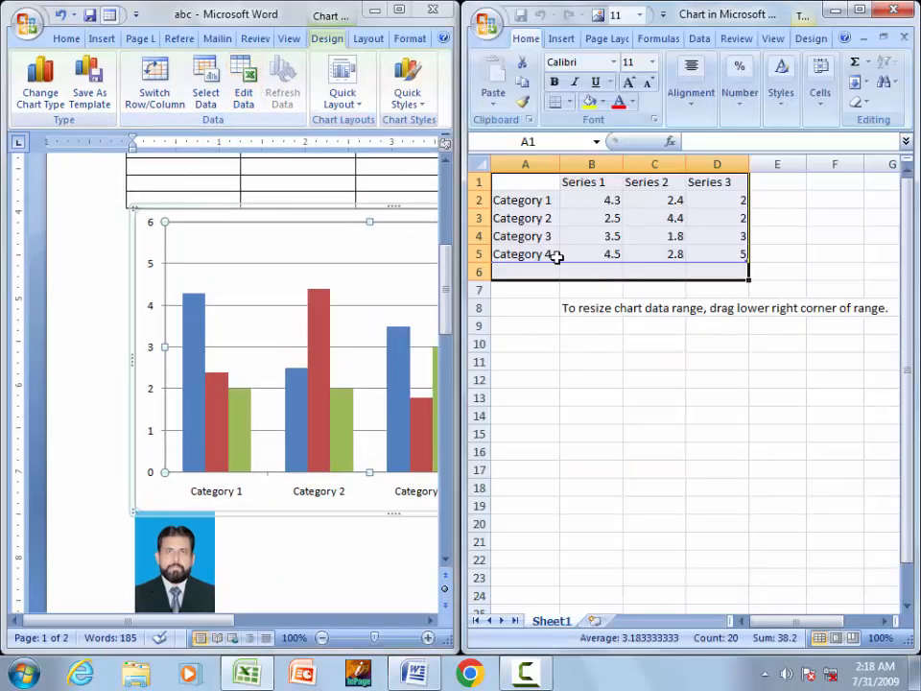
- Rename the first category in cell A2 to 'book'
{"action": "left_click", "coordinate": [544, 200]}
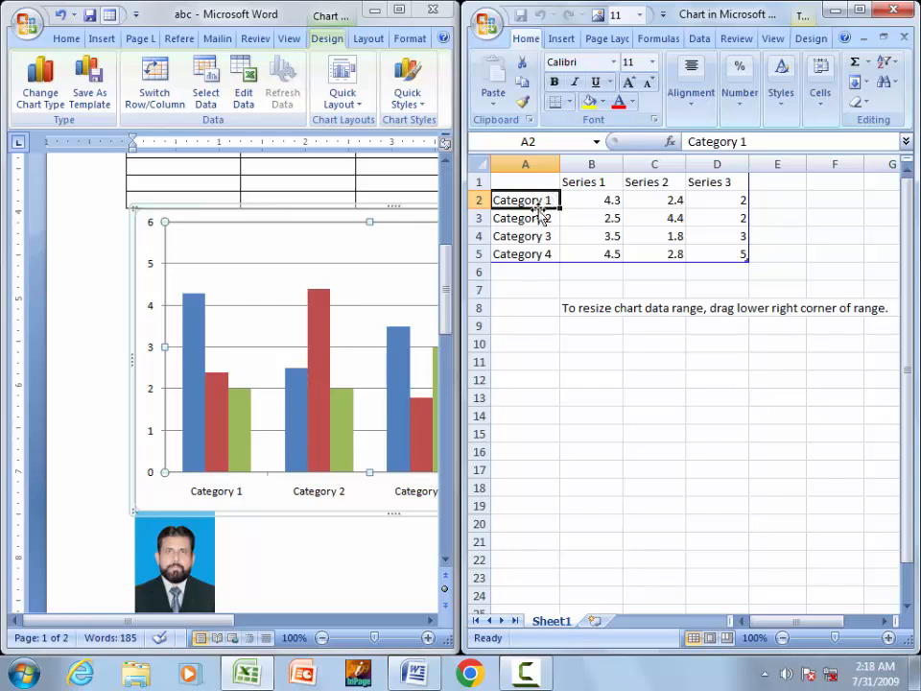
{"action": "type", "text": "book"}
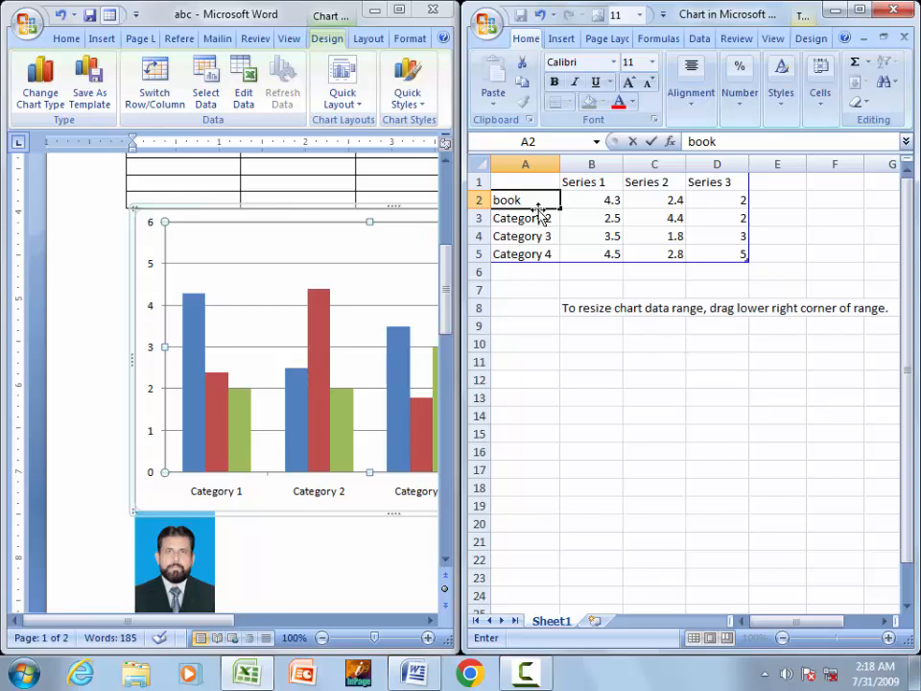
{"action": "key", "text": "Return"}
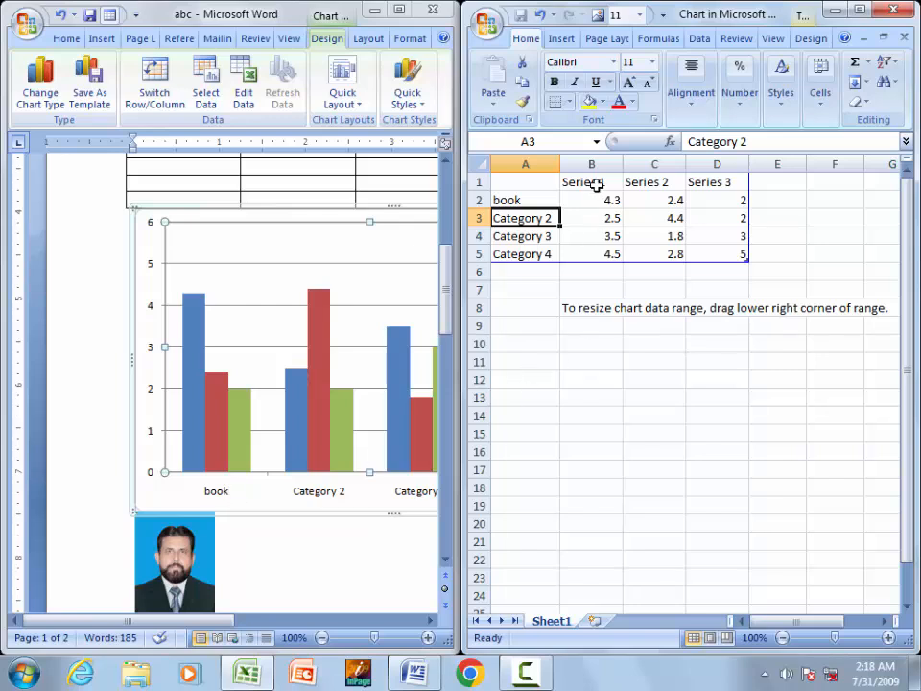
- Rename the first series in cell B1 to '9th' and close the chart data
{"action": "left_click", "coordinate": [594, 183]}
{"action": "left_click_drag", "start_coordinate": [181, 623], "coordinate": [317, 619]}
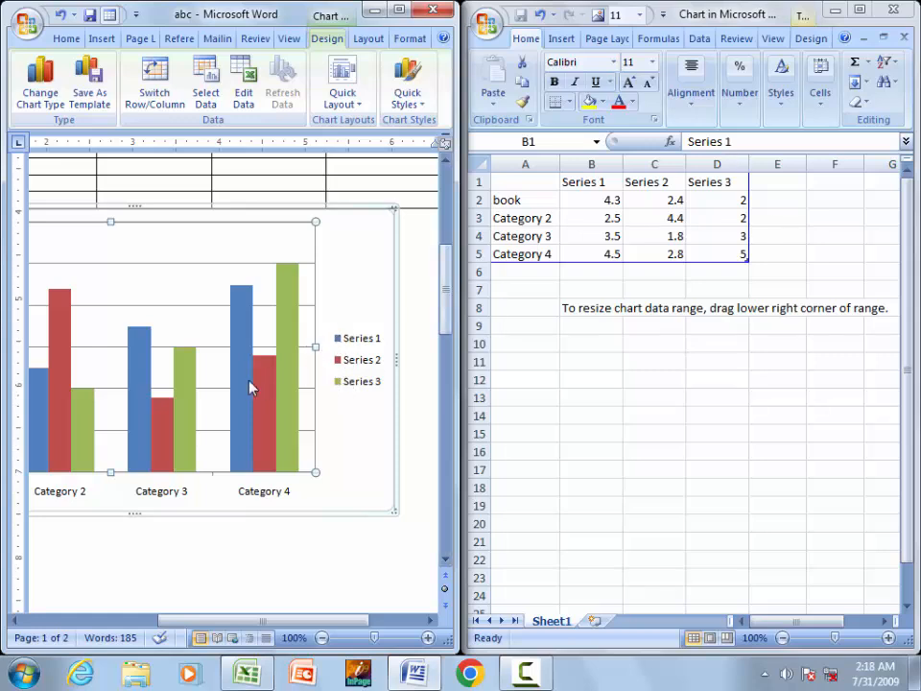
{"action": "left_click", "coordinate": [591, 182]}
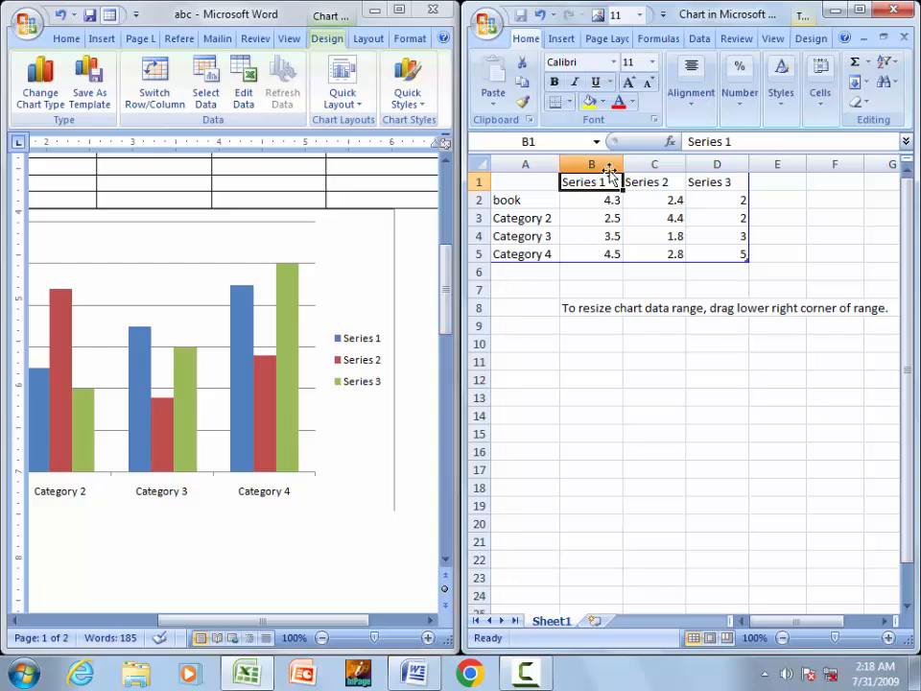
{"action": "type", "text": "9th"}
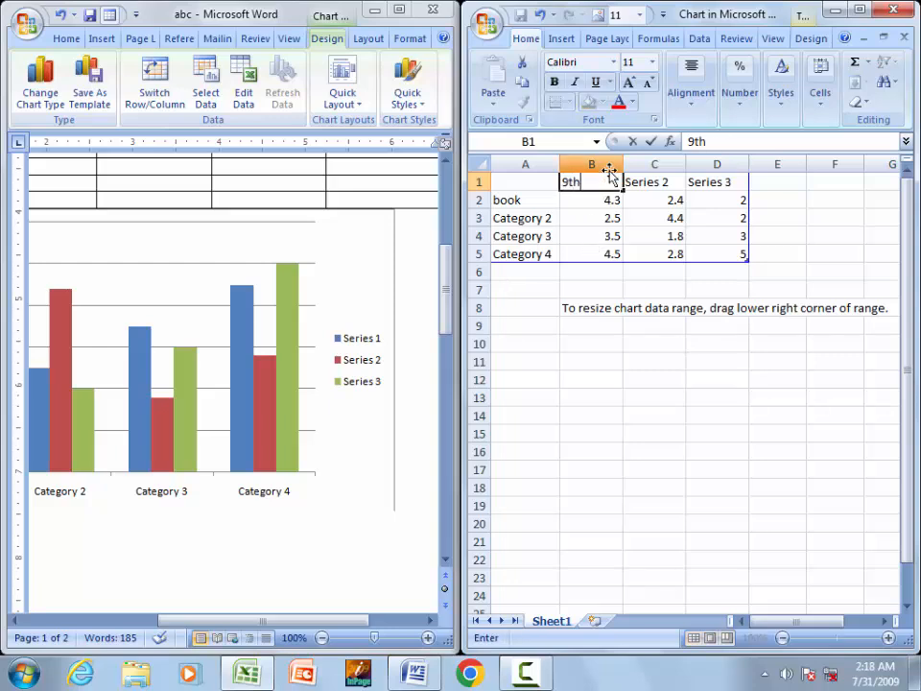
{"action": "key", "text": "Return"}
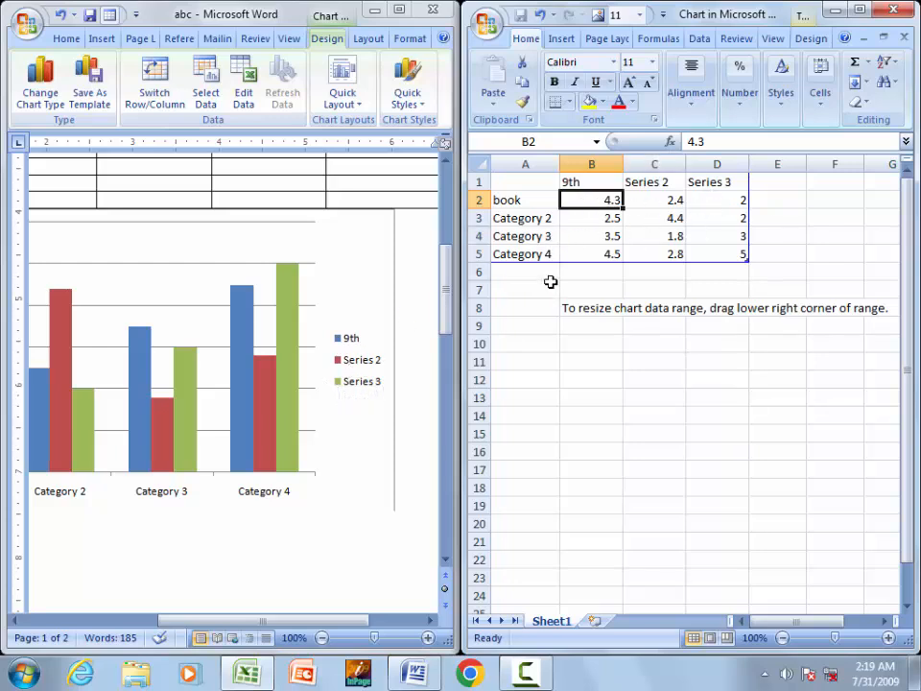
{"action": "left_click", "coordinate": [903, 10]}
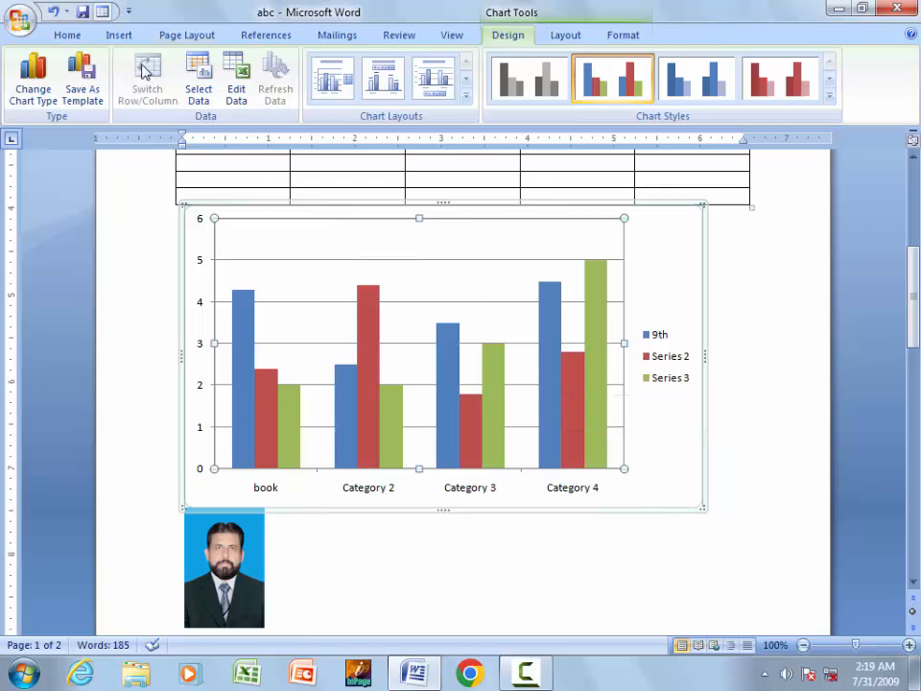
- Insert the Blank built-in header with its '[Type text]' placeholder
{"action": "left_click", "coordinate": [117, 32]}
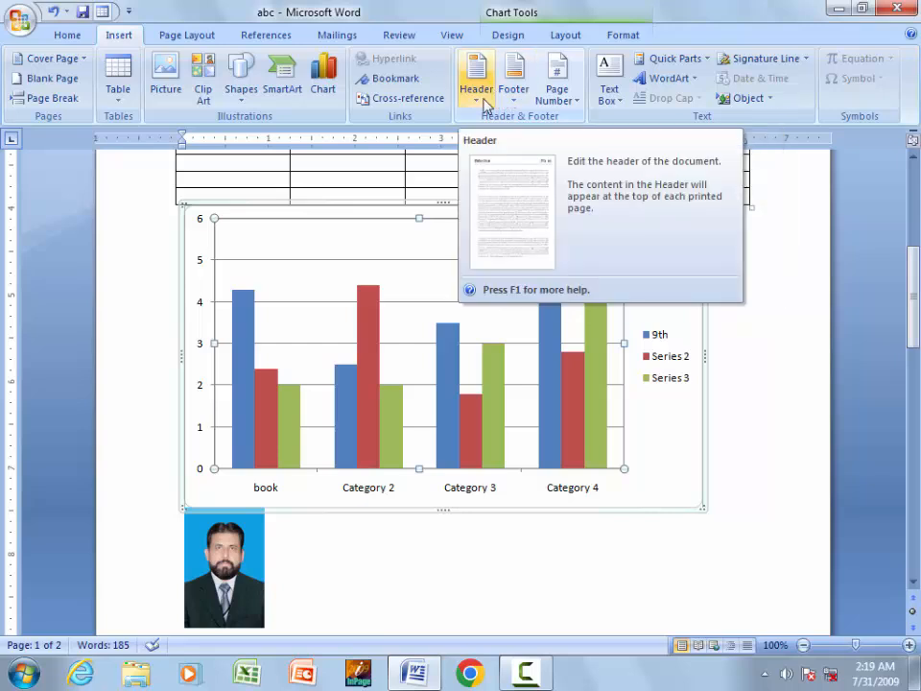
{"action": "left_click", "coordinate": [485, 103]}
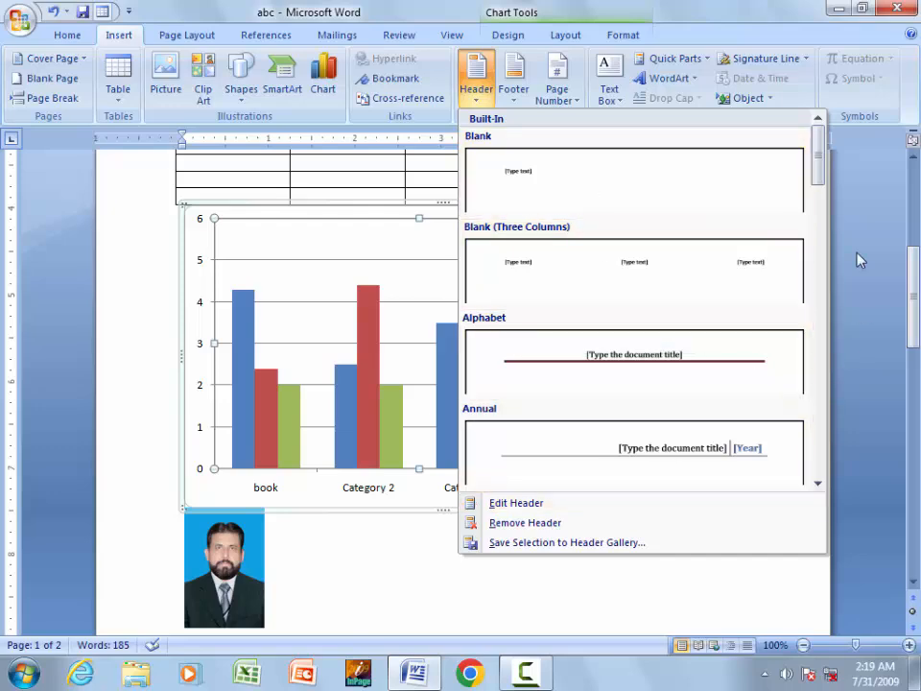
{"action": "mouse_move", "coordinate": [822, 160]}
{"action": "left_mouse_down"}
{"action": "mouse_move", "coordinate": [822, 362]}
{"action": "mouse_move", "coordinate": [830, 329]}
{"action": "mouse_move", "coordinate": [822, 144]}
{"action": "left_mouse_up"}
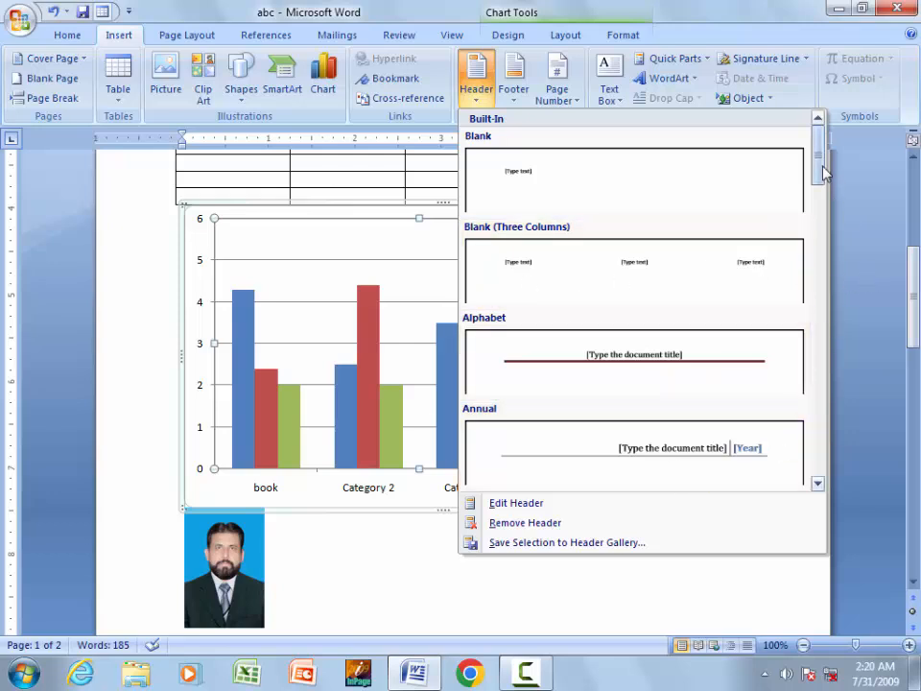
{"action": "left_click_drag", "start_coordinate": [822, 166], "coordinate": [823, 134]}
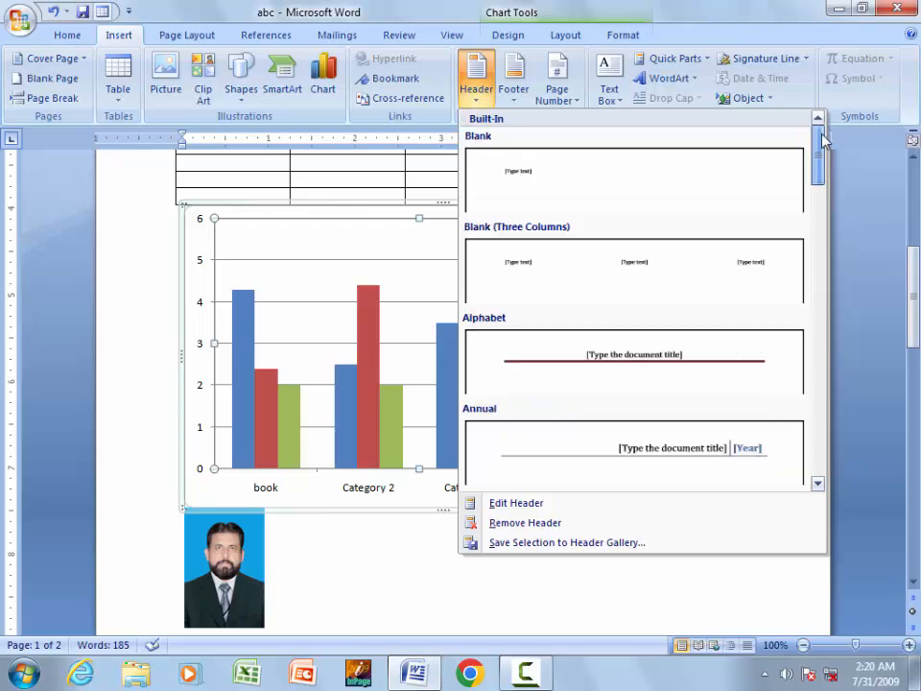
{"action": "left_click", "coordinate": [564, 206]}
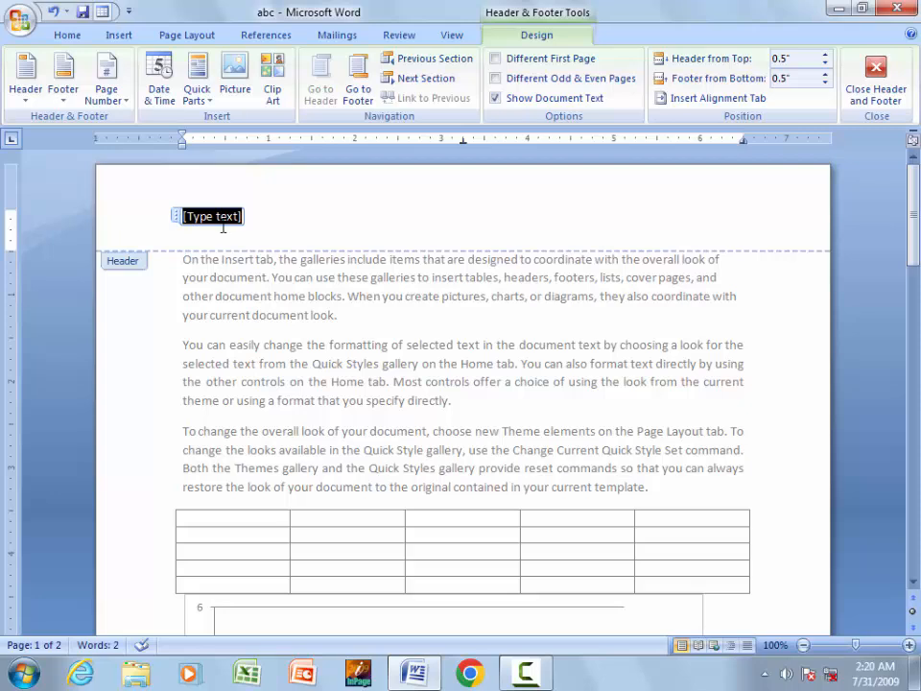
- Type 'English 9th' as the header text
{"action": "type", "text": "English 9th"}
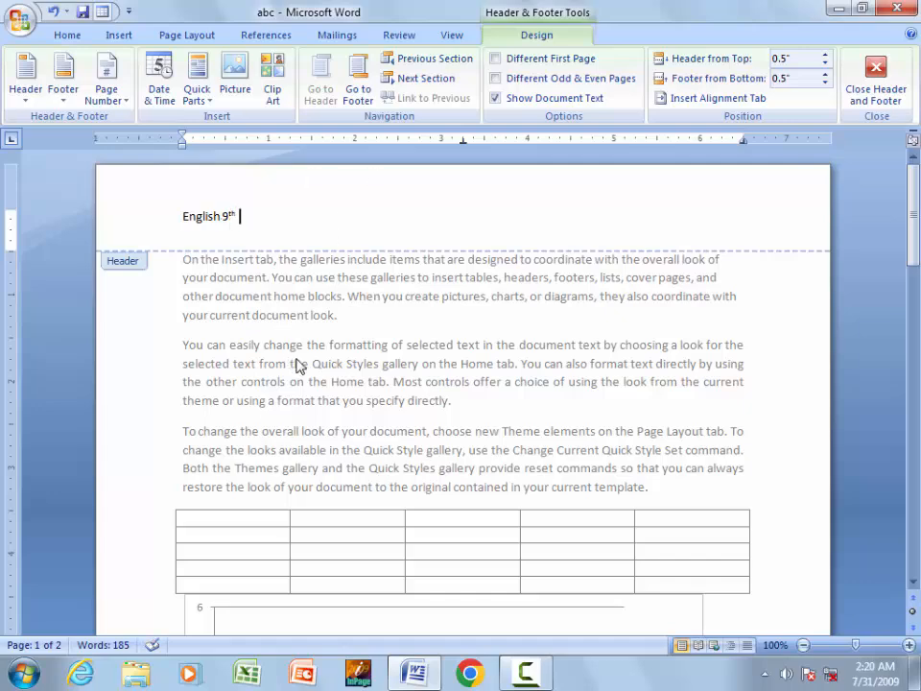
{"action": "double_click", "coordinate": [313, 384]}
{"action": "scroll", "coordinate": [461, 278], "scroll_direction": "up", "scroll_amount": 4}
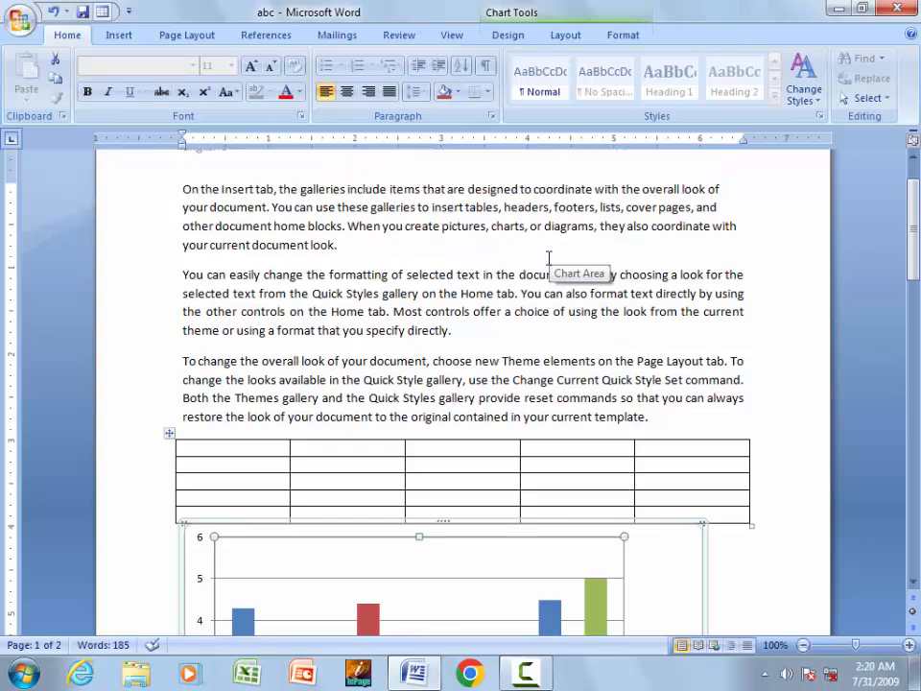
{"action": "scroll", "coordinate": [548, 257], "scroll_direction": "up", "scroll_amount": 2}
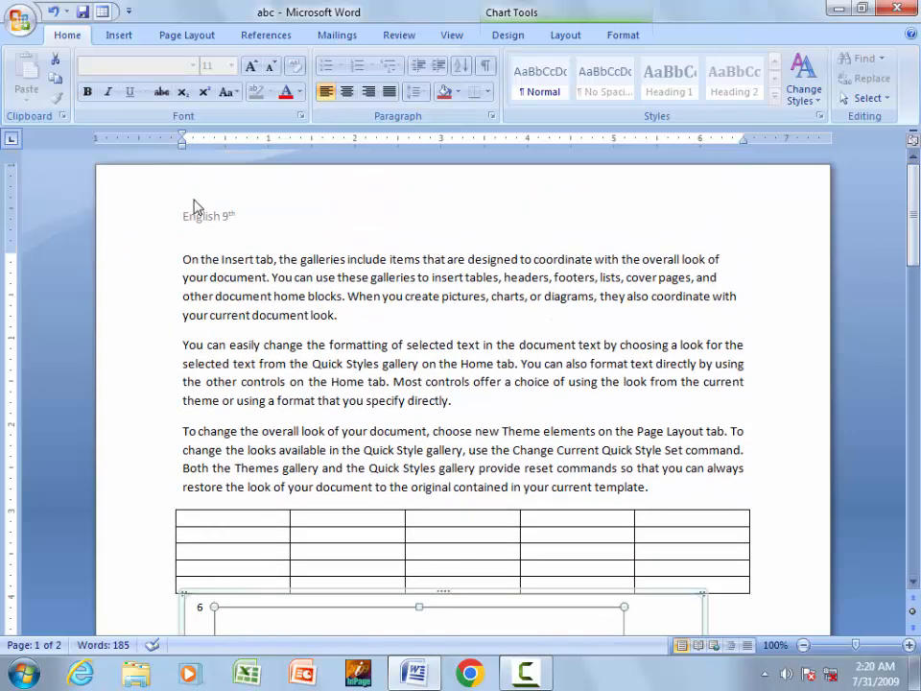
- Make the 'English 9th' header 18 pt, bold and red
{"action": "double_click", "coordinate": [222, 219]}
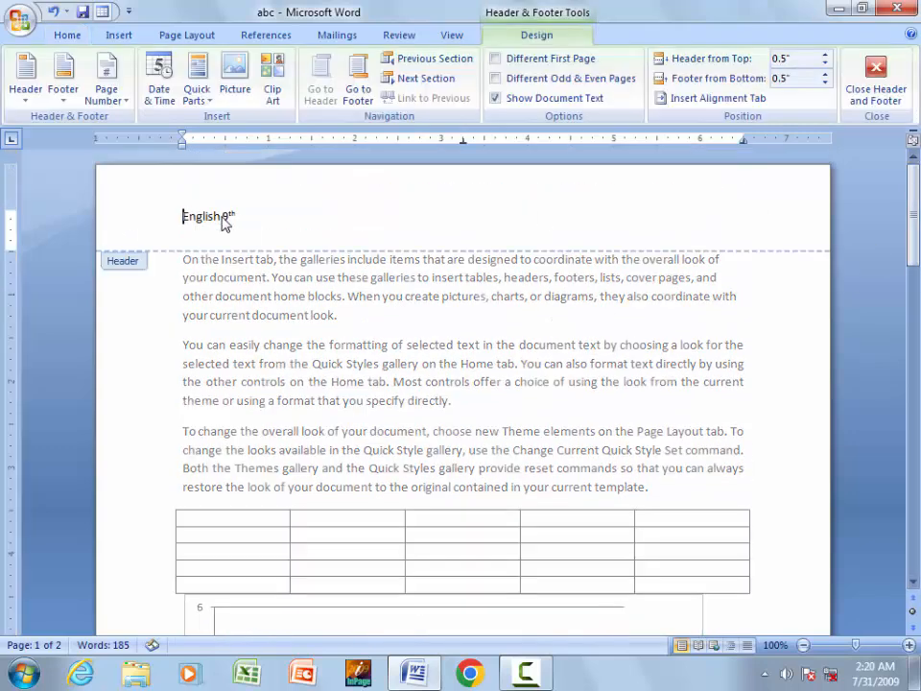
{"action": "triple_click", "coordinate": [238, 214]}
{"action": "left_click", "coordinate": [67, 35]}
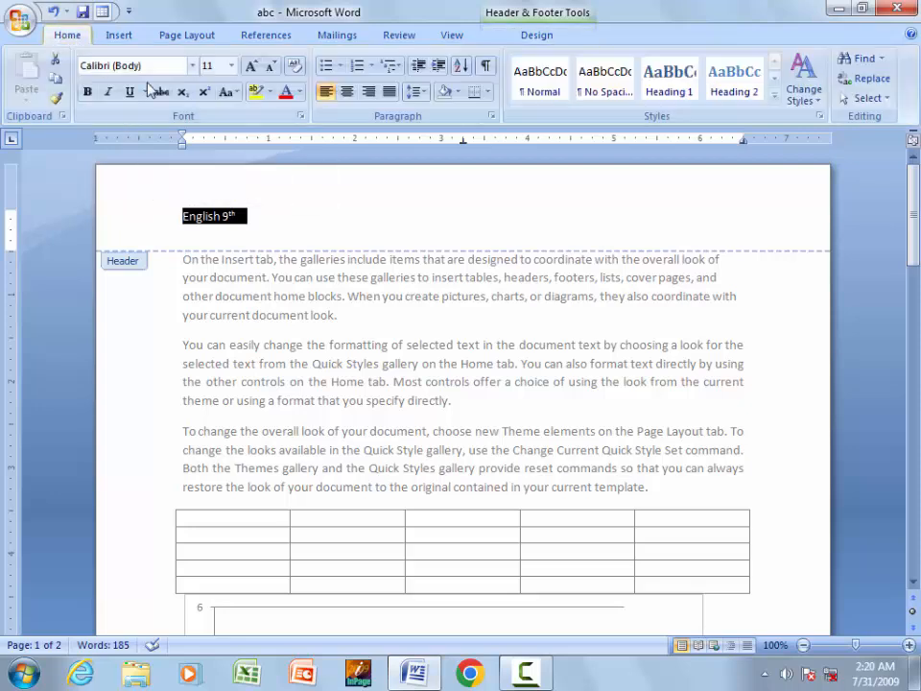
{"action": "left_click", "coordinate": [253, 67]}
{"action": "left_click", "coordinate": [254, 68]}
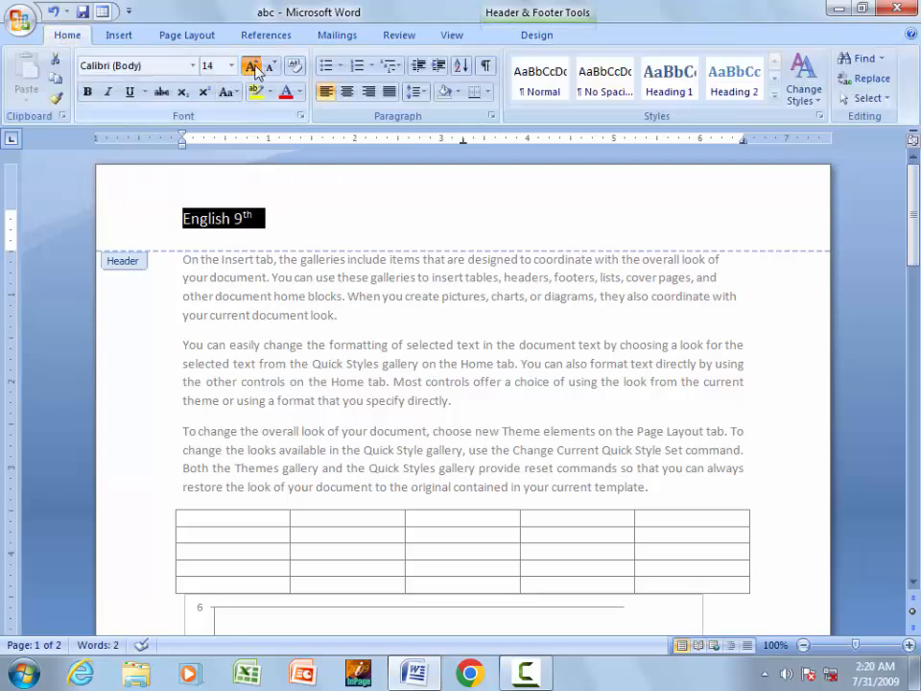
{"action": "left_click", "coordinate": [254, 67]}
{"action": "left_click", "coordinate": [253, 67]}
{"action": "left_click", "coordinate": [87, 92]}
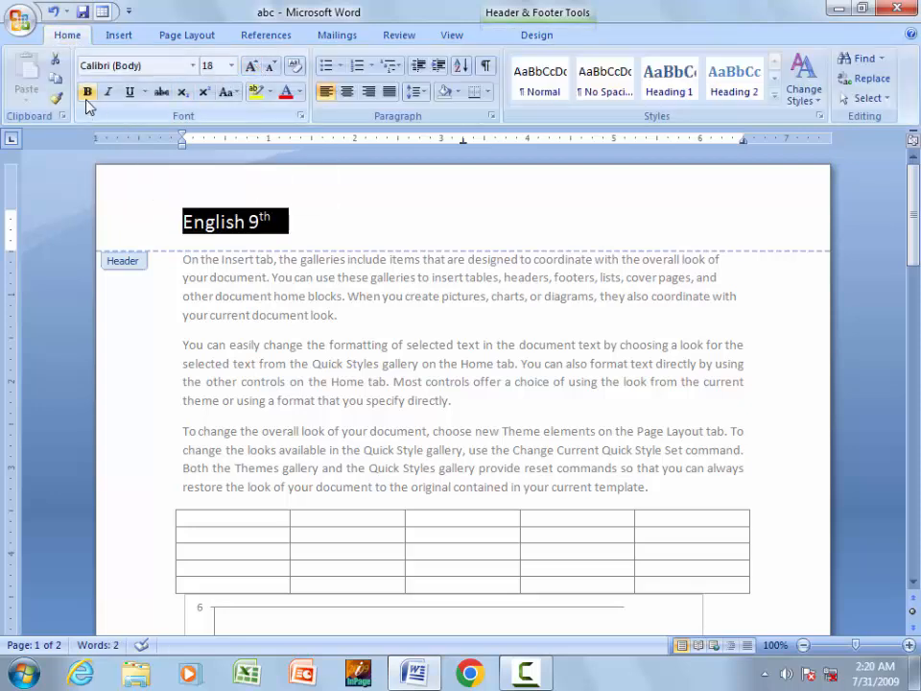
{"action": "left_click", "coordinate": [286, 92]}
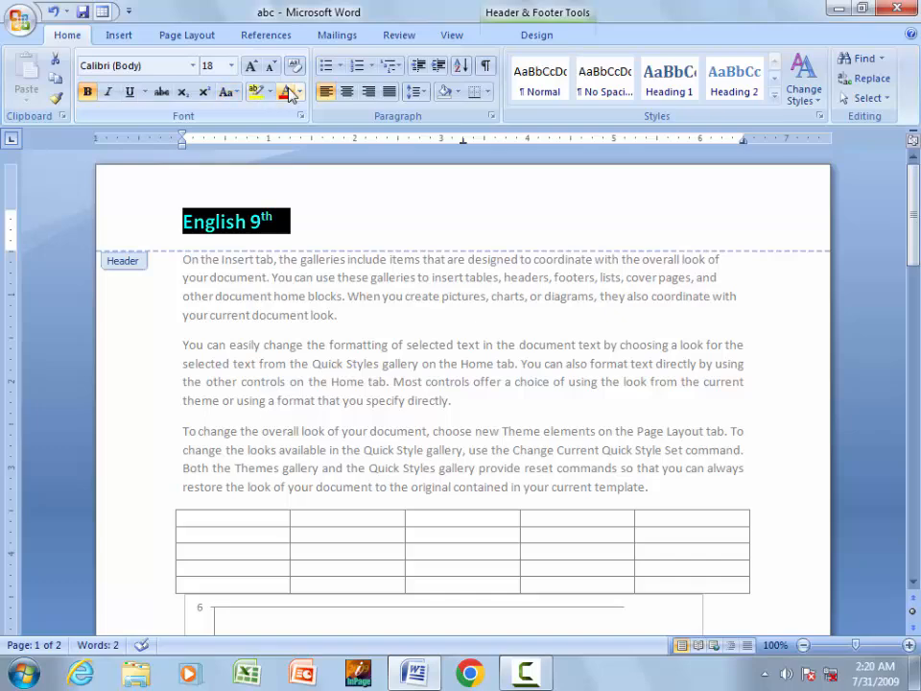
{"action": "double_click", "coordinate": [403, 372]}
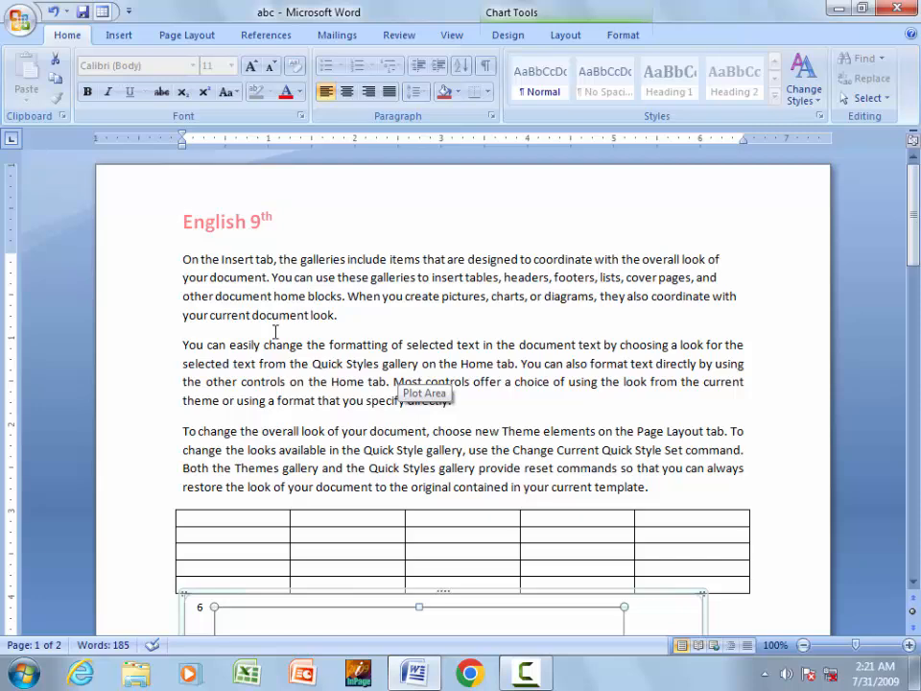
- Bring up the gallery of footer layouts
{"action": "double_click", "coordinate": [337, 219]}
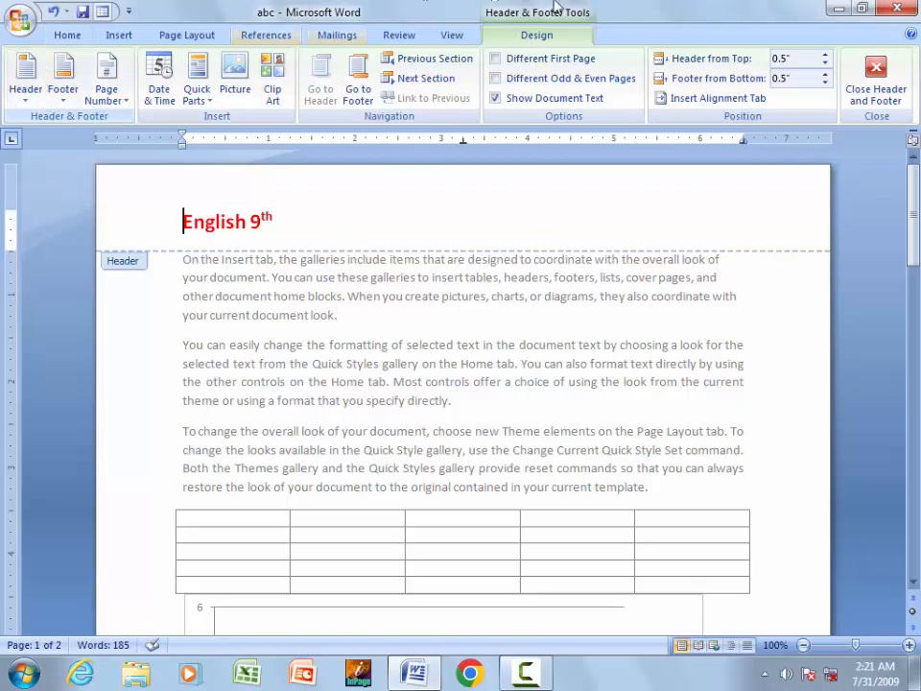
{"action": "left_click", "coordinate": [119, 34]}
{"action": "left_click", "coordinate": [515, 88]}
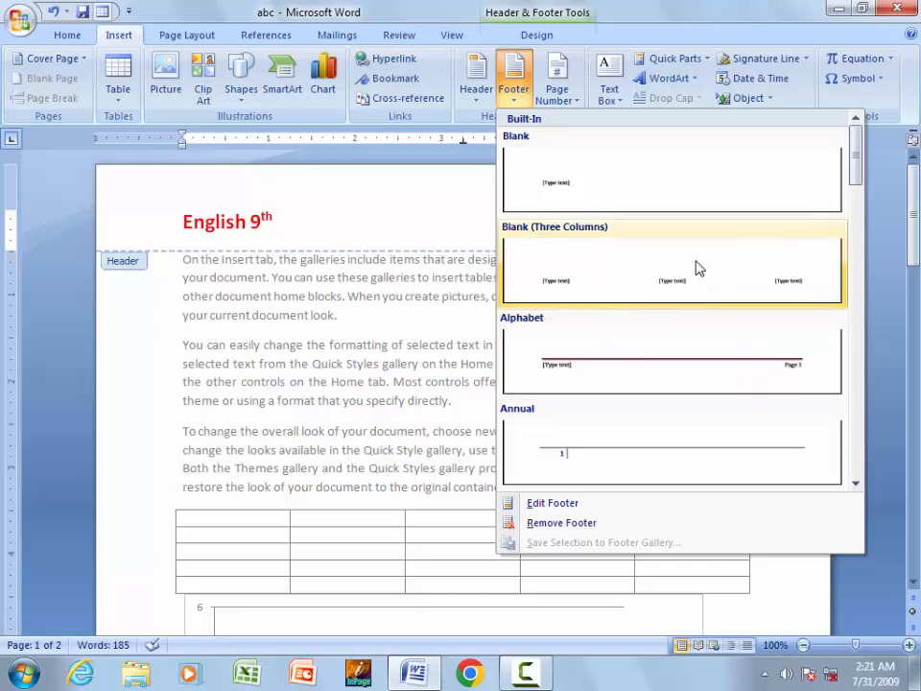
- Dismiss the footer gallery and remove the document's header with Remove Header
{"action": "left_click", "coordinate": [387, 208]}
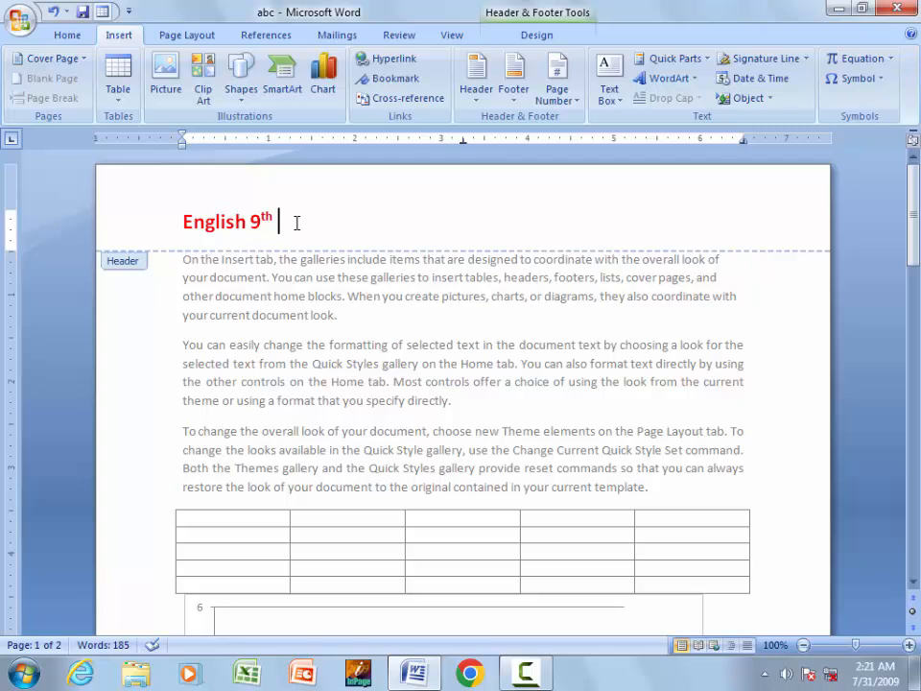
{"action": "left_click", "coordinate": [536, 32]}
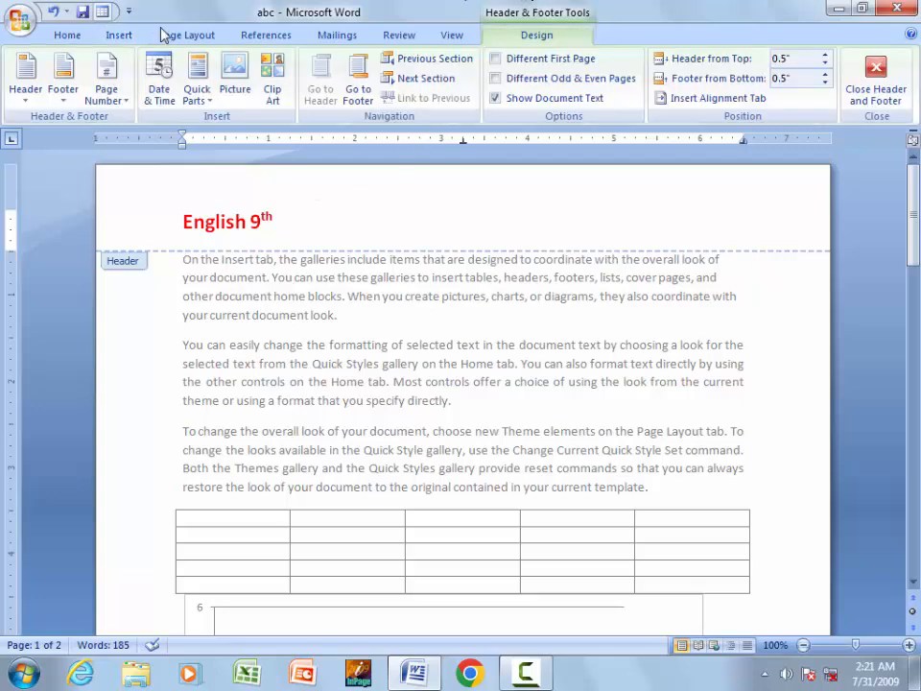
{"action": "left_click", "coordinate": [27, 100]}
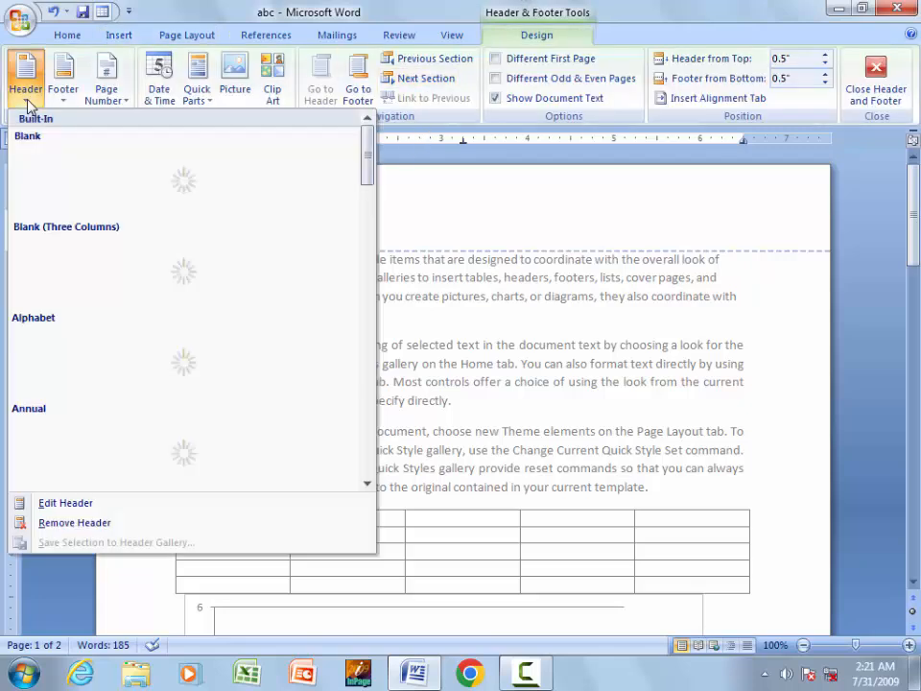
{"action": "left_click", "coordinate": [76, 523]}
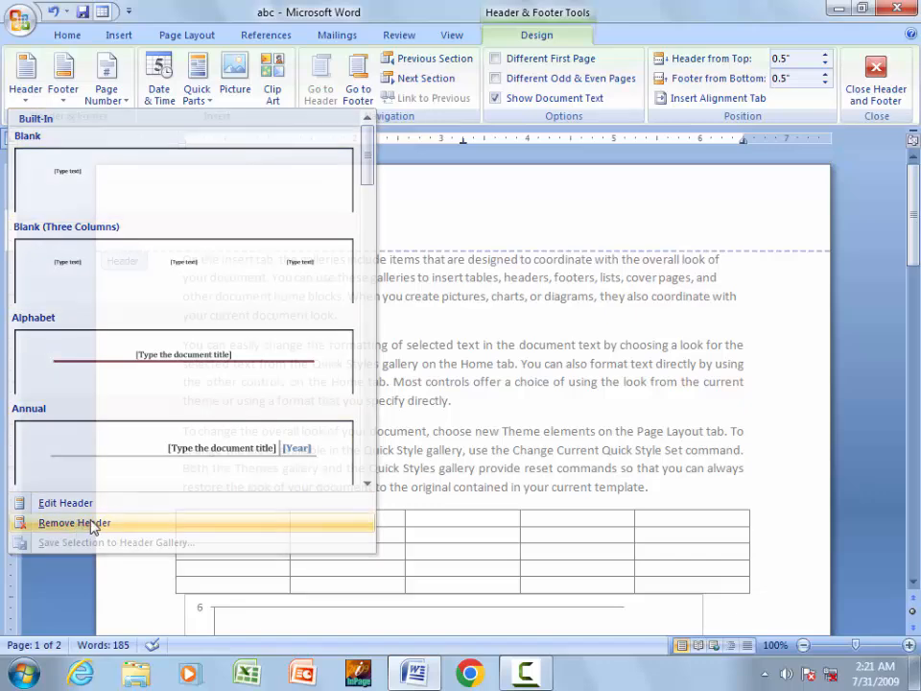
{"action": "scroll", "coordinate": [482, 410], "scroll_direction": "up", "scroll_amount": 5}
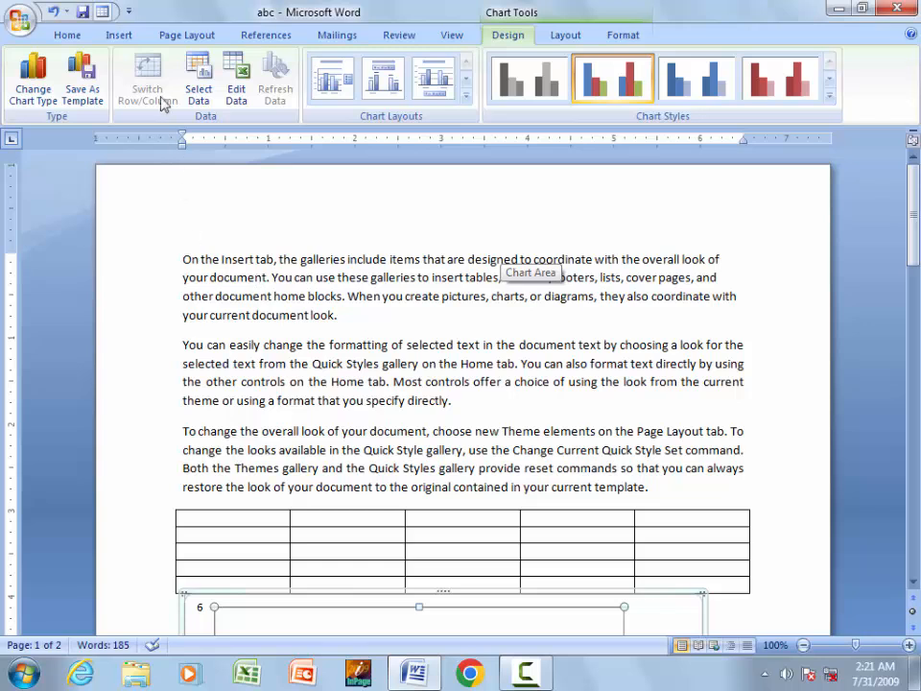
- Place the cursor in the body text and select the entire document
{"action": "left_click", "coordinate": [121, 35]}
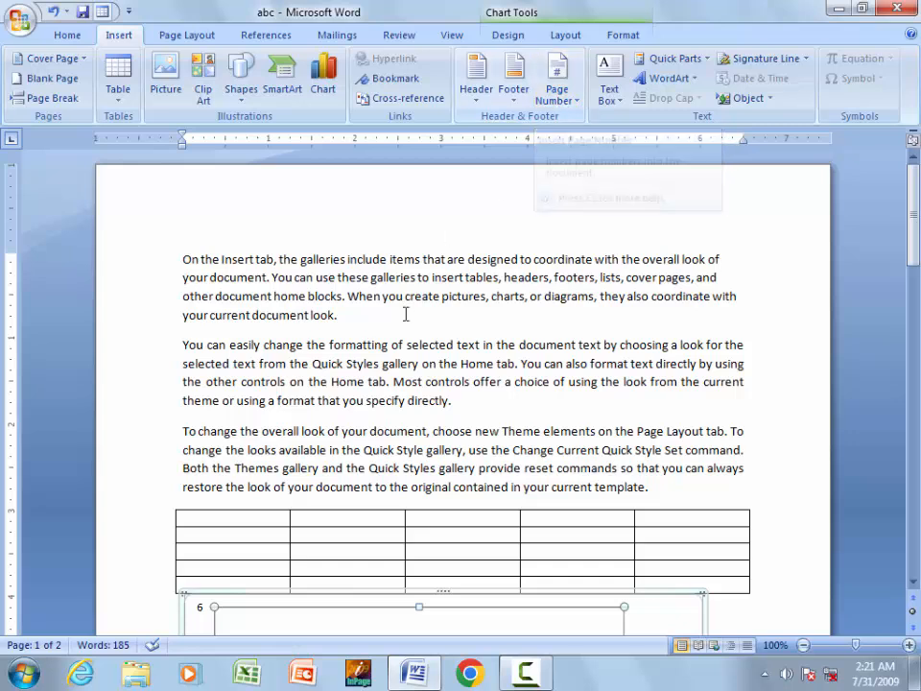
{"action": "left_click", "coordinate": [429, 280]}
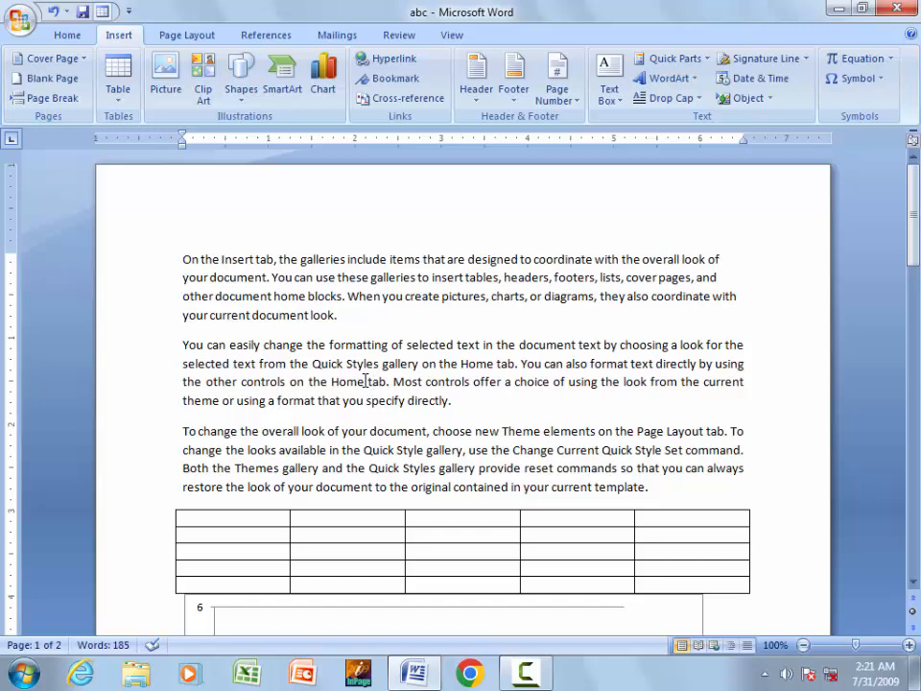
{"action": "key", "text": "ctrl+a"}
- Delete everything, generate sample paragraphs with =rand(100), and return to the top
{"action": "key", "text": "Delete"}
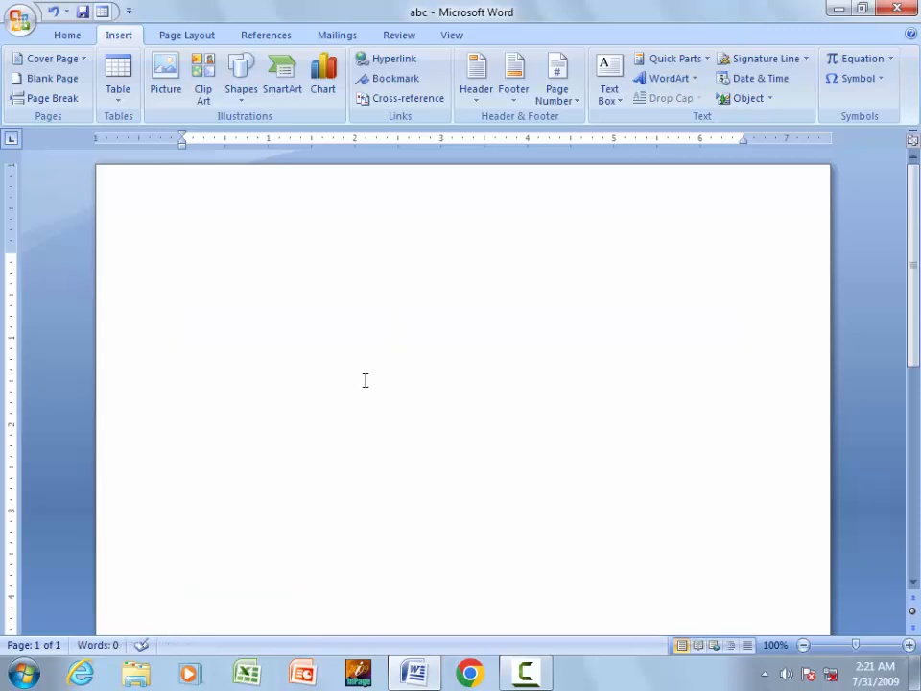
{"action": "type", "text": "=ran"}
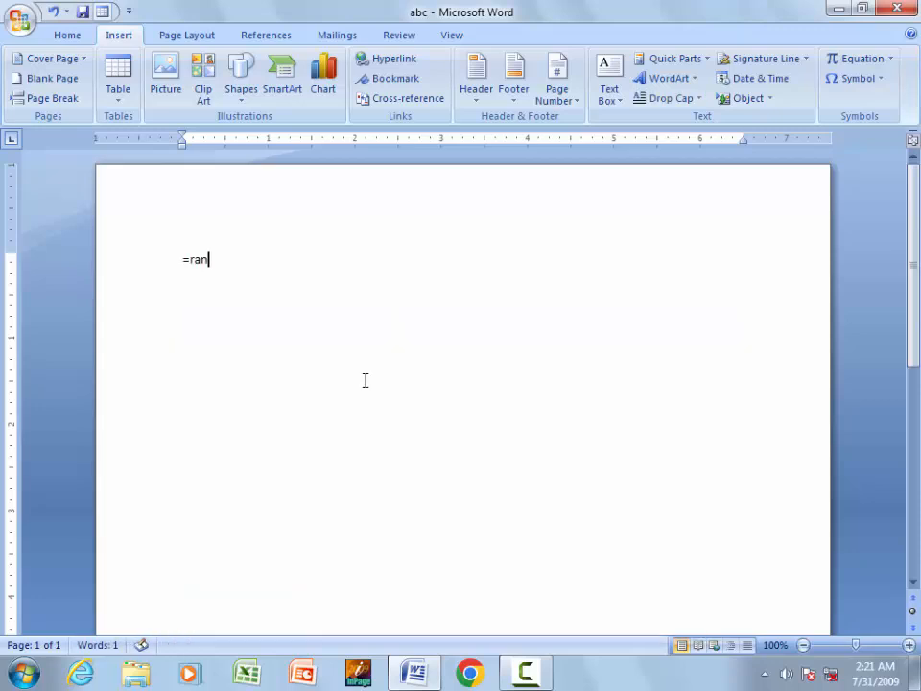
{"action": "type", "text": "d(100)"}
{"action": "key", "text": "Return"}
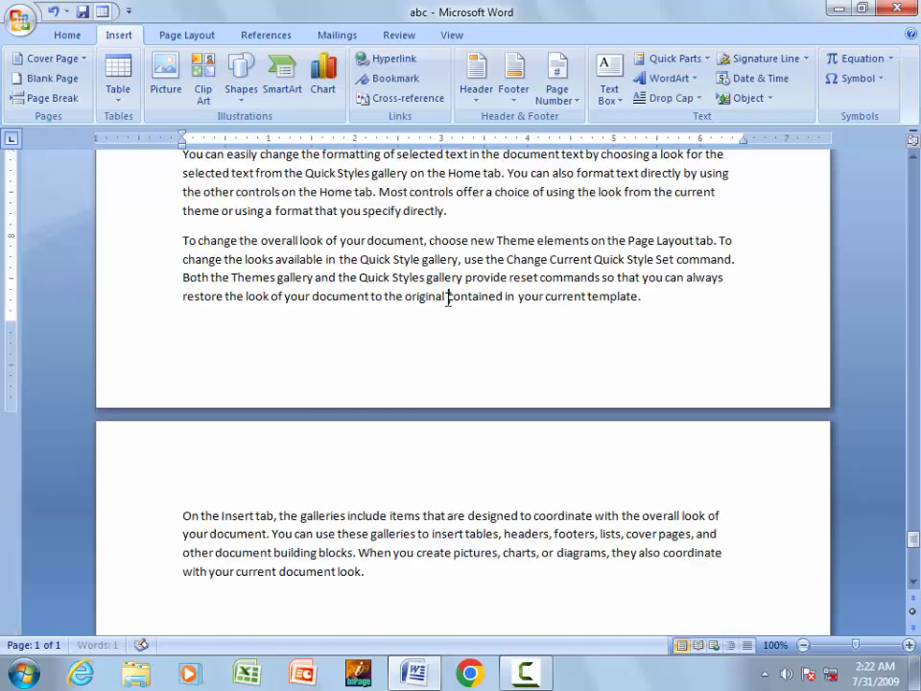
{"action": "scroll", "coordinate": [429, 358], "scroll_direction": "up", "scroll_amount": 10}
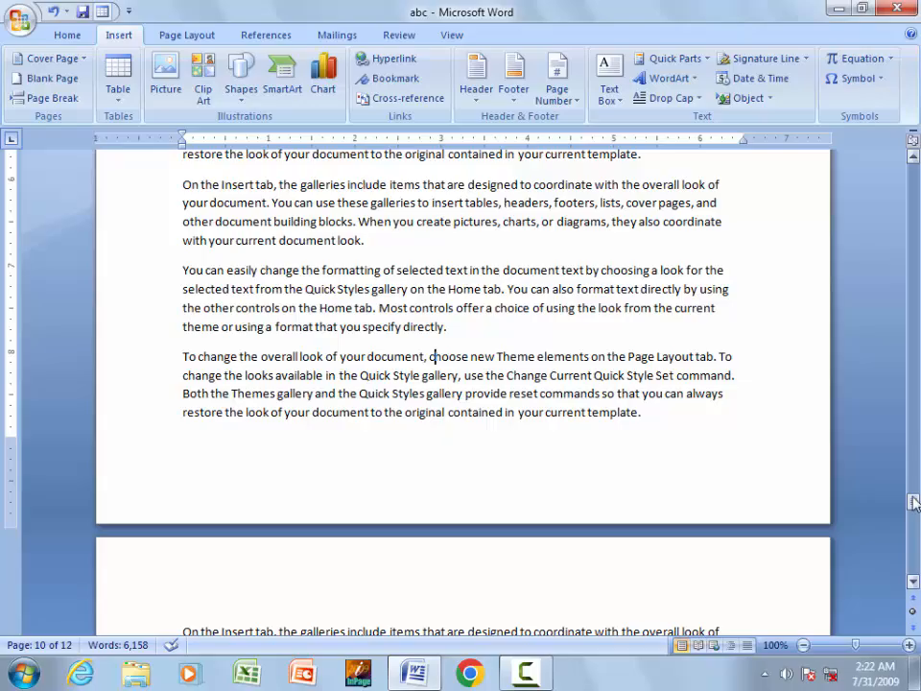
{"action": "left_click_drag", "start_coordinate": [915, 503], "coordinate": [914, 173]}
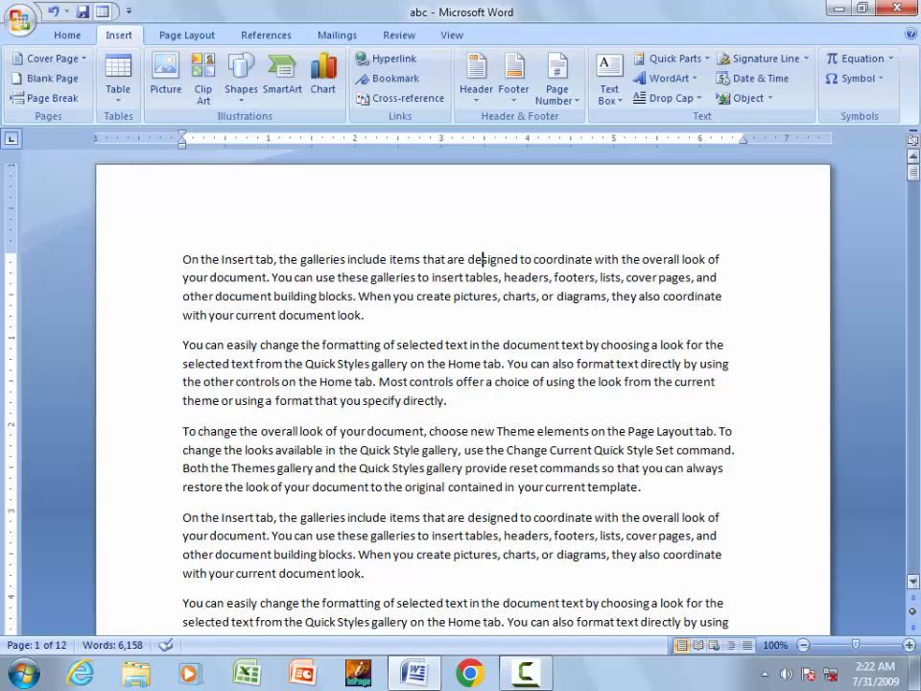
{"action": "mouse_move", "coordinate": [914, 173]}
{"action": "left_mouse_down"}
{"action": "mouse_move", "coordinate": [914, 204]}
{"action": "mouse_move", "coordinate": [915, 170]}
{"action": "left_mouse_up"}
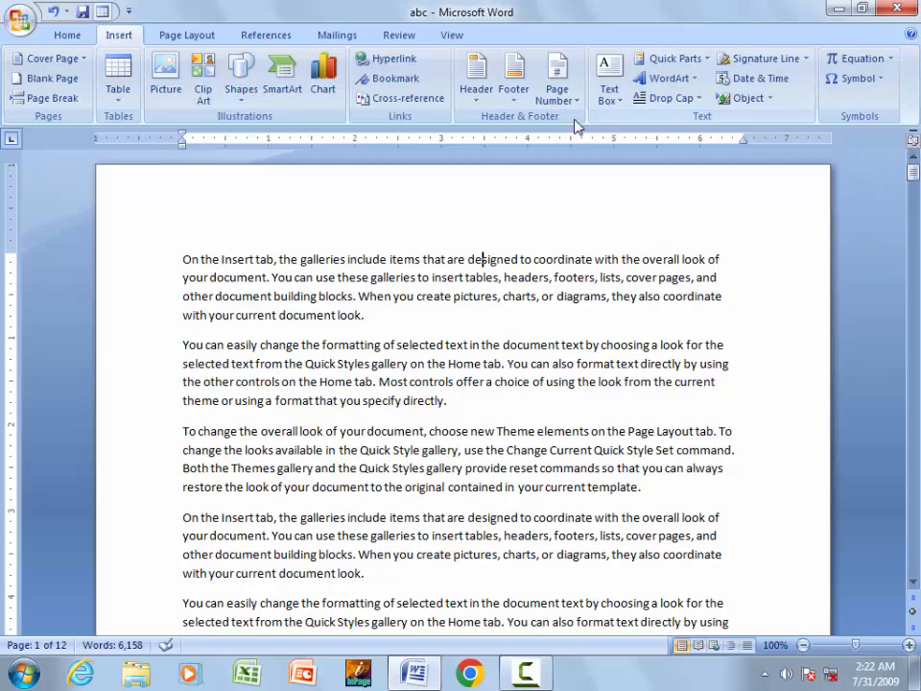
- Insert a Plain Number 2 page number centred at the bottom of each page
{"action": "left_click", "coordinate": [556, 91]}
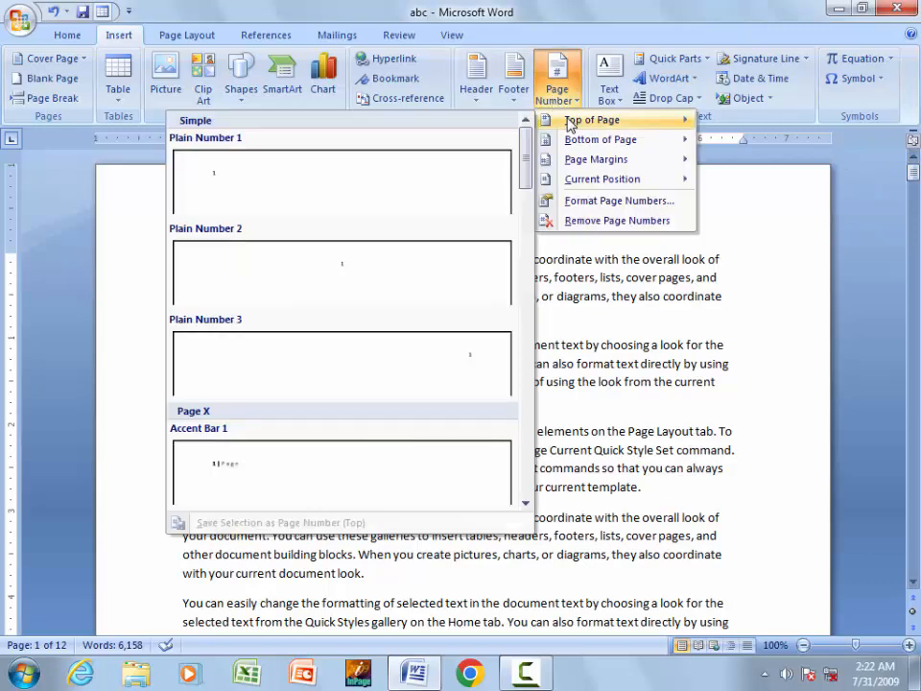
{"action": "mouse_move", "coordinate": [572, 144]}
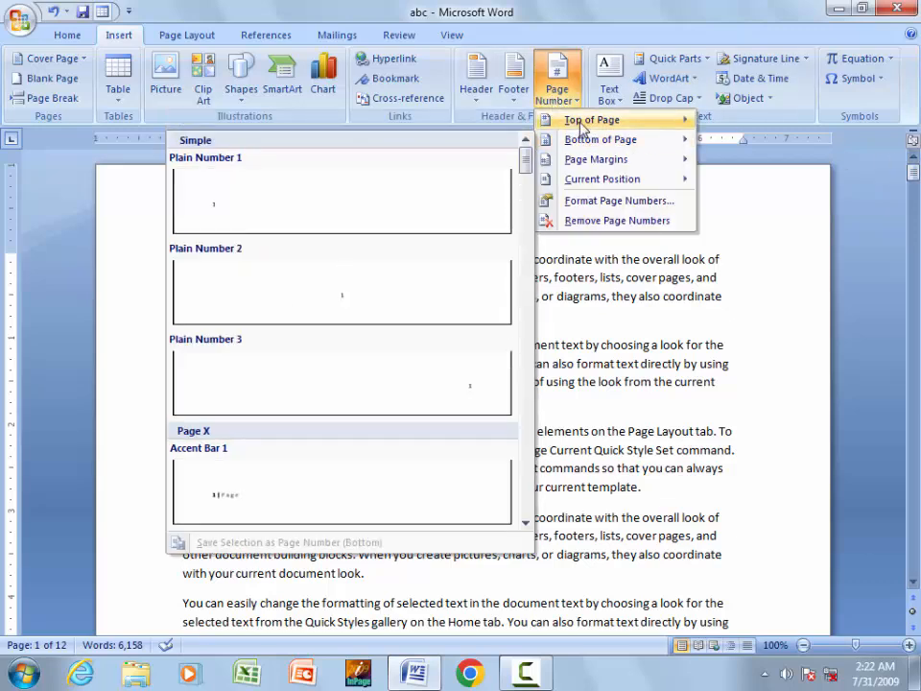
{"action": "mouse_move", "coordinate": [584, 123]}
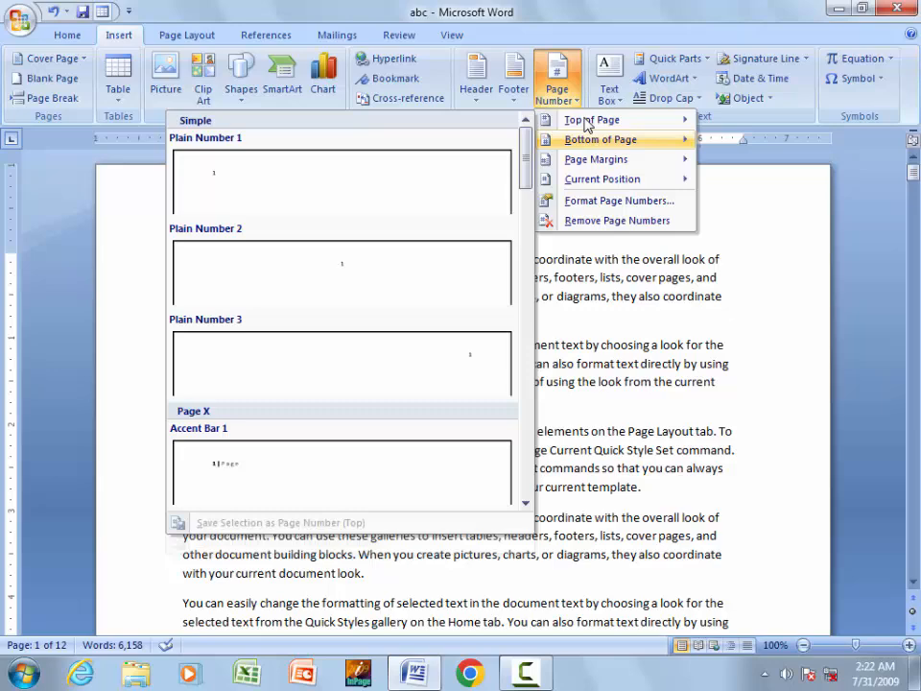
{"action": "left_click", "coordinate": [115, 35]}
{"action": "left_click", "coordinate": [557, 86]}
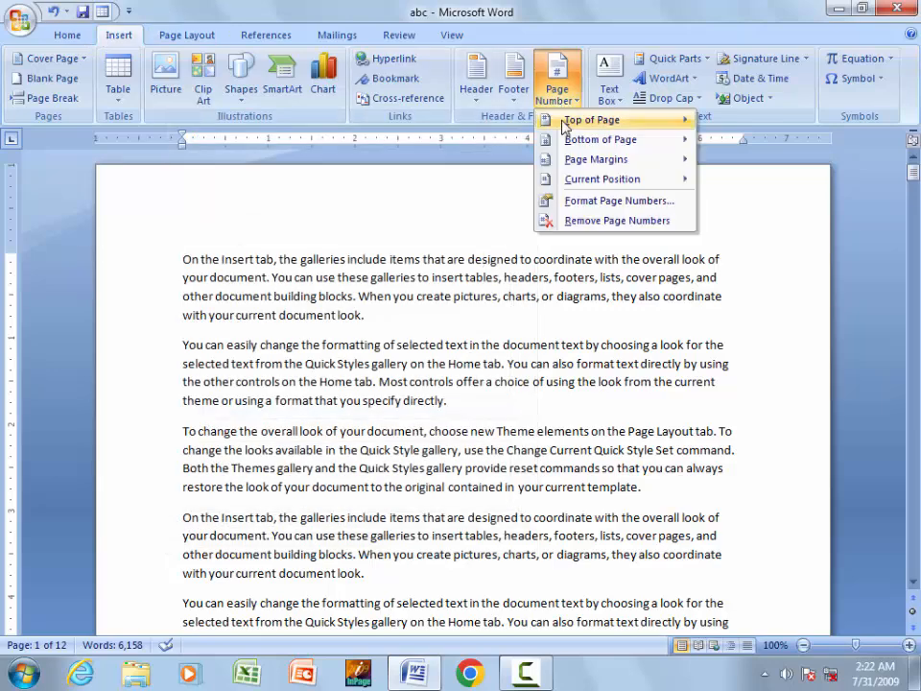
{"action": "mouse_move", "coordinate": [564, 123]}
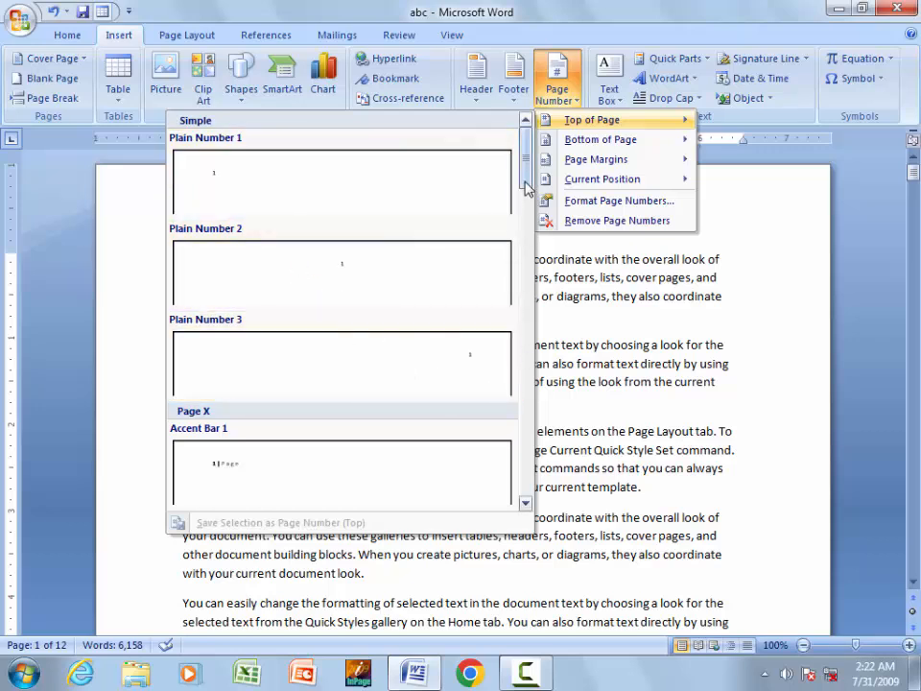
{"action": "left_click_drag", "start_coordinate": [525, 187], "coordinate": [526, 156]}
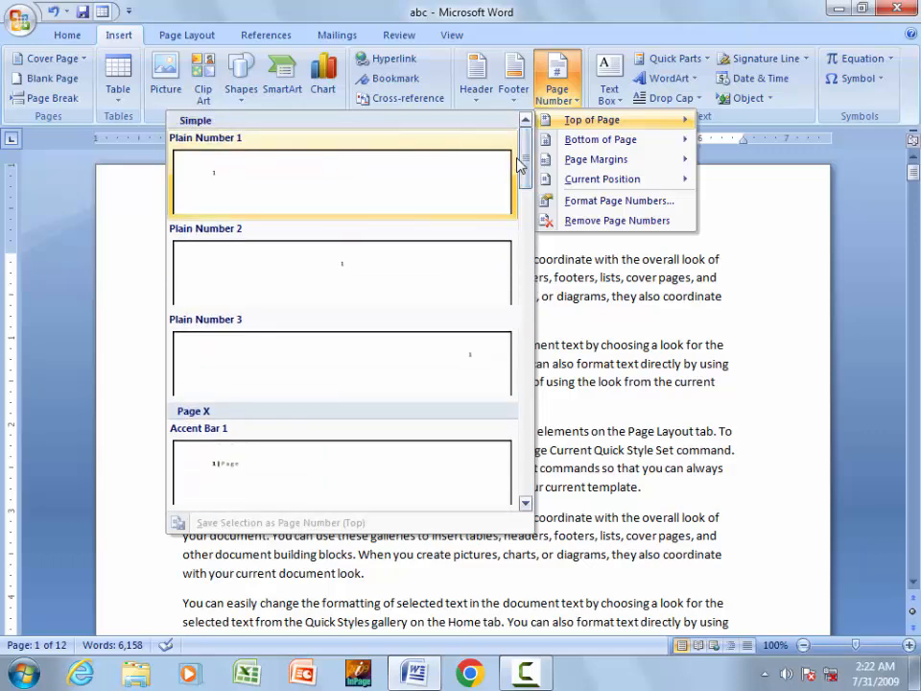
{"action": "mouse_move", "coordinate": [572, 140]}
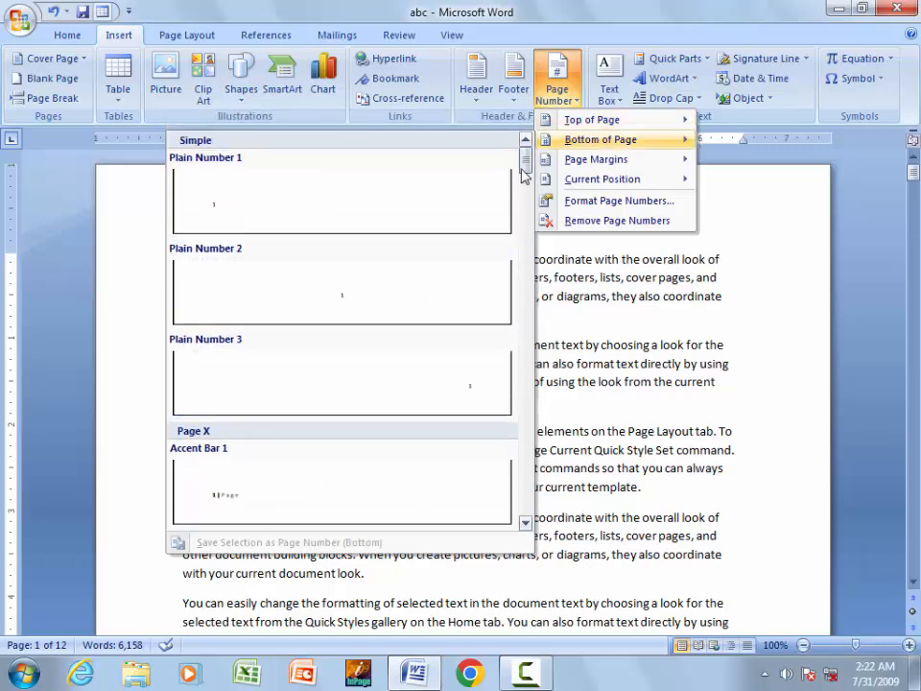
{"action": "mouse_move", "coordinate": [525, 165]}
{"action": "left_mouse_down"}
{"action": "mouse_move", "coordinate": [524, 304]}
{"action": "mouse_move", "coordinate": [524, 158]}
{"action": "left_mouse_up"}
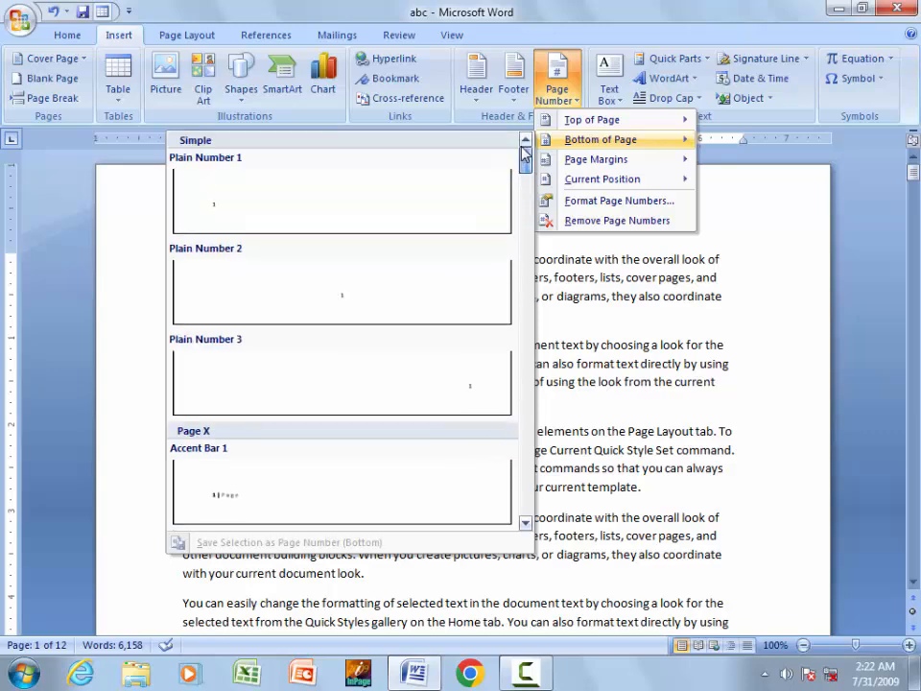
{"action": "left_click", "coordinate": [294, 293]}
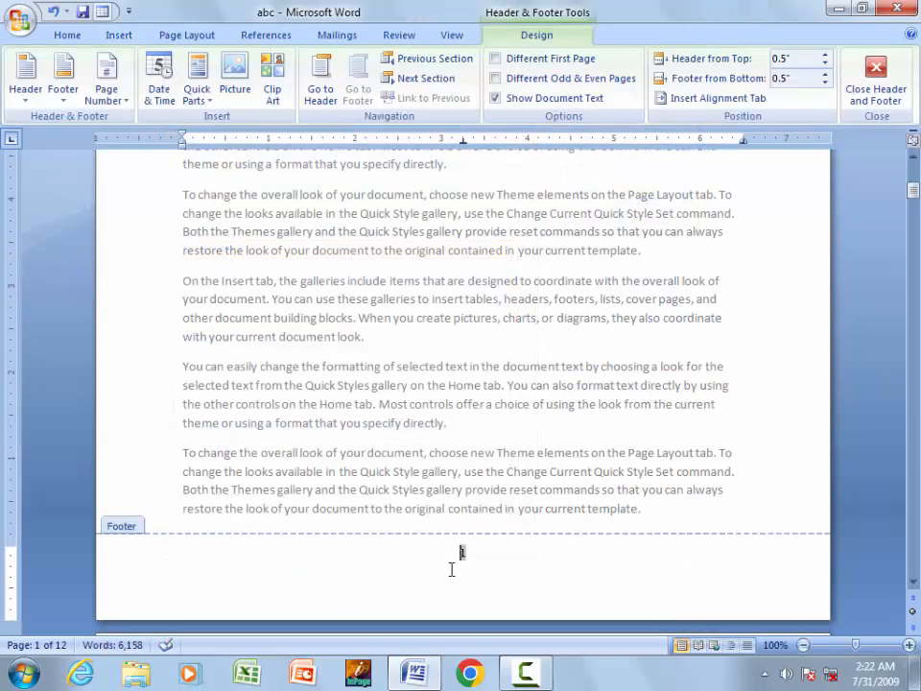
- Grow the footer page number from 11 to 20 point, then return to the body
{"action": "double_click", "coordinate": [521, 419]}
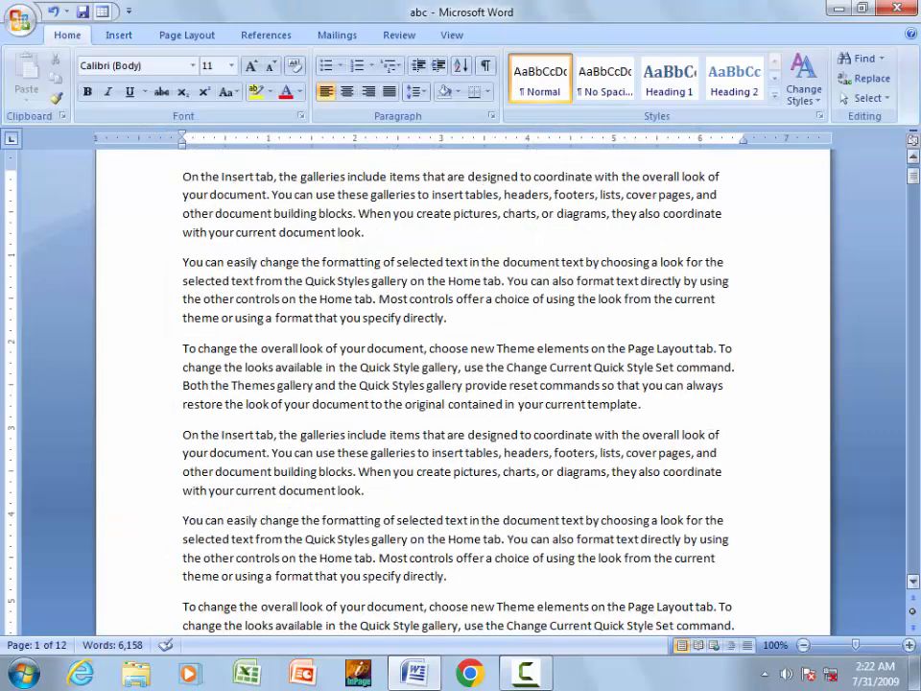
{"action": "mouse_move", "coordinate": [914, 185]}
{"action": "left_mouse_down"}
{"action": "mouse_move", "coordinate": [913, 316]}
{"action": "mouse_move", "coordinate": [915, 170]}
{"action": "mouse_move", "coordinate": [914, 219]}
{"action": "mouse_move", "coordinate": [915, 189]}
{"action": "left_mouse_up"}
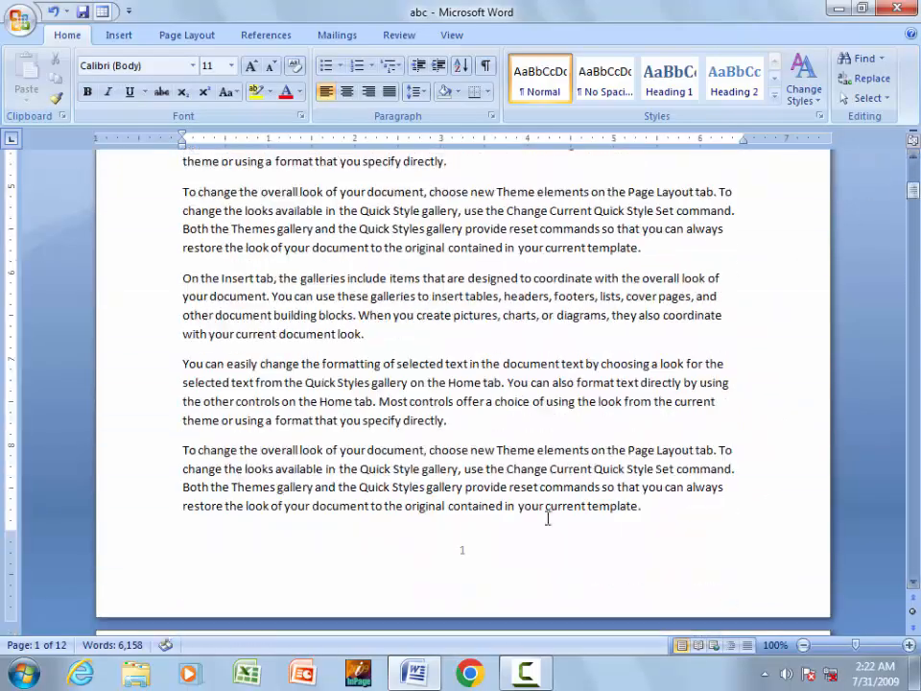
{"action": "double_click", "coordinate": [470, 552]}
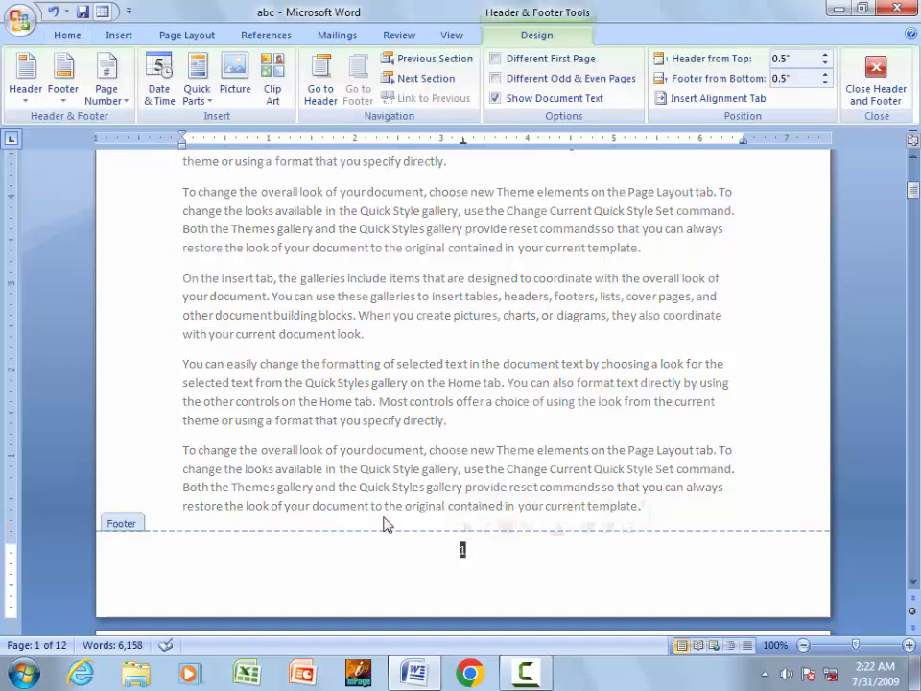
{"action": "left_click", "coordinate": [67, 35]}
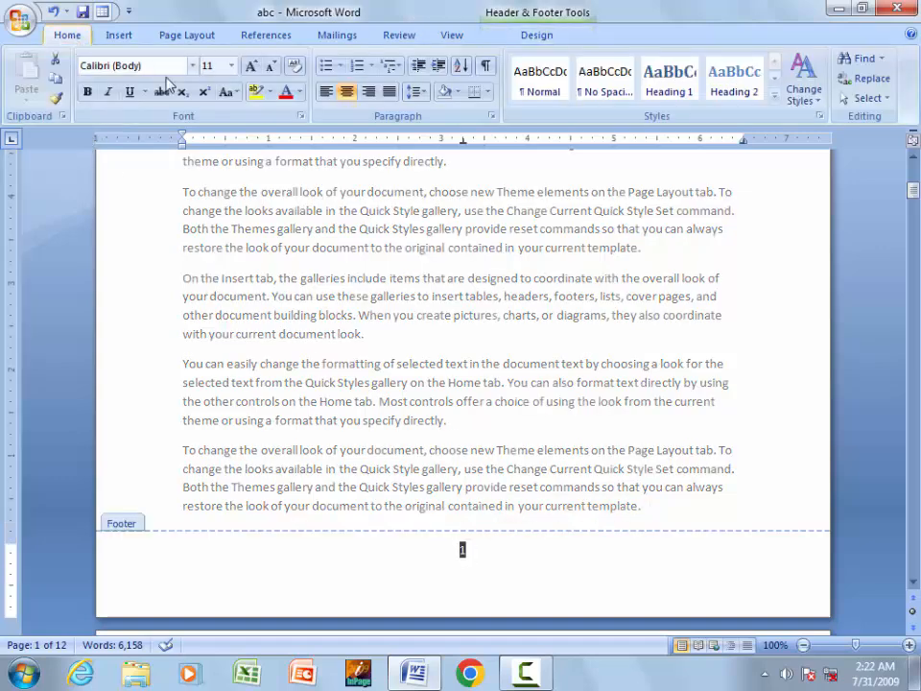
{"action": "left_click", "coordinate": [250, 67]}
{"action": "left_click", "coordinate": [250, 67]}
{"action": "left_click", "coordinate": [250, 67]}
{"action": "left_click", "coordinate": [250, 68]}
{"action": "left_click", "coordinate": [250, 67]}
{"action": "double_click", "coordinate": [503, 291]}
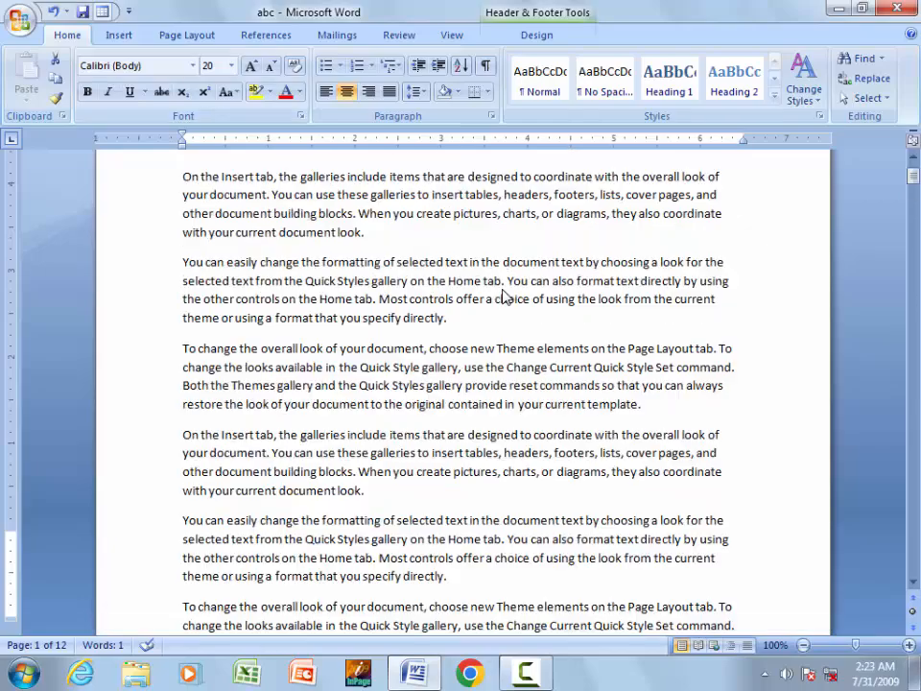
{"action": "left_click_drag", "start_coordinate": [912, 178], "coordinate": [918, 353]}
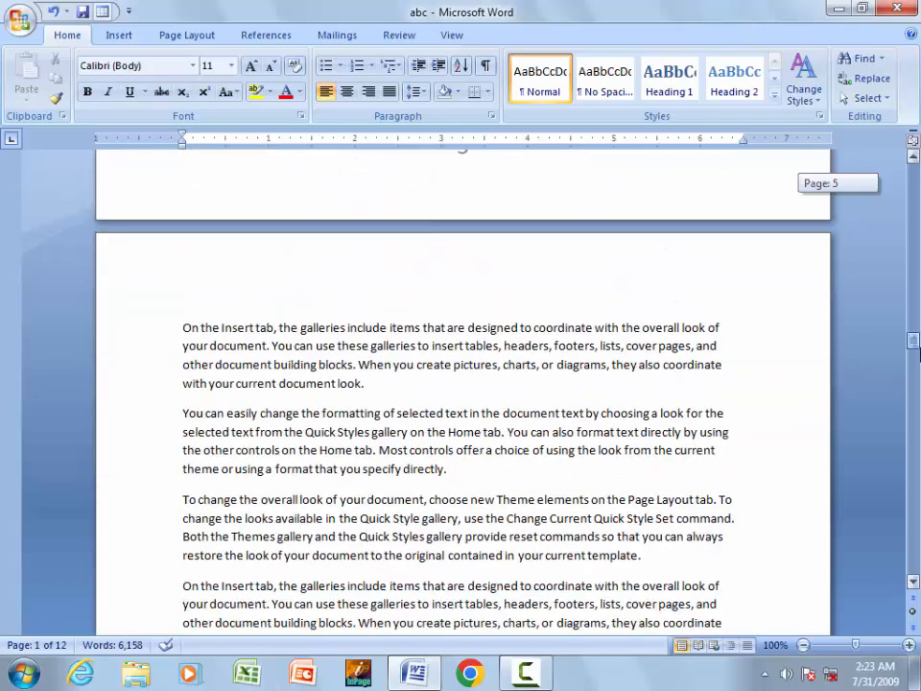
{"action": "scroll", "coordinate": [355, 285], "scroll_direction": "up", "scroll_amount": 5}
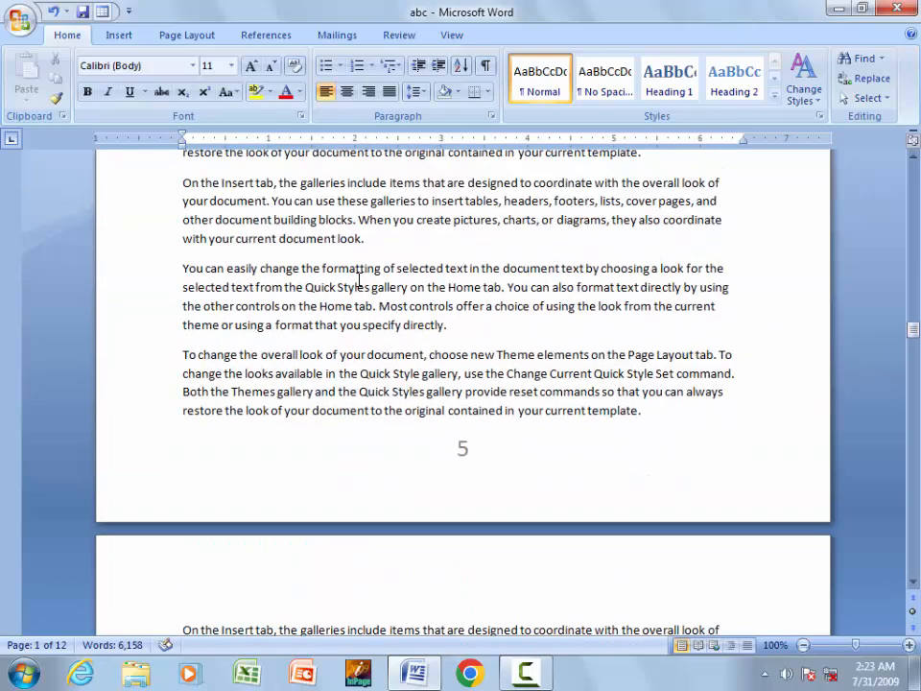
{"action": "scroll", "coordinate": [359, 280], "scroll_direction": "up", "scroll_amount": 2}
{"action": "left_click", "coordinate": [122, 36]}
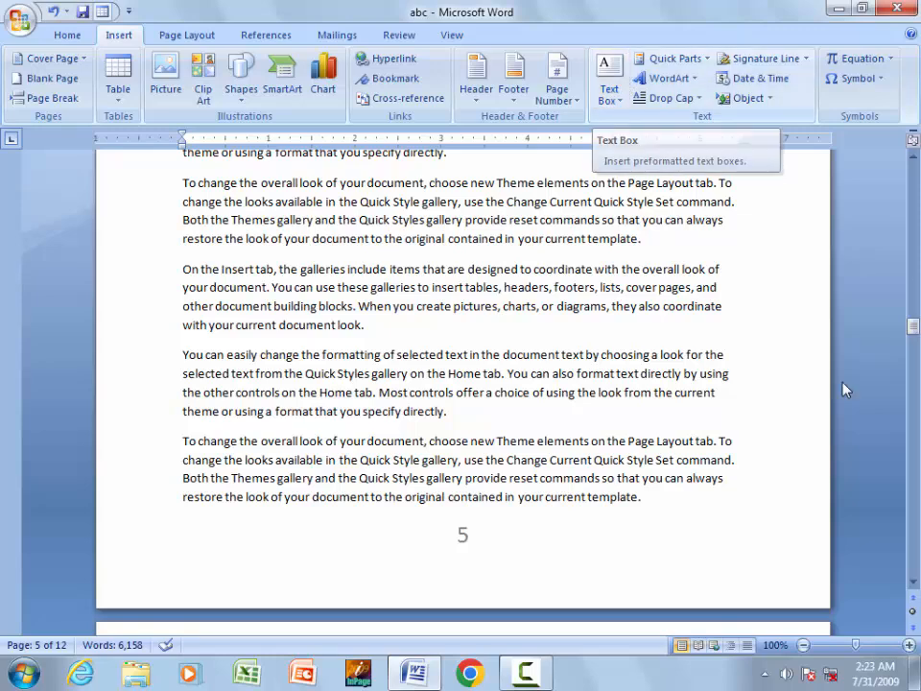
- Delete all the body text and remove the page numbers
{"action": "key", "text": "ctrl+a"}
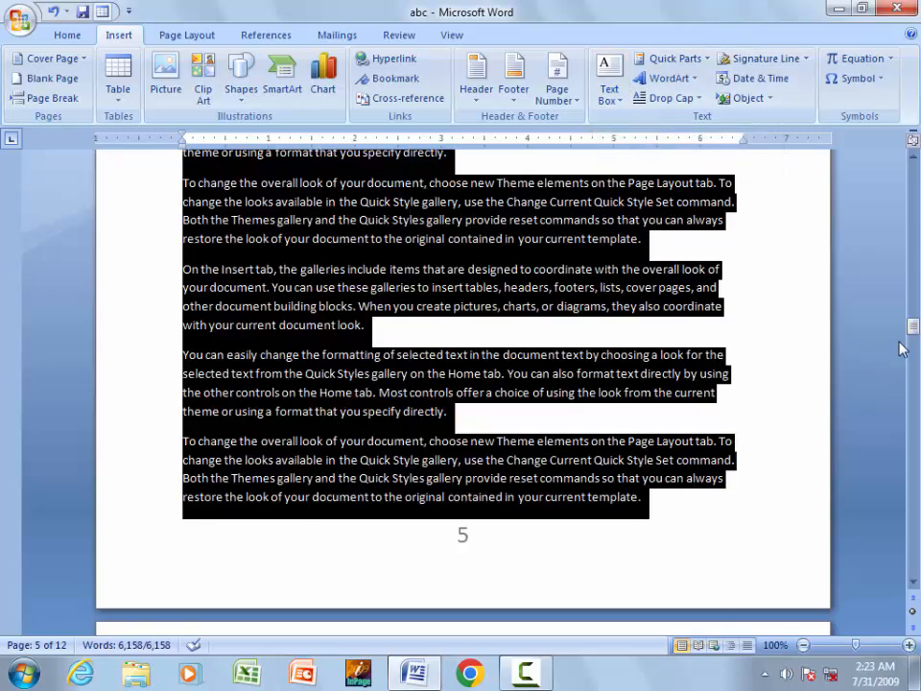
{"action": "key", "text": "Delete"}
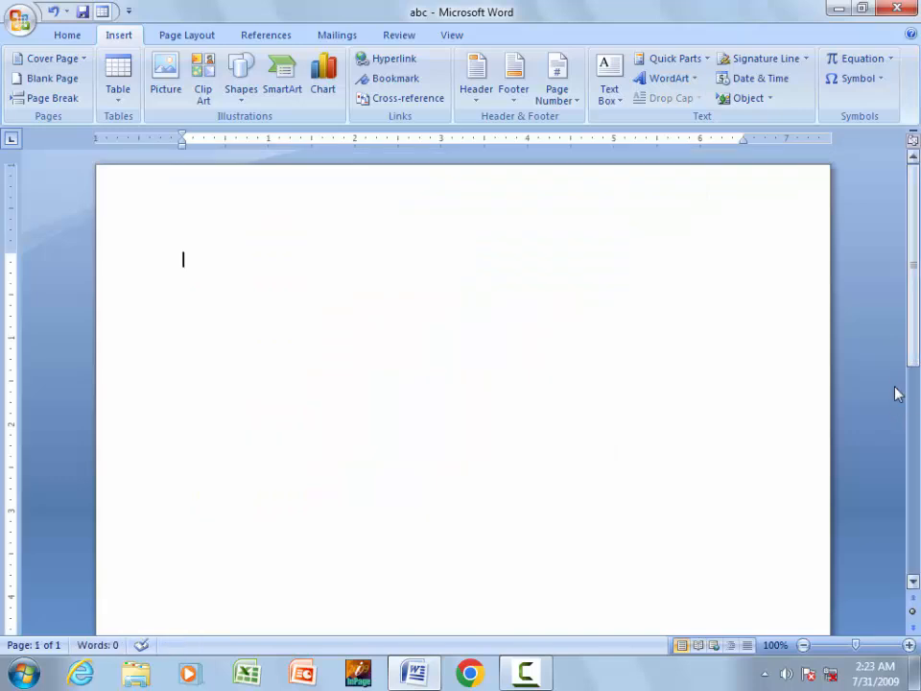
{"action": "scroll", "coordinate": [902, 383], "scroll_direction": "down", "scroll_amount": 5}
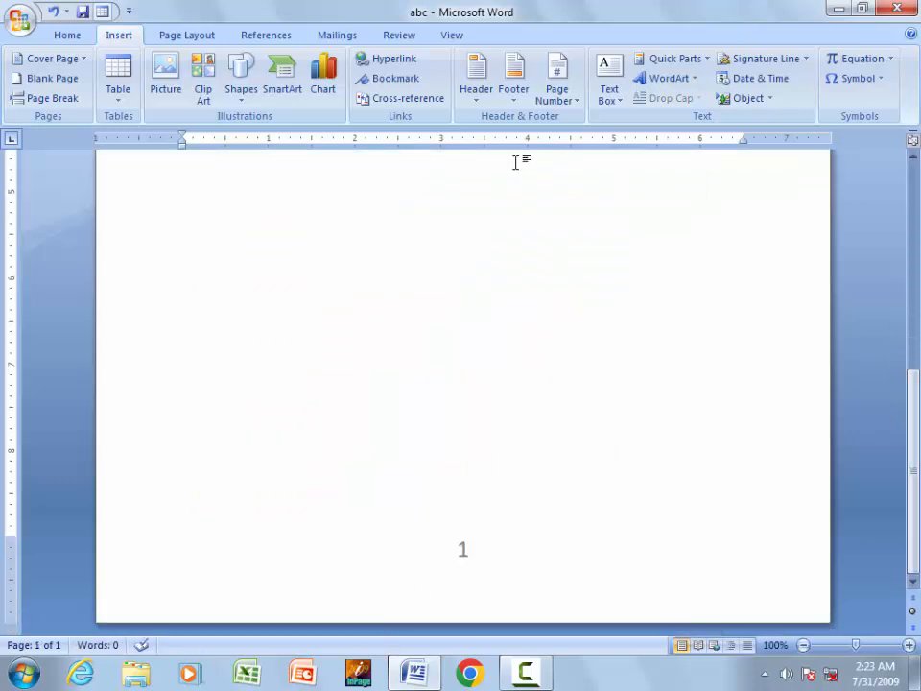
{"action": "left_click", "coordinate": [556, 88]}
{"action": "left_click", "coordinate": [569, 221]}
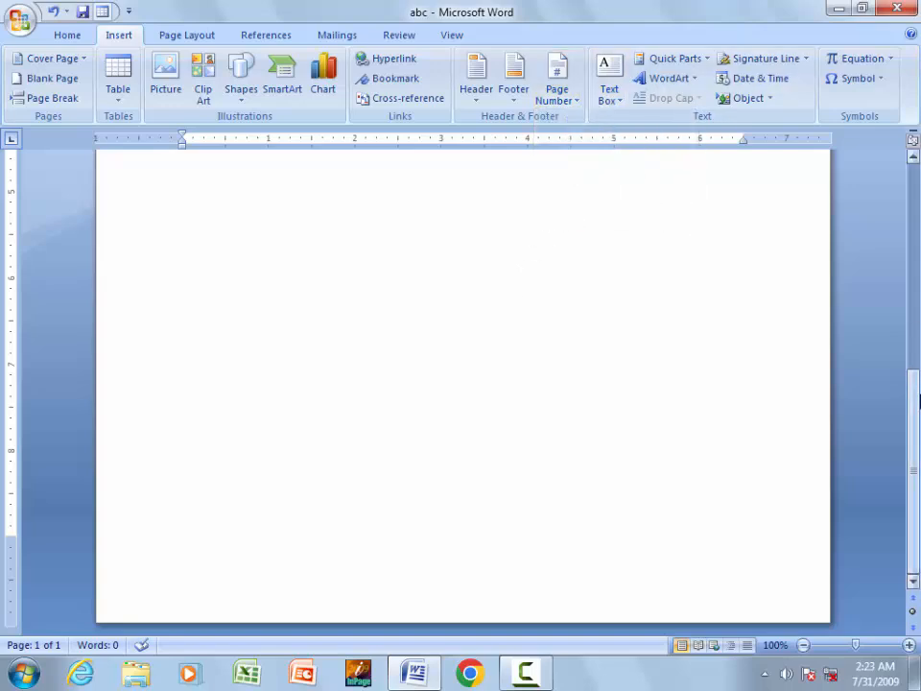
{"action": "scroll", "coordinate": [916, 398], "scroll_direction": "up", "scroll_amount": 5}
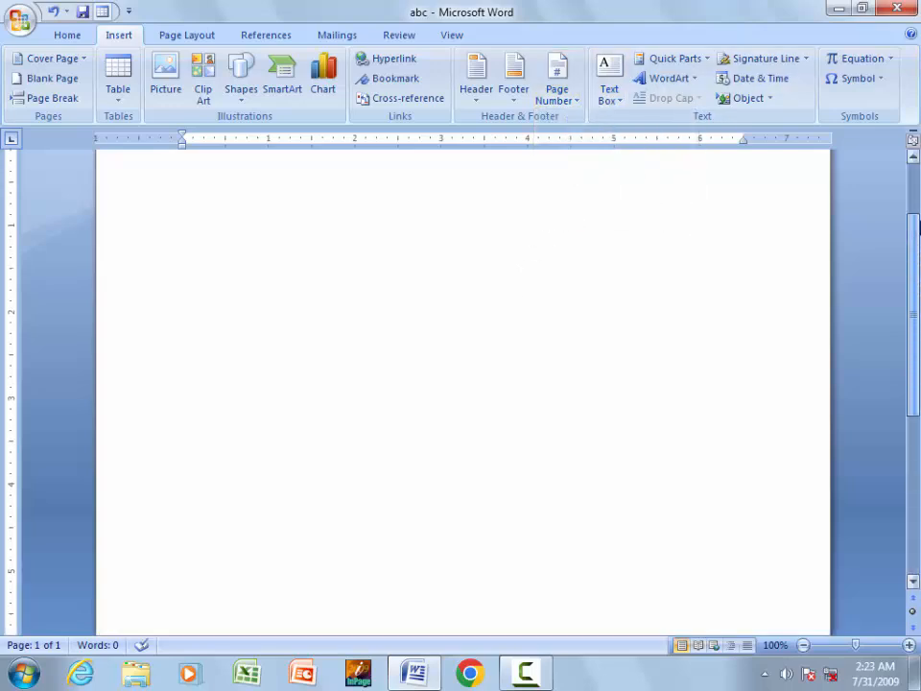
- Insert an Alphabet Quote text box on the empty page
{"action": "left_click", "coordinate": [604, 94]}
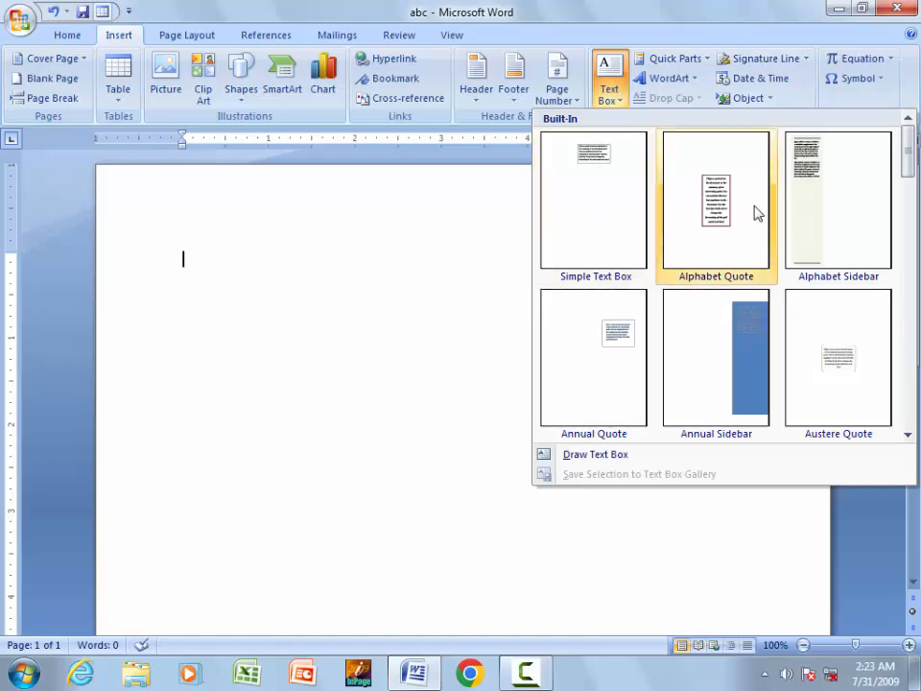
{"action": "mouse_move", "coordinate": [907, 170]}
{"action": "left_mouse_down"}
{"action": "mouse_move", "coordinate": [912, 398]}
{"action": "mouse_move", "coordinate": [907, 149]}
{"action": "left_mouse_up"}
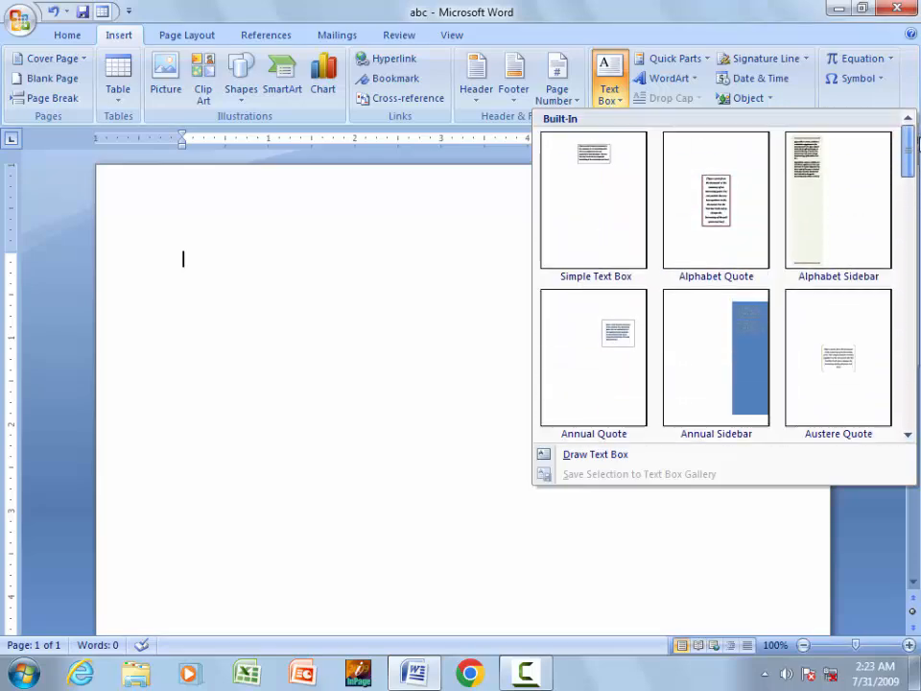
{"action": "left_click", "coordinate": [717, 197]}
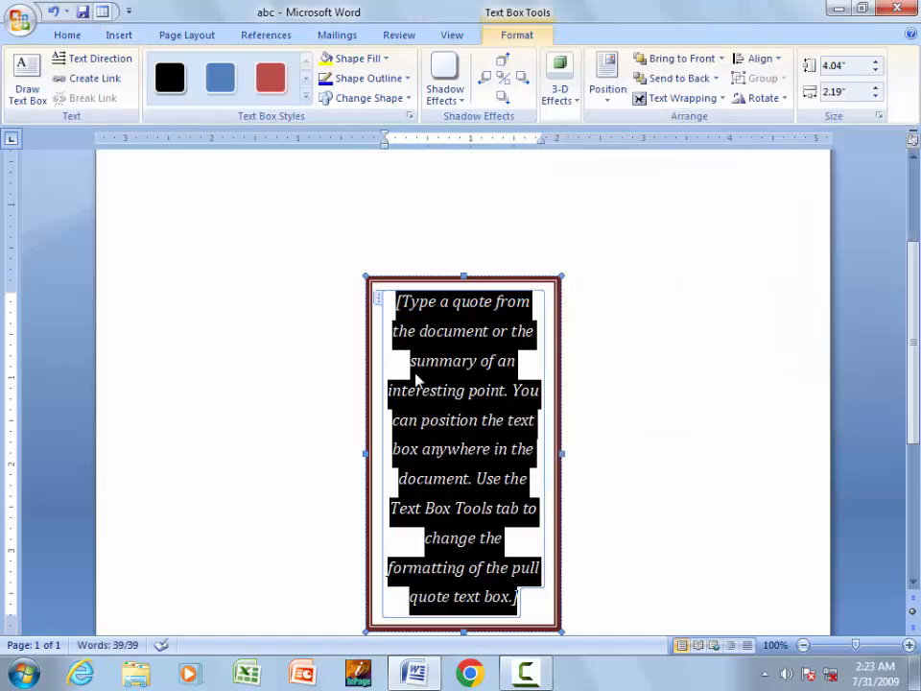
- Widen the quote box, overwrite its text, move it up, then delete it
{"action": "left_click_drag", "start_coordinate": [363, 451], "coordinate": [261, 457]}
{"action": "left_click_drag", "start_coordinate": [558, 380], "coordinate": [597, 380]}
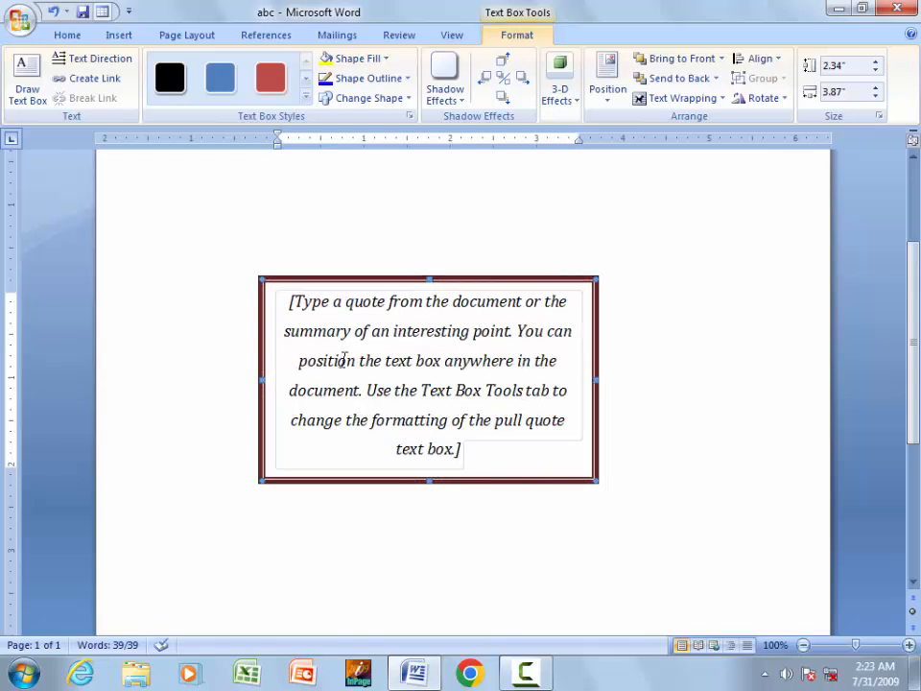
{"action": "left_click", "coordinate": [286, 358]}
{"action": "type", "text": "jfgjhgjhjhfjhffj"}
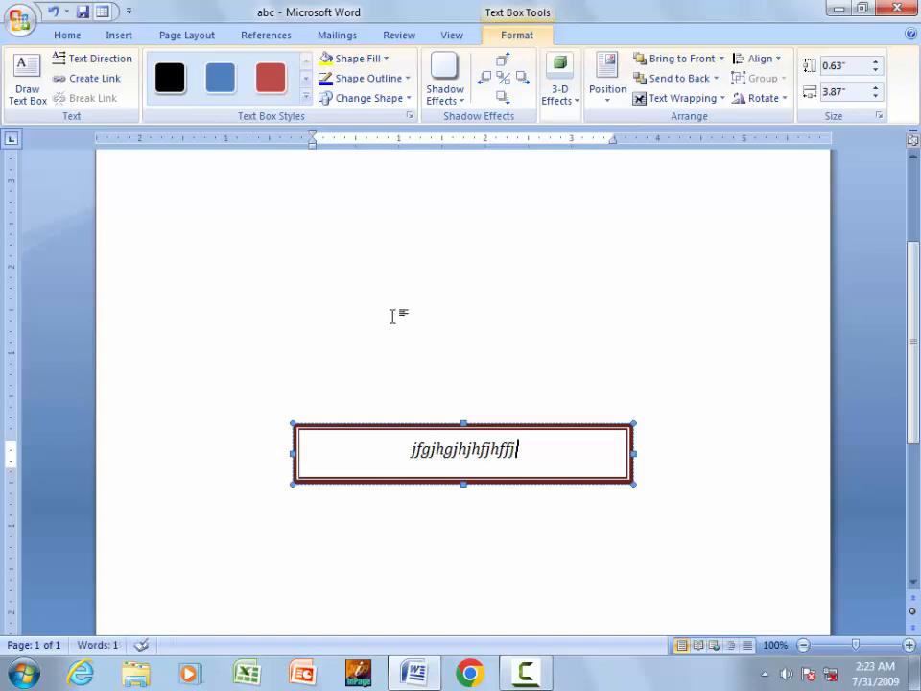
{"action": "left_click_drag", "start_coordinate": [429, 428], "coordinate": [431, 200]}
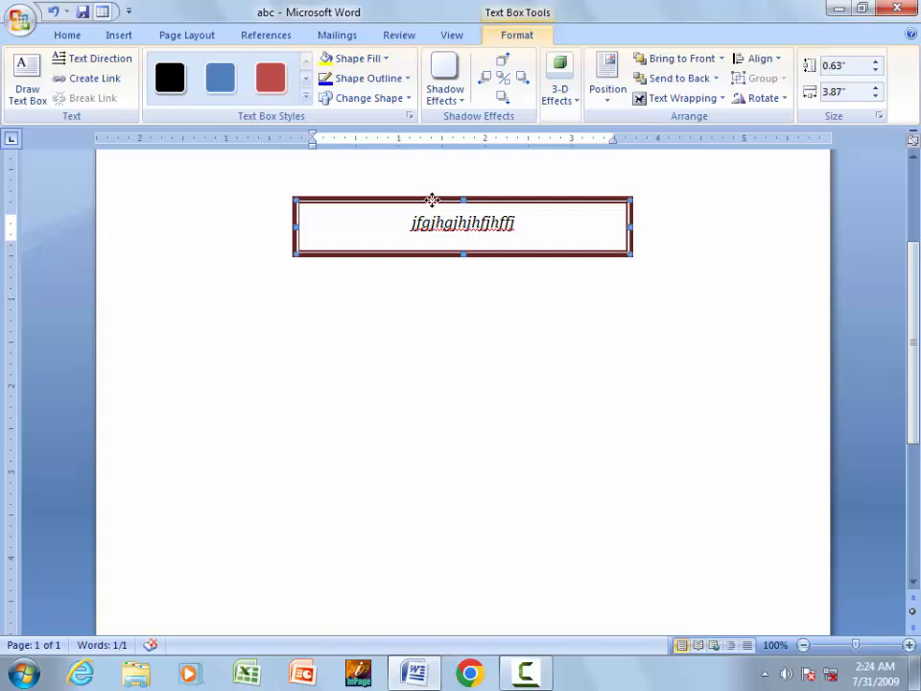
{"action": "key", "text": "Delete"}
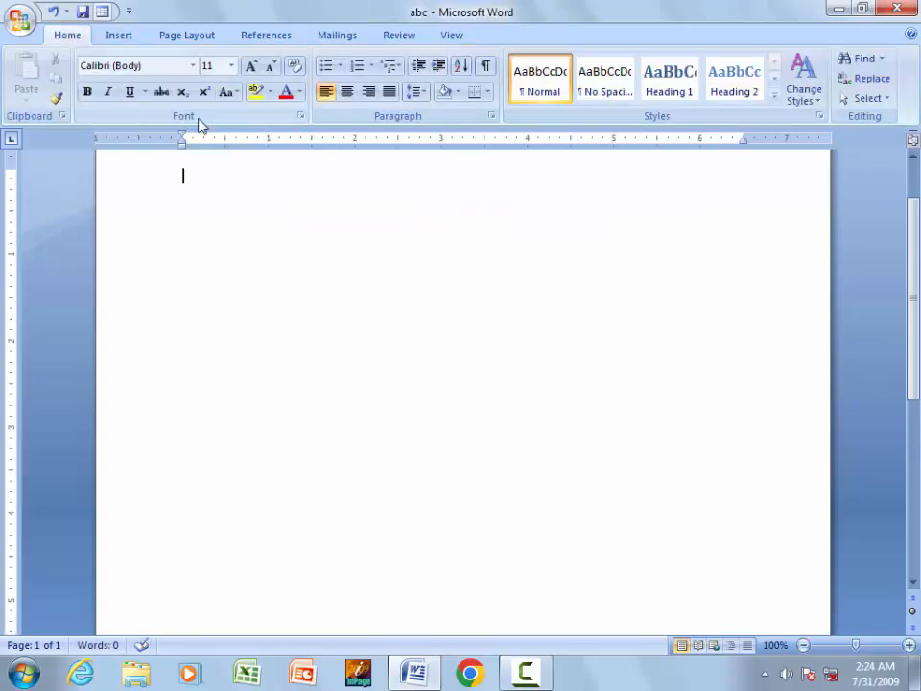
- Close the Text Box gallery unused and open the WordArt gallery on Insert
{"action": "left_click", "coordinate": [119, 40]}
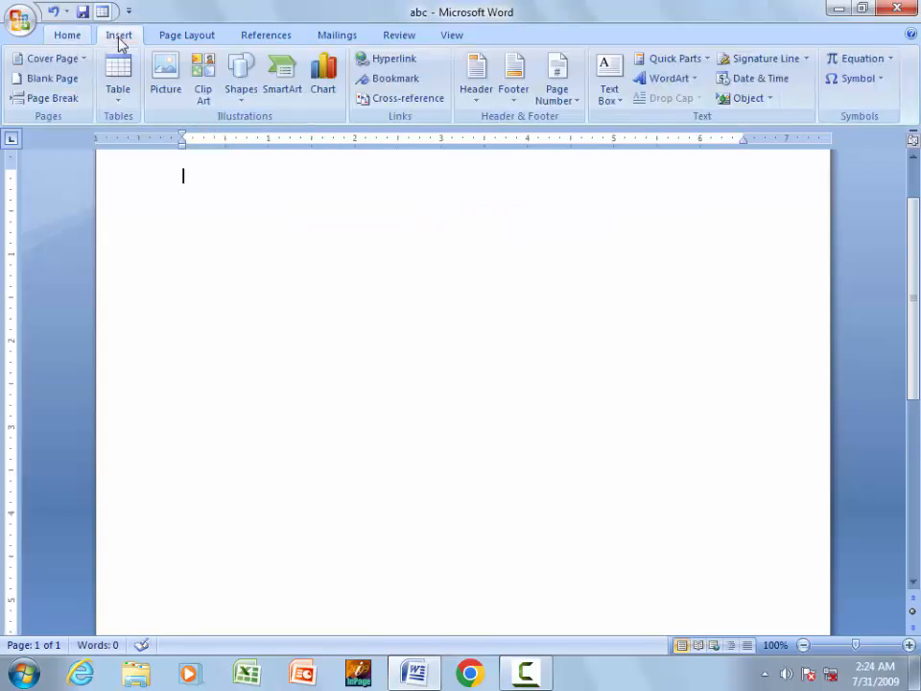
{"action": "left_click", "coordinate": [611, 88]}
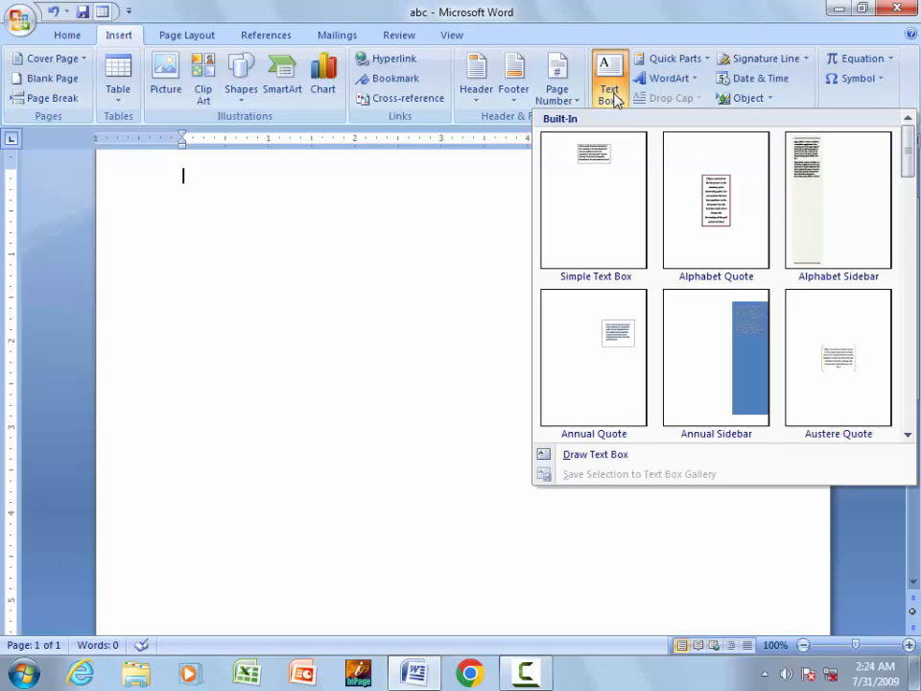
{"action": "left_click", "coordinate": [368, 271]}
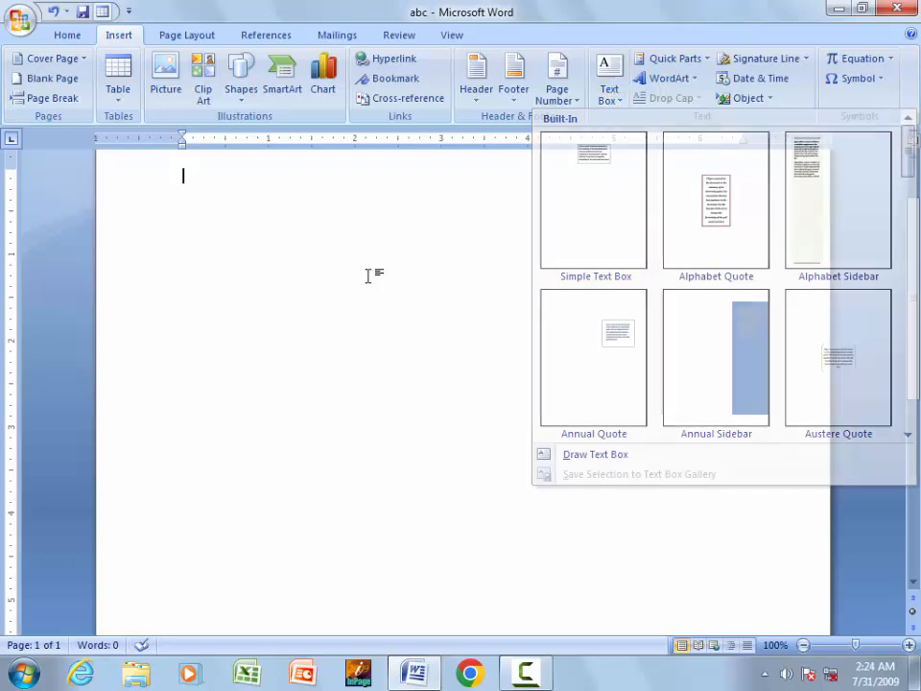
{"action": "scroll", "coordinate": [682, 280], "scroll_direction": "up", "scroll_amount": 2}
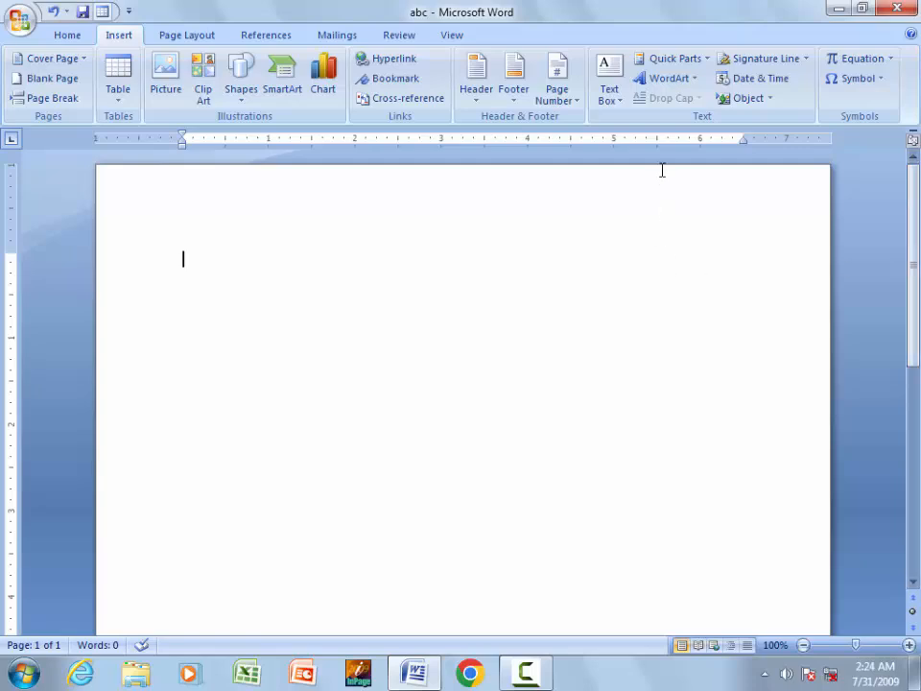
{"action": "left_click", "coordinate": [669, 78]}
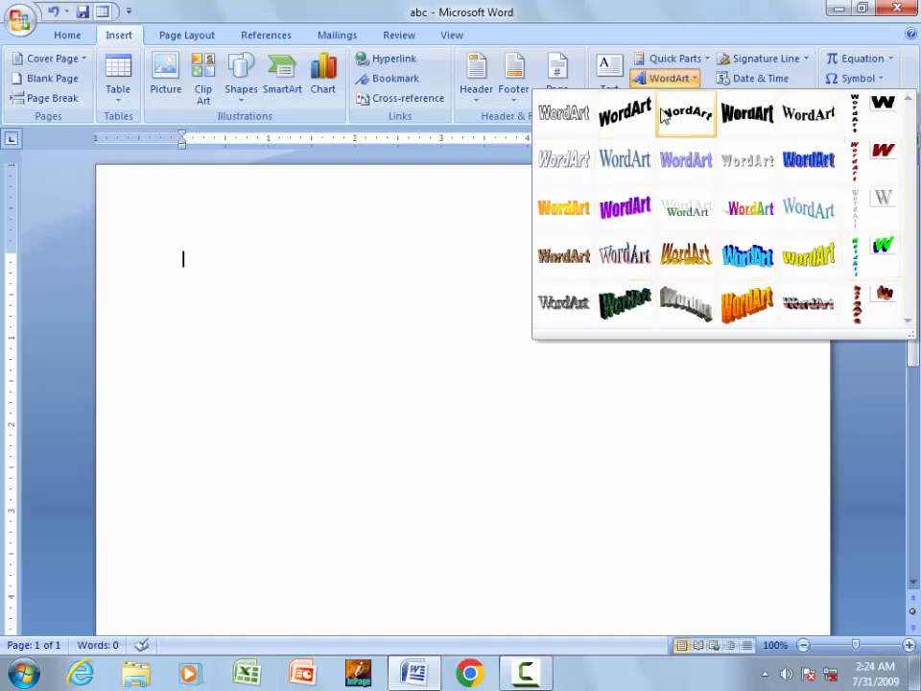
- Insert a purple-style WordArt containing a typed person's name
{"action": "left_click", "coordinate": [620, 217]}
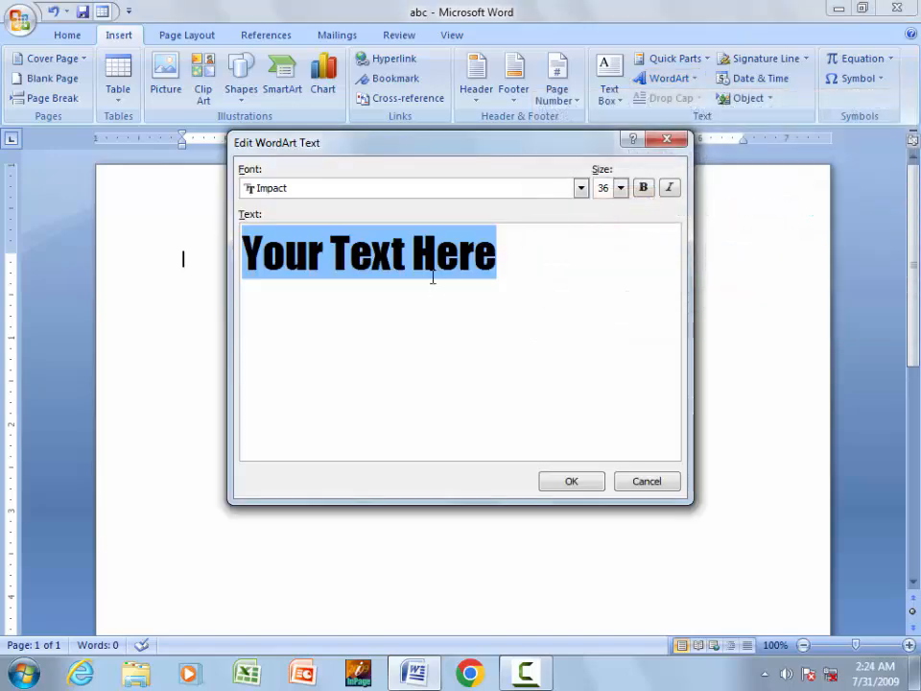
{"action": "type", "text": "muha"}
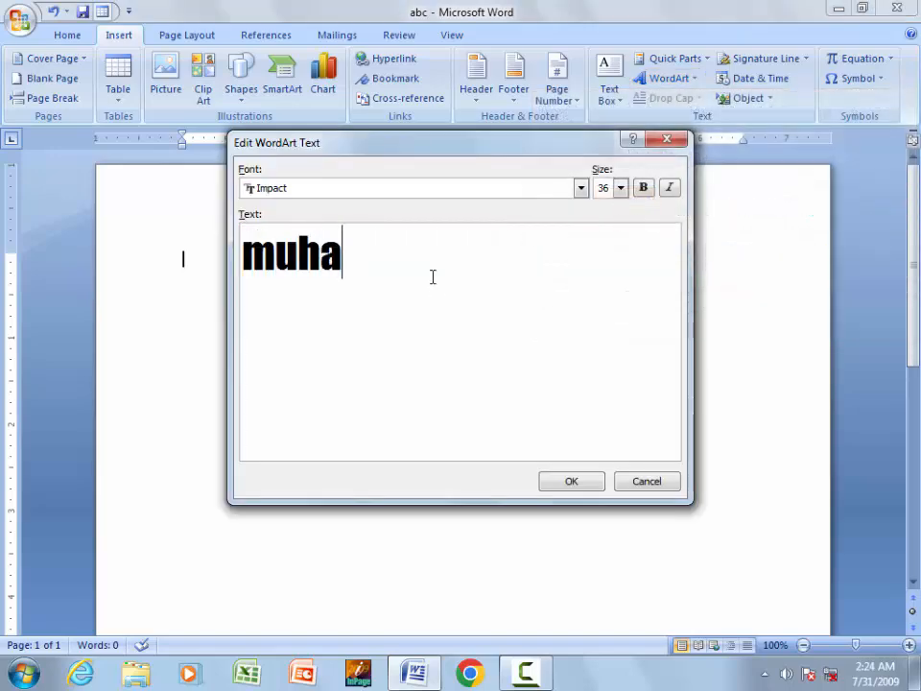
{"action": "type", "text": "mmad"}
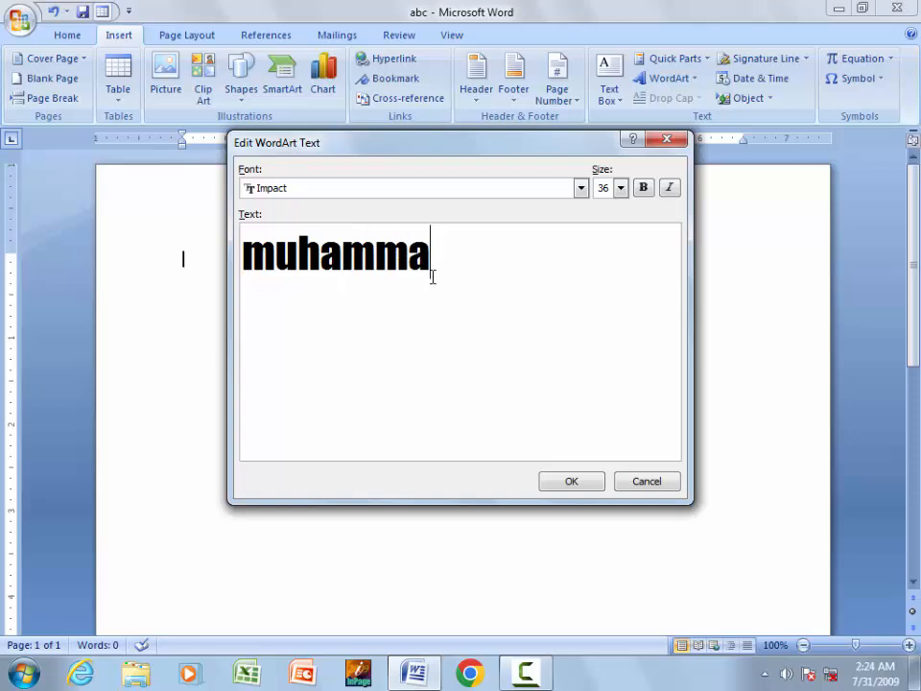
{"action": "left_click", "coordinate": [584, 488]}
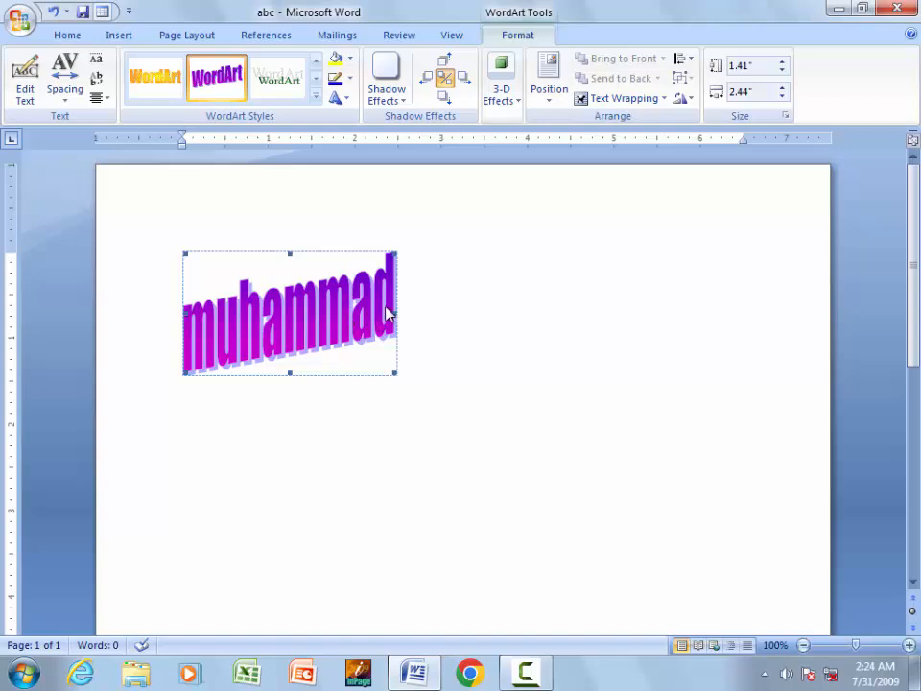
- Resize the WordArt to about 5.99 by 2.48 inches and align it left
{"action": "left_click_drag", "start_coordinate": [395, 315], "coordinate": [702, 325]}
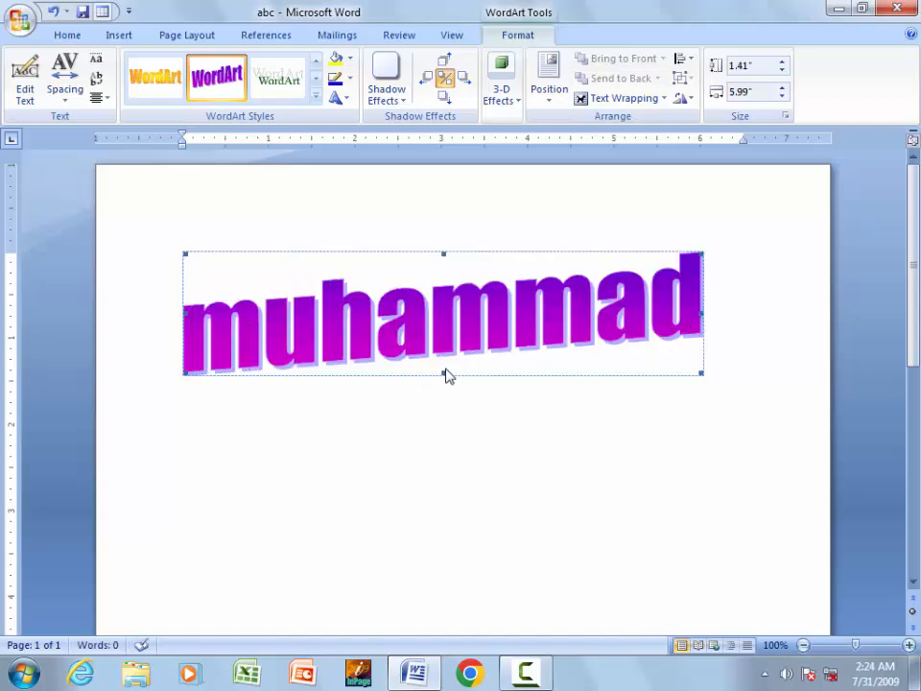
{"action": "left_click_drag", "start_coordinate": [444, 373], "coordinate": [440, 467]}
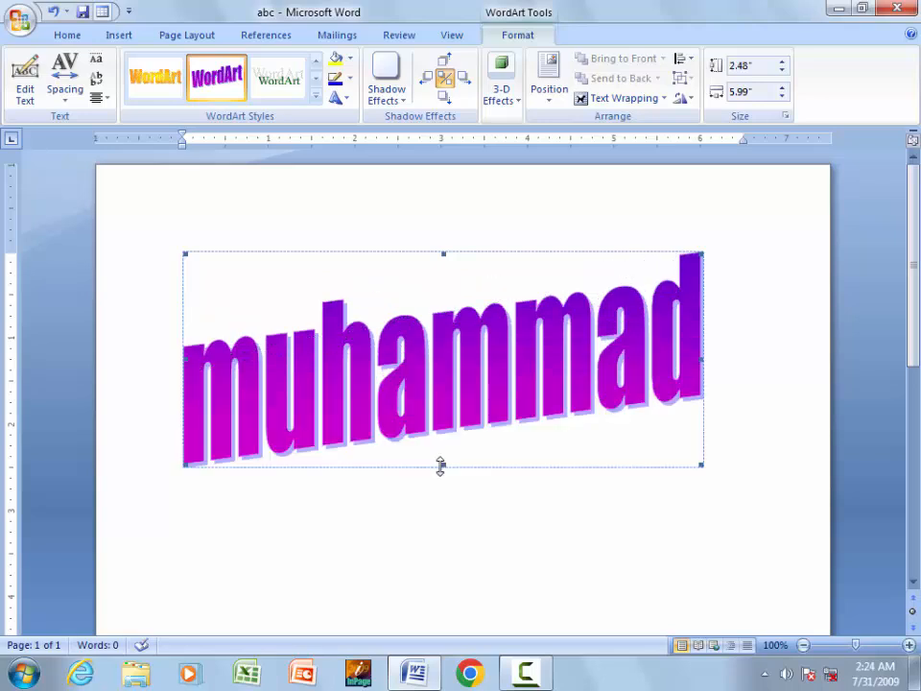
{"action": "left_click", "coordinate": [66, 36]}
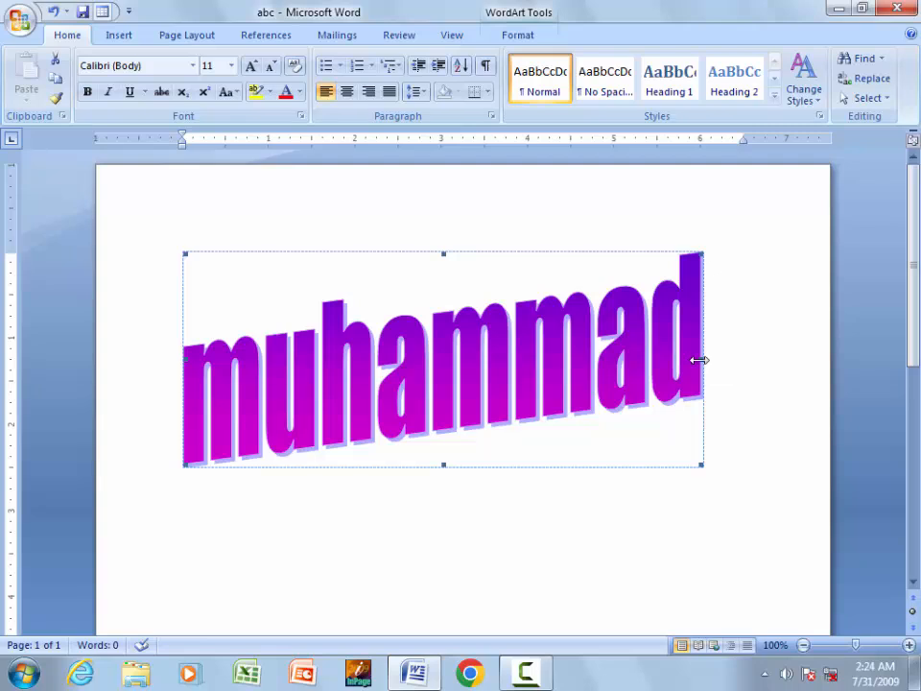
{"action": "left_click_drag", "start_coordinate": [698, 359], "coordinate": [526, 360]}
{"action": "left_click", "coordinate": [368, 94]}
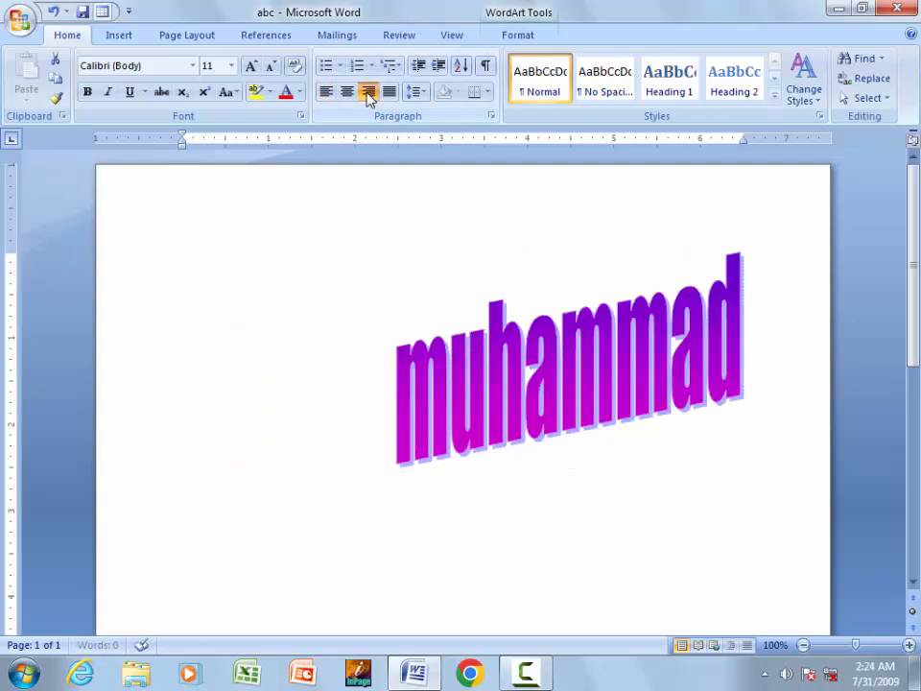
{"action": "left_click", "coordinate": [347, 93]}
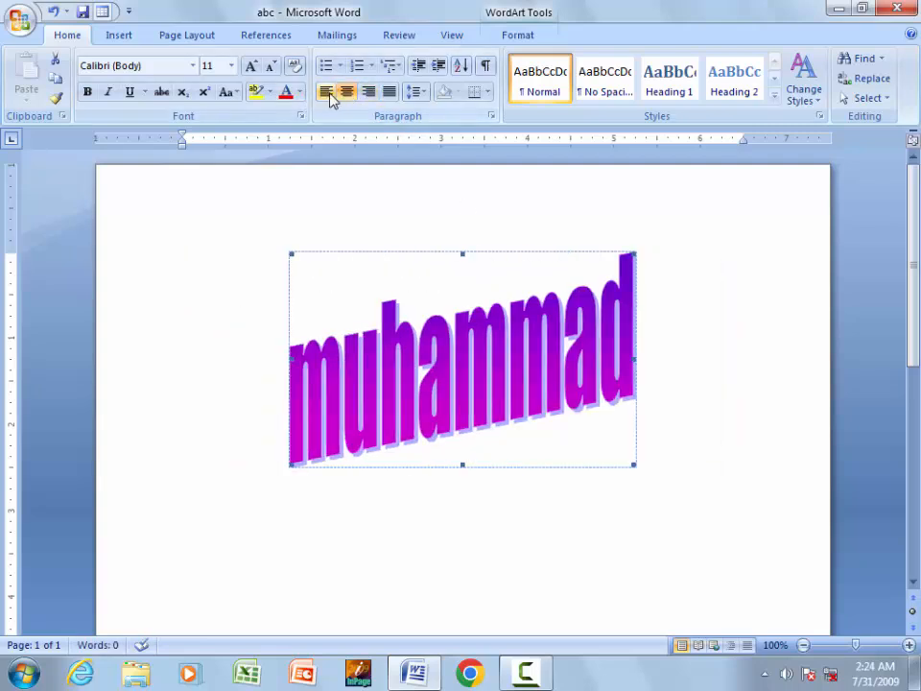
{"action": "left_click", "coordinate": [327, 93]}
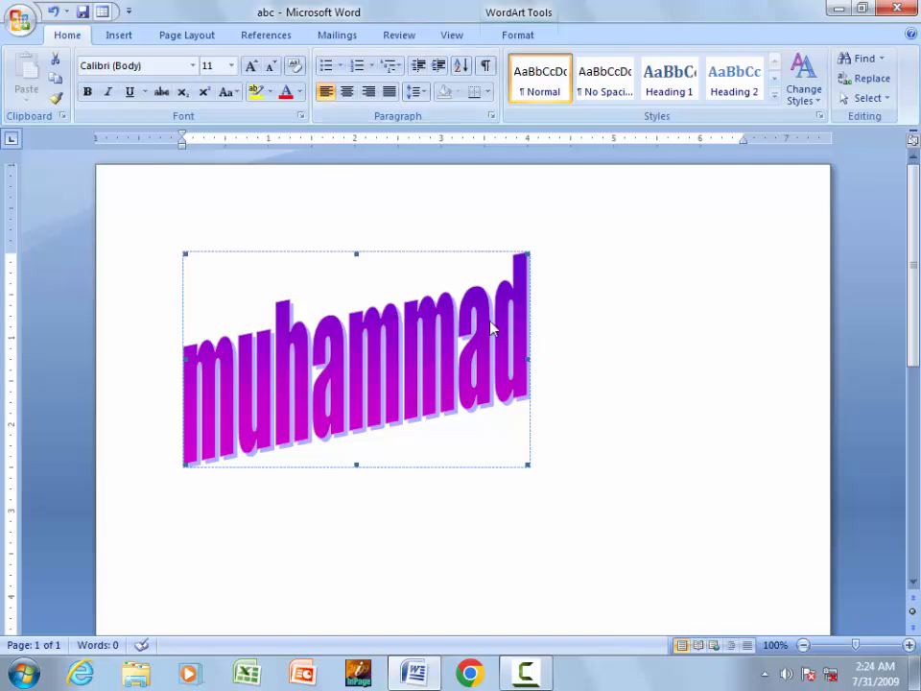
- Delete the purple WordArt and insert an arched WordArt reading 'the name of school'
{"action": "key", "text": "Delete"}
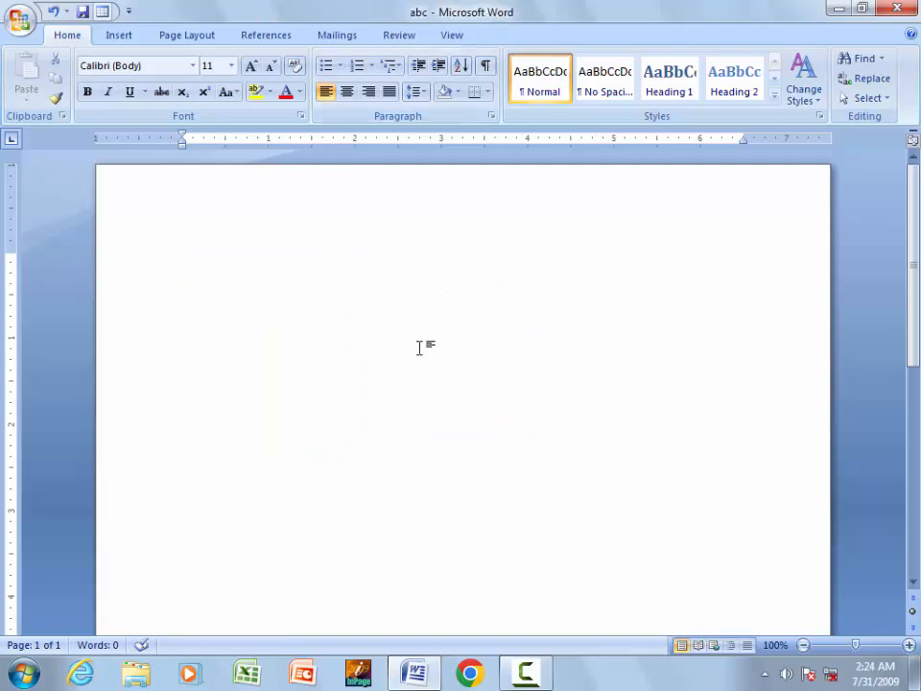
{"action": "left_click", "coordinate": [115, 35]}
{"action": "left_click", "coordinate": [697, 81]}
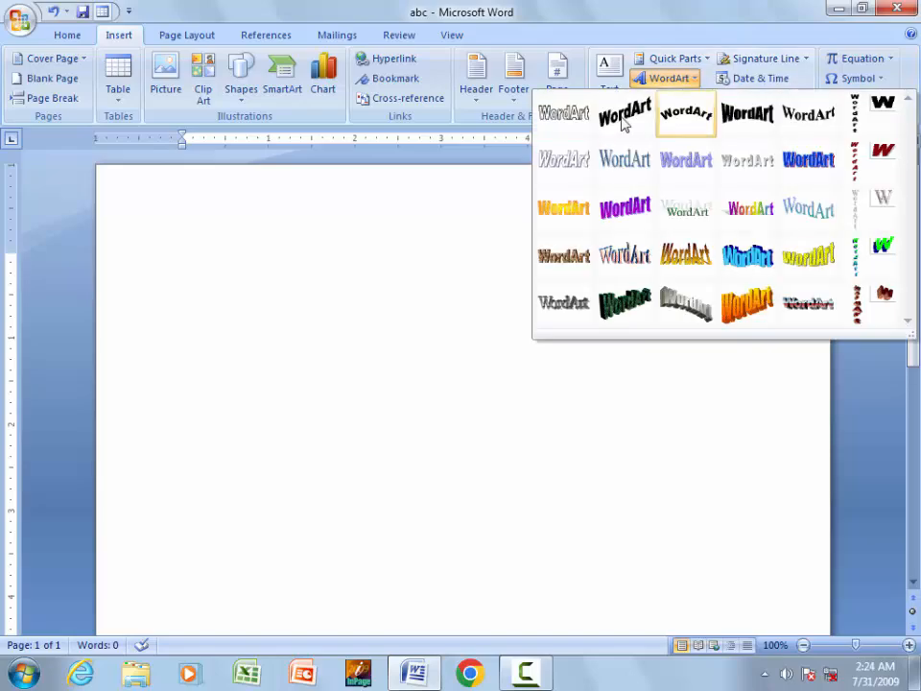
{"action": "left_click", "coordinate": [692, 134]}
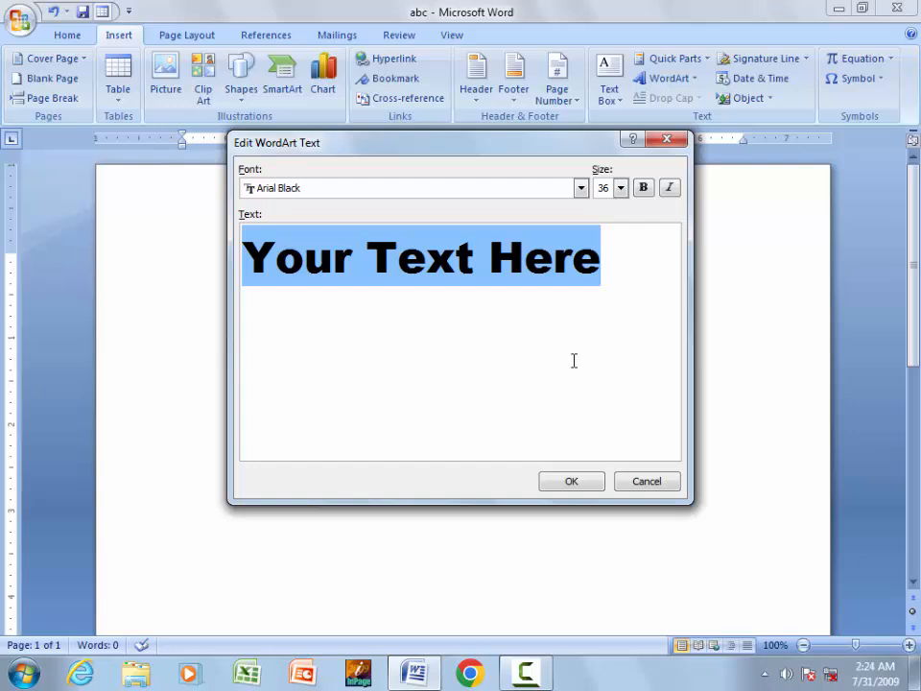
{"action": "type", "text": "th"}
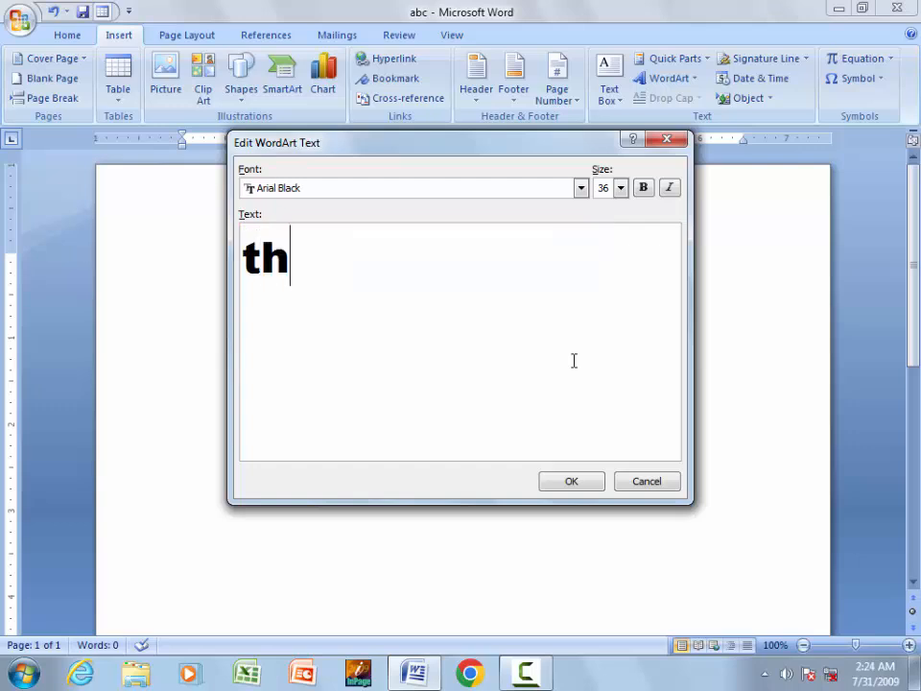
{"action": "type", "text": "e name"}
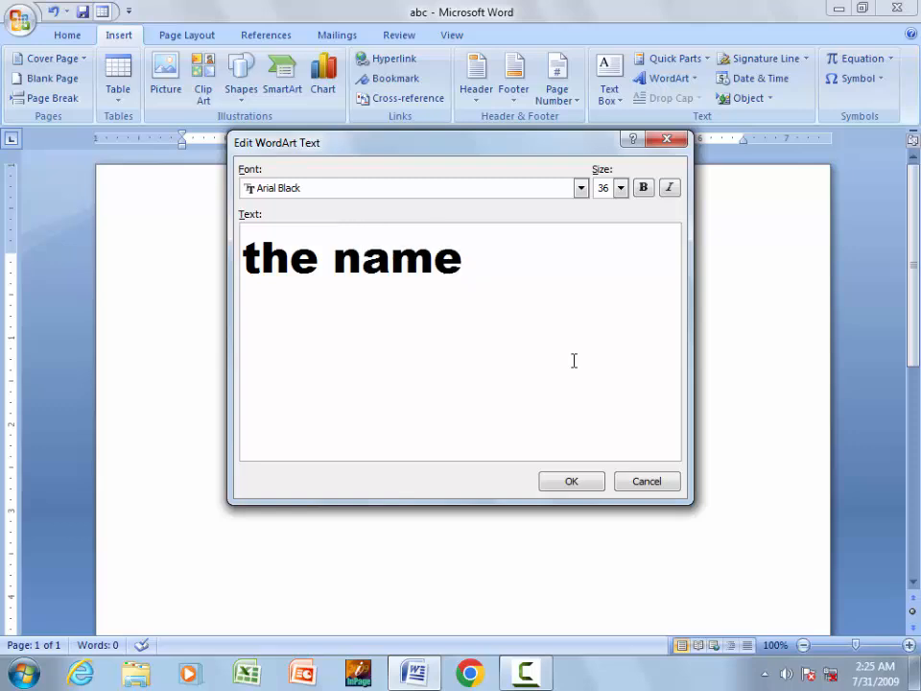
{"action": "type", "text": " of school"}
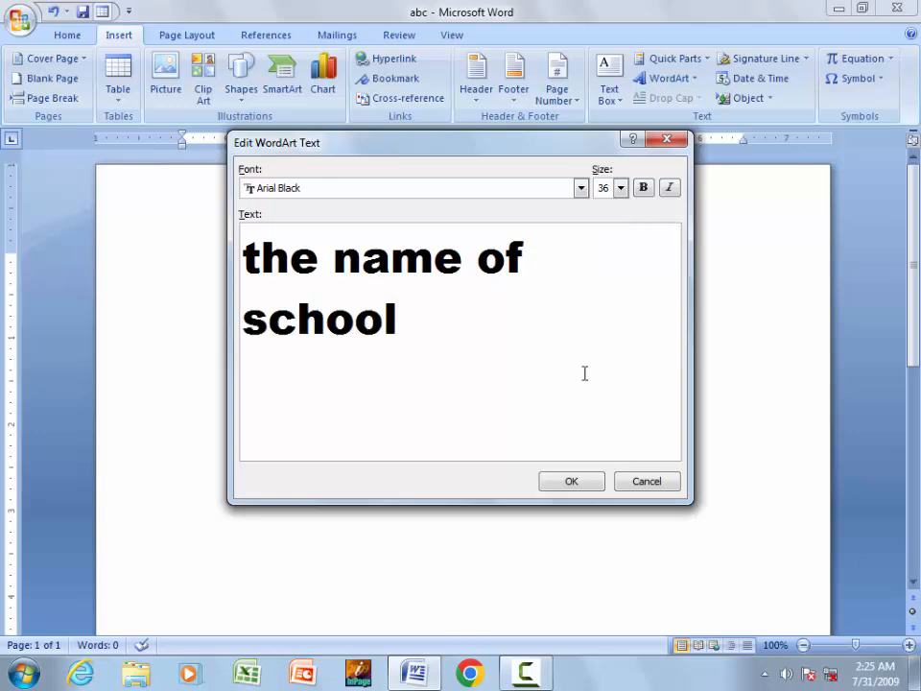
{"action": "left_click", "coordinate": [574, 483]}
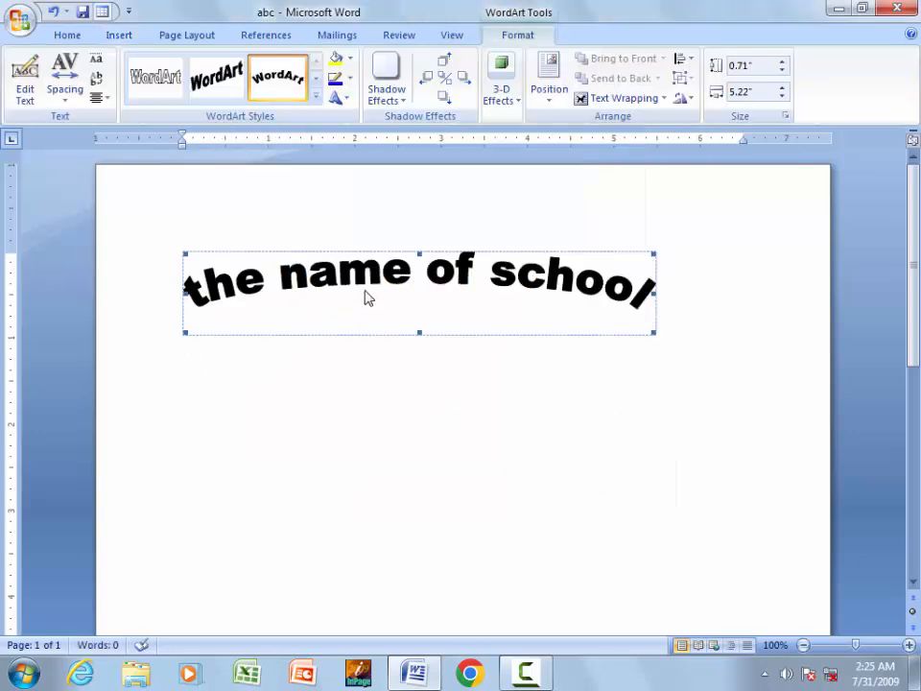
- Resize the arched WordArt to about 5.98 wide and 3.2 inches tall, then delete it
{"action": "left_click_drag", "start_coordinate": [658, 296], "coordinate": [783, 298]}
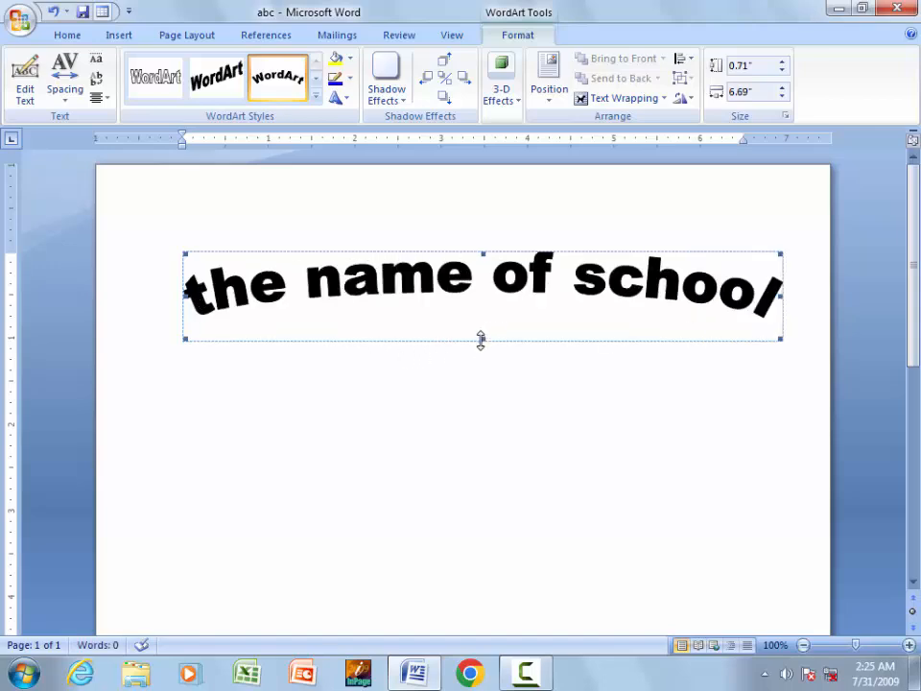
{"action": "left_click_drag", "start_coordinate": [471, 441], "coordinate": [477, 556]}
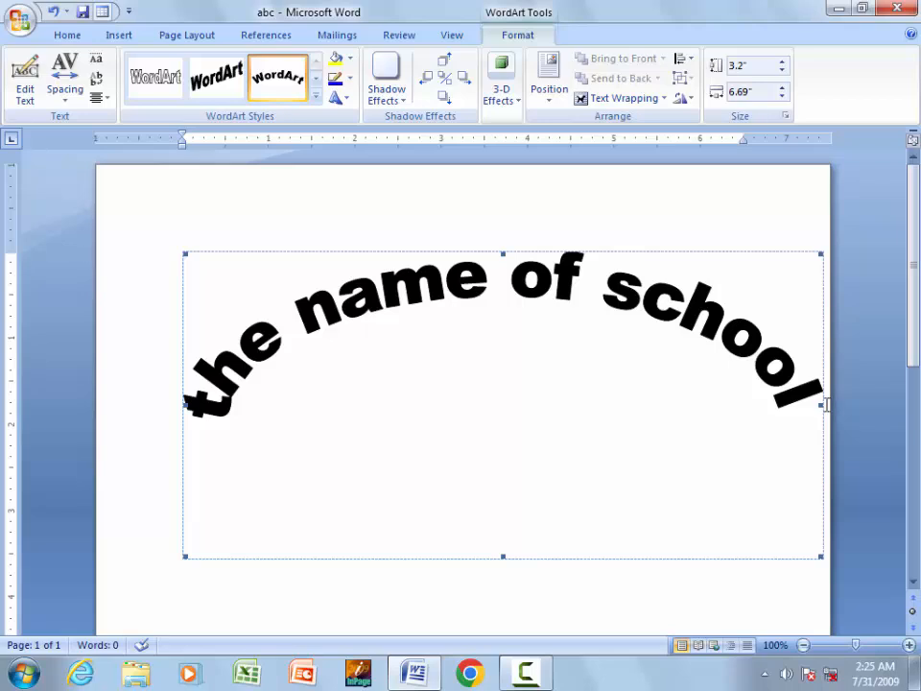
{"action": "left_click_drag", "start_coordinate": [824, 404], "coordinate": [725, 413]}
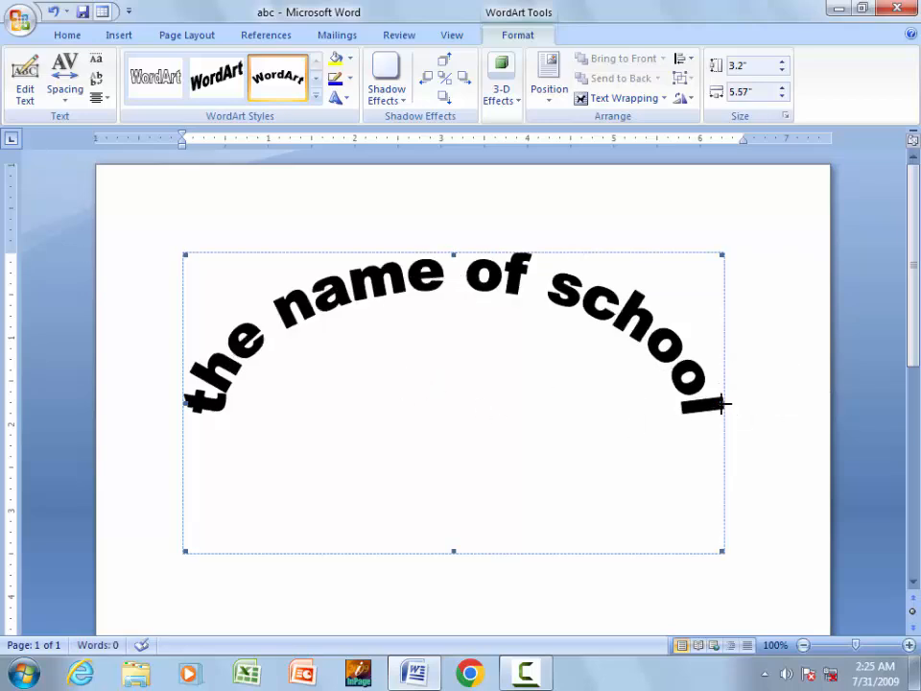
{"action": "left_click_drag", "start_coordinate": [754, 405], "coordinate": [754, 404]}
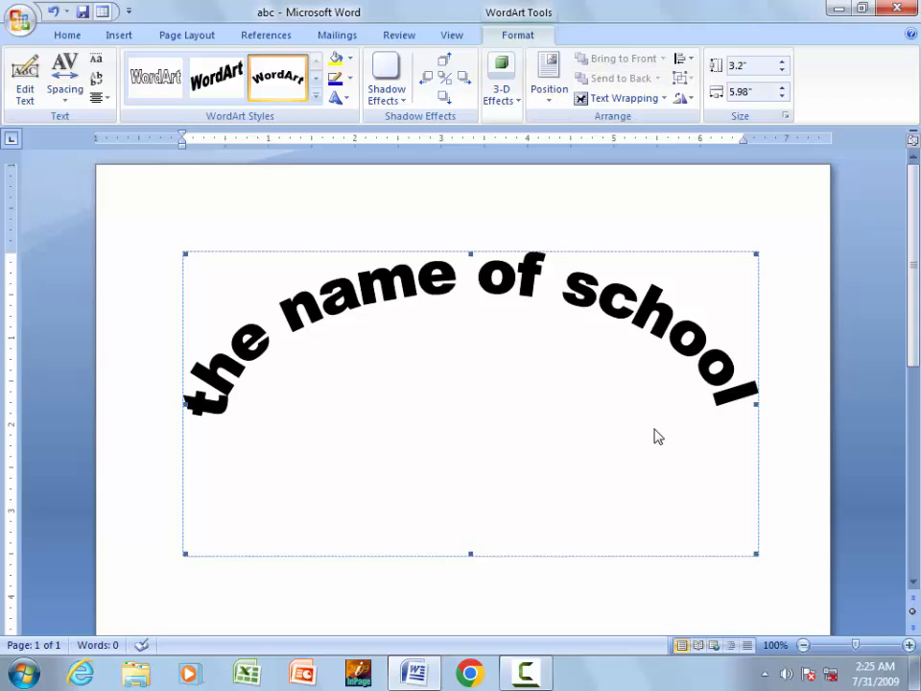
{"action": "key", "text": "Delete"}
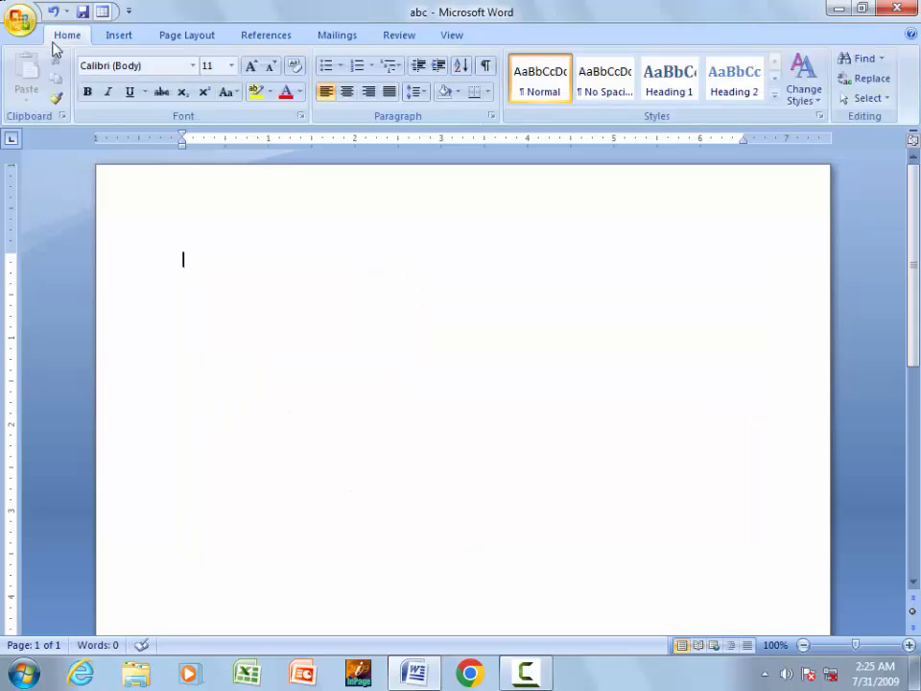
{"action": "left_click", "coordinate": [126, 37]}
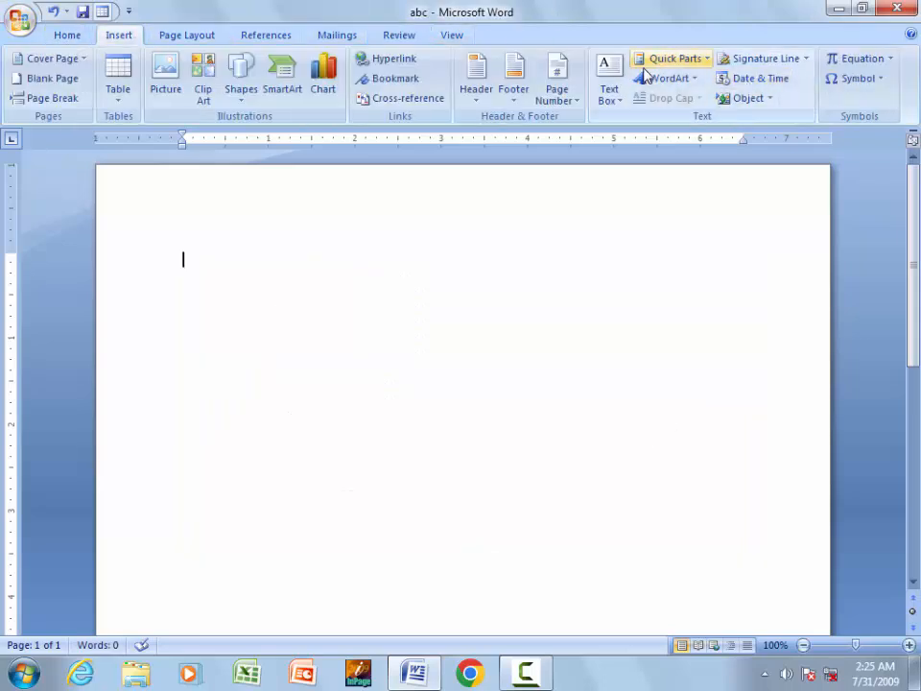
{"action": "left_click", "coordinate": [859, 65]}
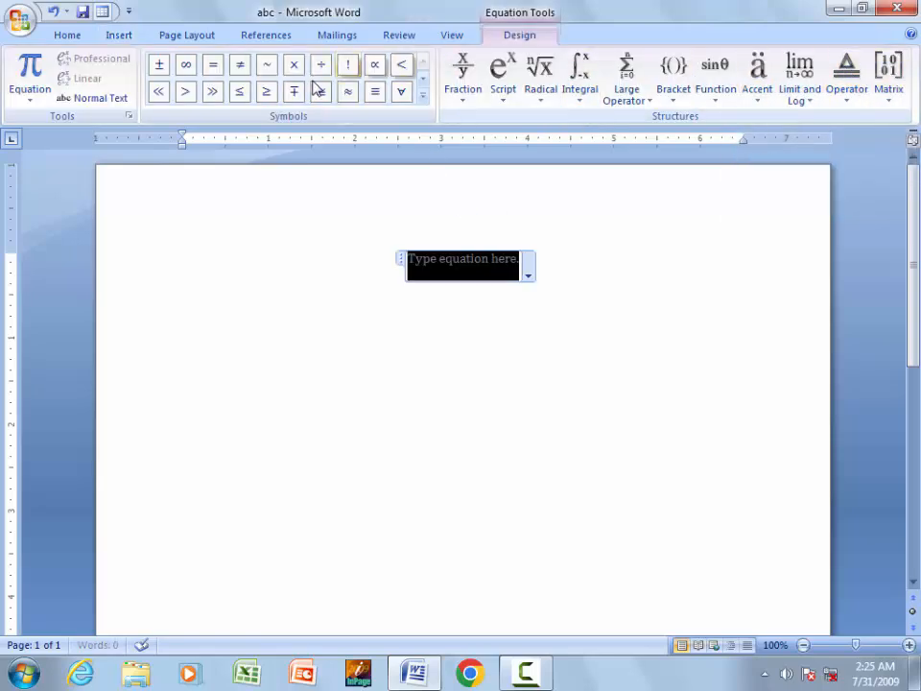
{"action": "key", "text": "ctrl+z"}
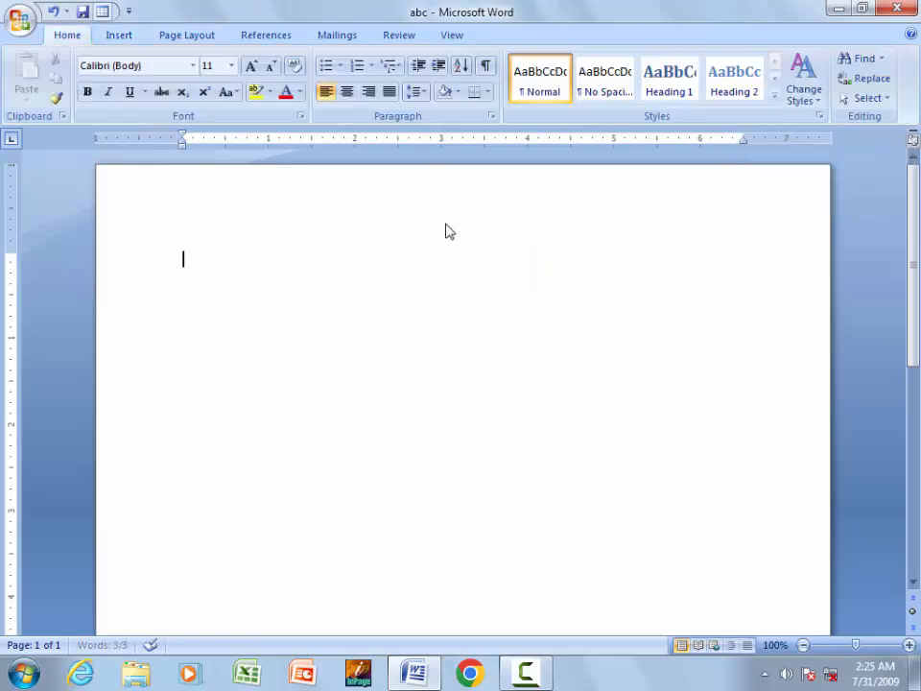
- Insert a black-circled digit 2 (➋) from the full Symbol dialog
{"action": "left_click", "coordinate": [115, 37]}
{"action": "left_click", "coordinate": [851, 78]}
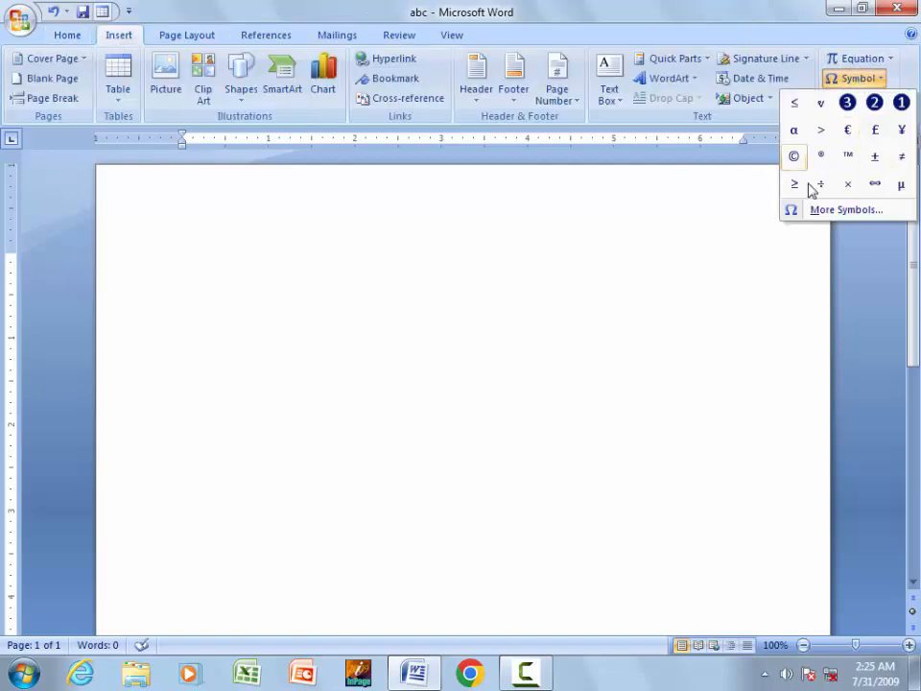
{"action": "left_click", "coordinate": [684, 253]}
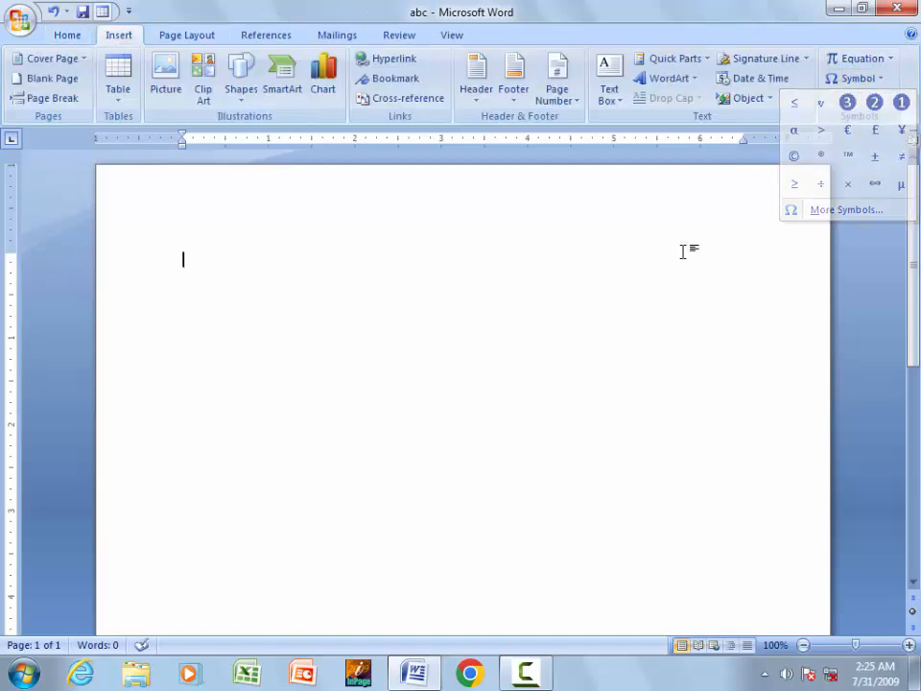
{"action": "left_click", "coordinate": [864, 79]}
{"action": "left_click", "coordinate": [789, 211]}
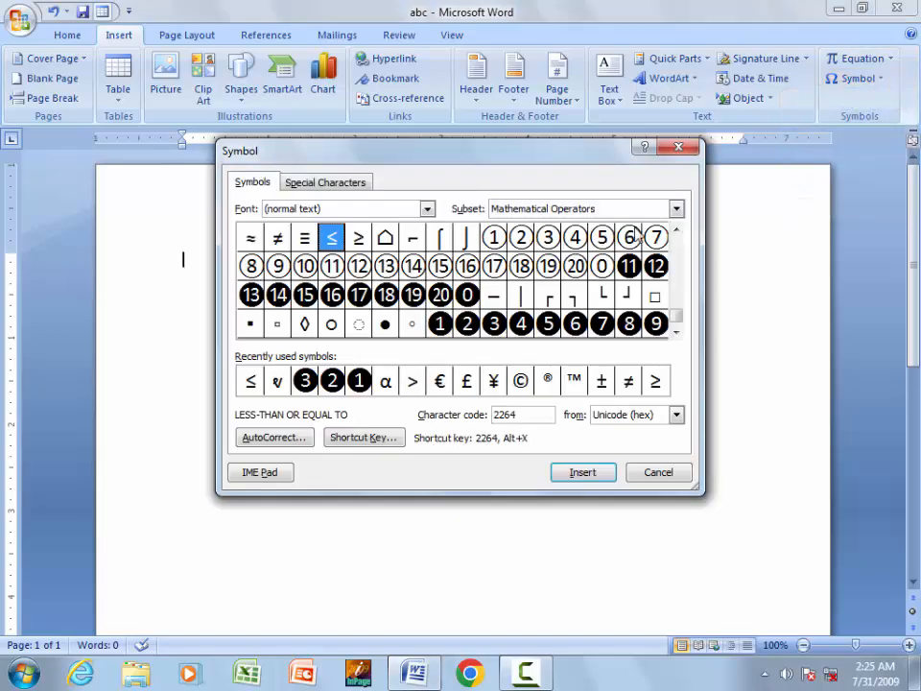
{"action": "left_click", "coordinate": [325, 183]}
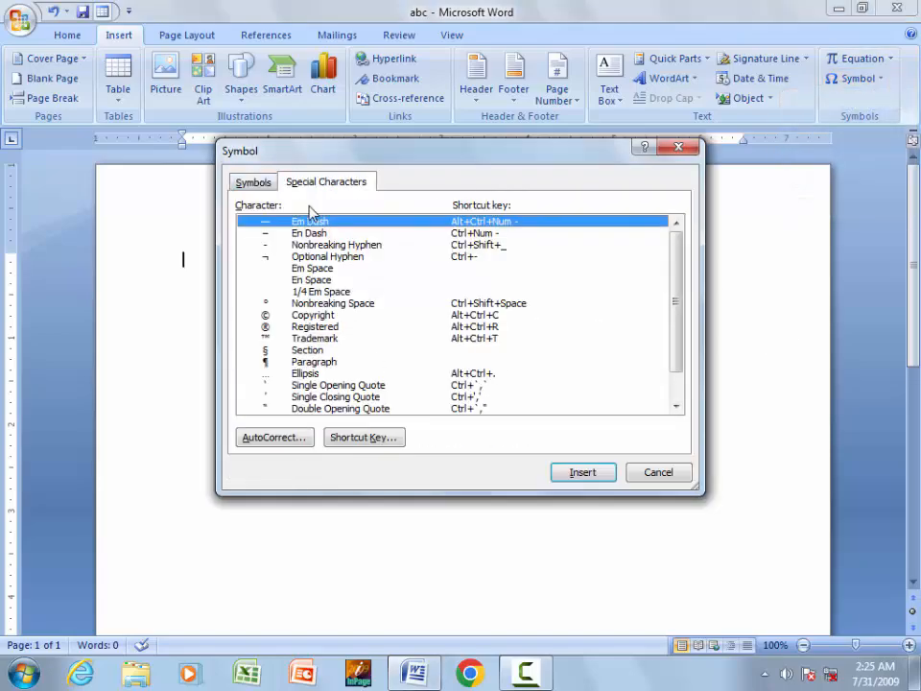
{"action": "left_click", "coordinate": [252, 183]}
{"action": "left_click", "coordinate": [466, 322]}
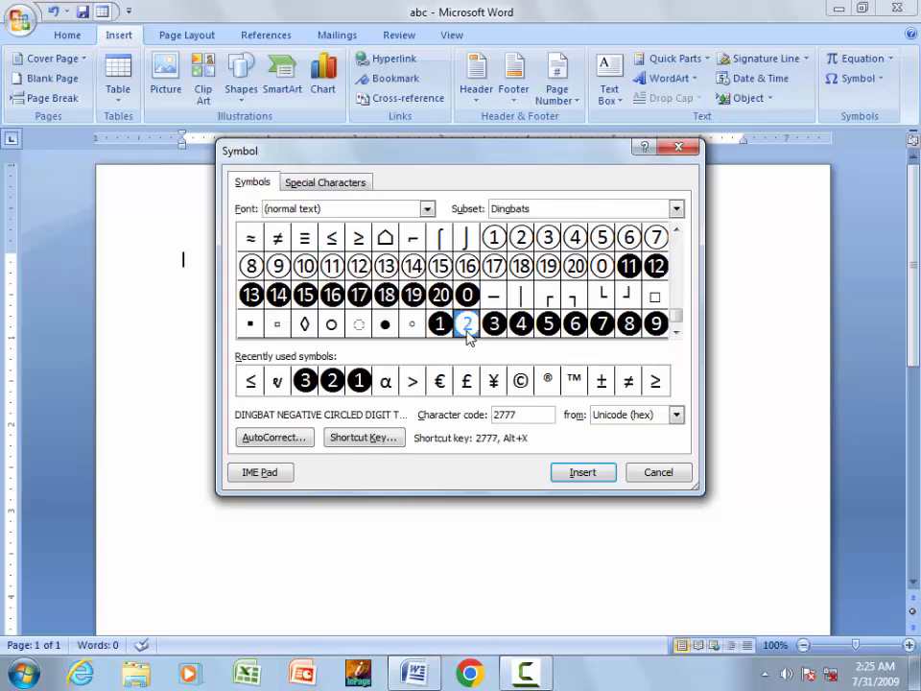
{"action": "left_click", "coordinate": [572, 475]}
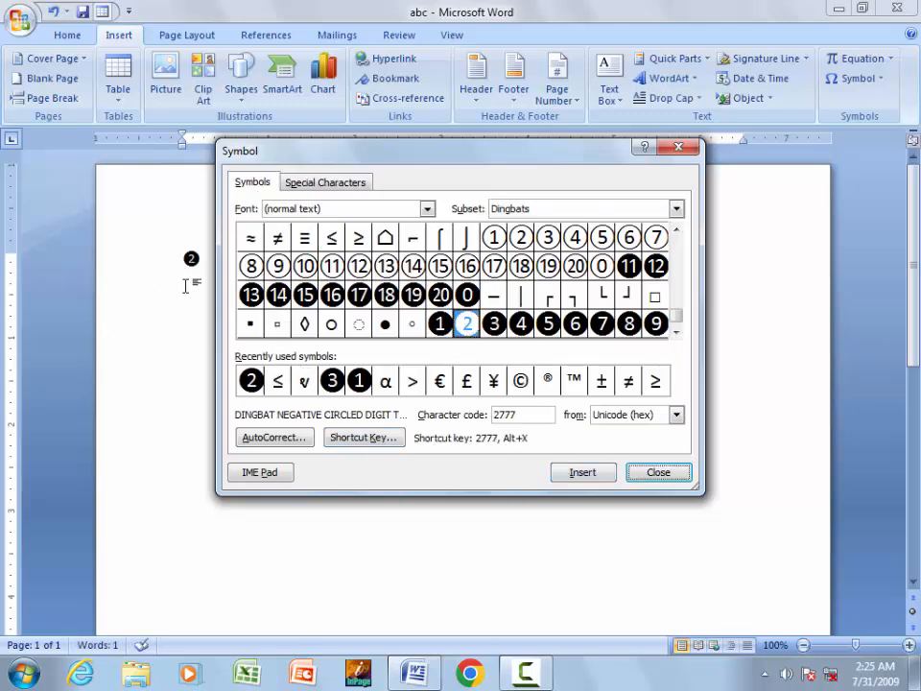
- Add an encircled 17 (⑰) after it, then delete both symbols
{"action": "left_click", "coordinate": [358, 294]}
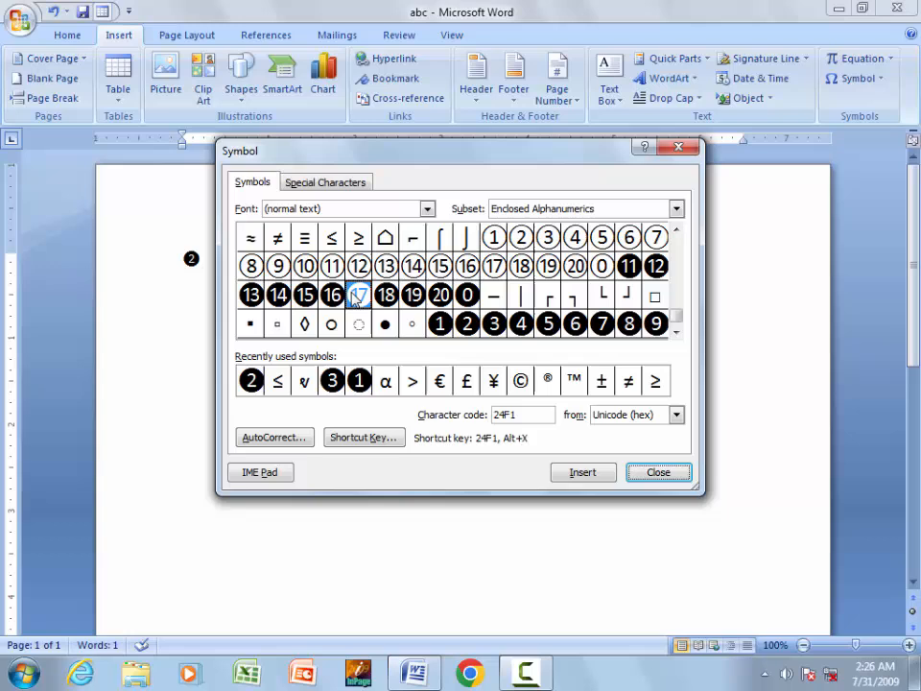
{"action": "left_click", "coordinate": [582, 472]}
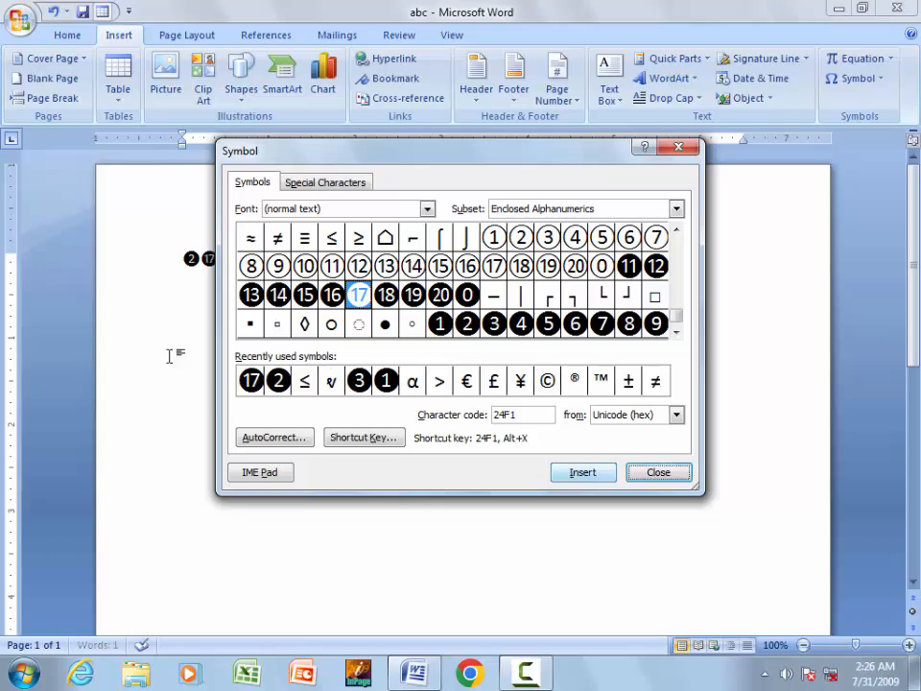
{"action": "left_click", "coordinate": [679, 149]}
{"action": "left_click_drag", "start_coordinate": [260, 236], "coordinate": [143, 185]}
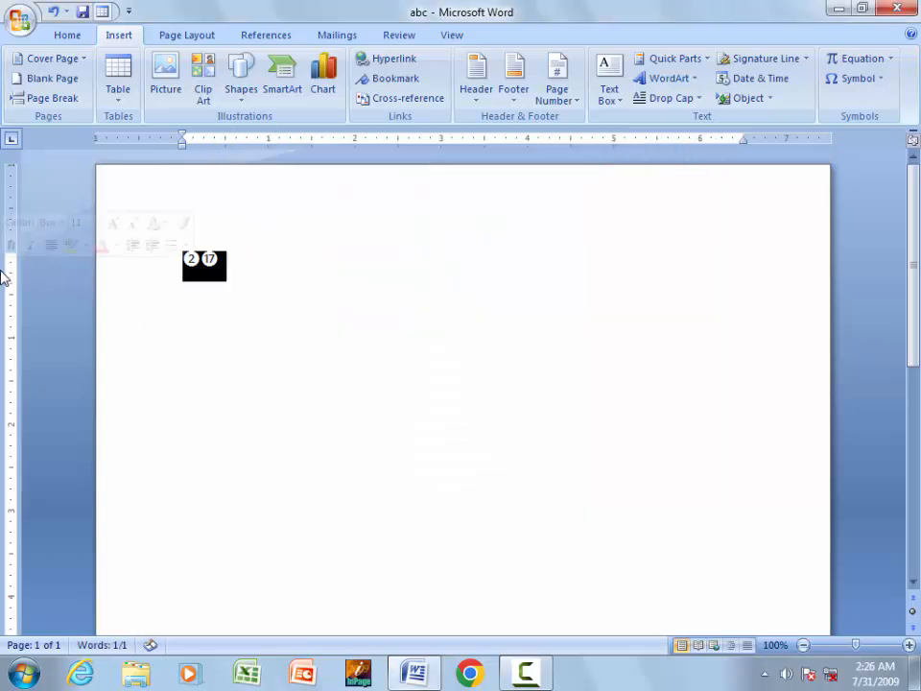
{"action": "key", "text": "Delete"}
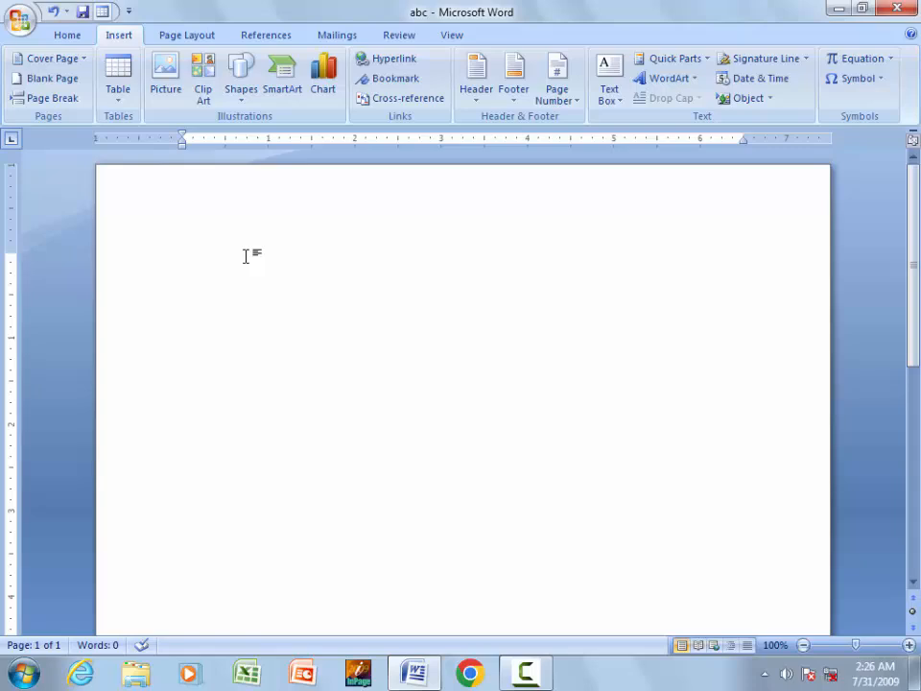
{"action": "left_click", "coordinate": [386, 63]}
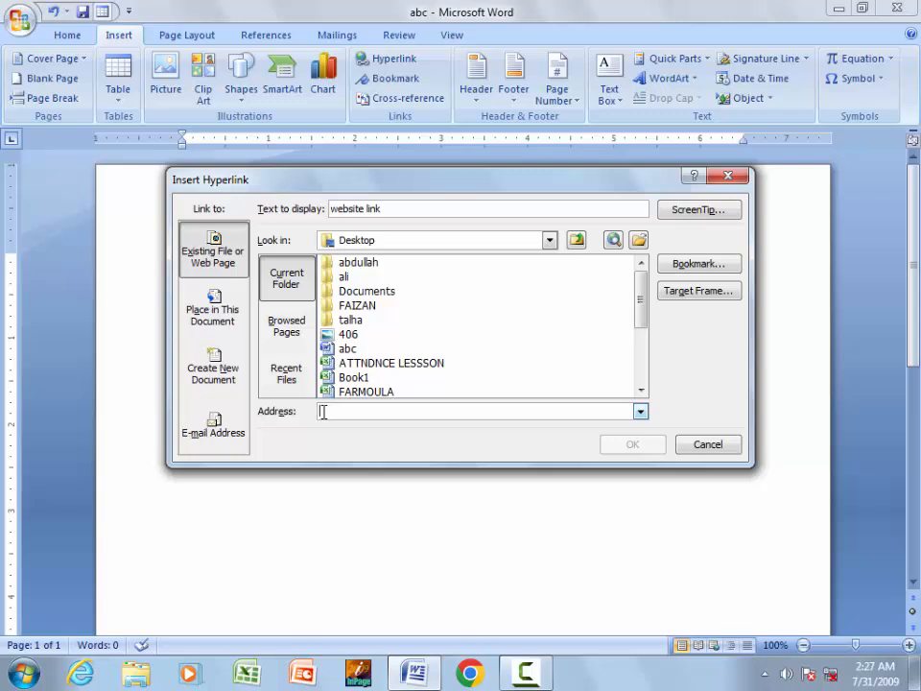
{"action": "type", "text": "www"}
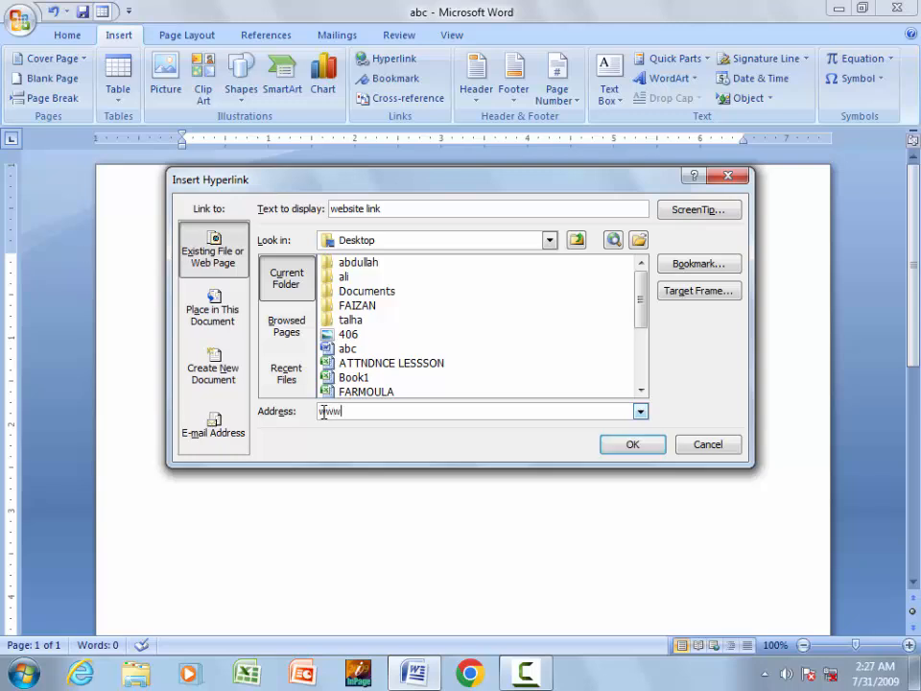
{"action": "type", "text": "."}
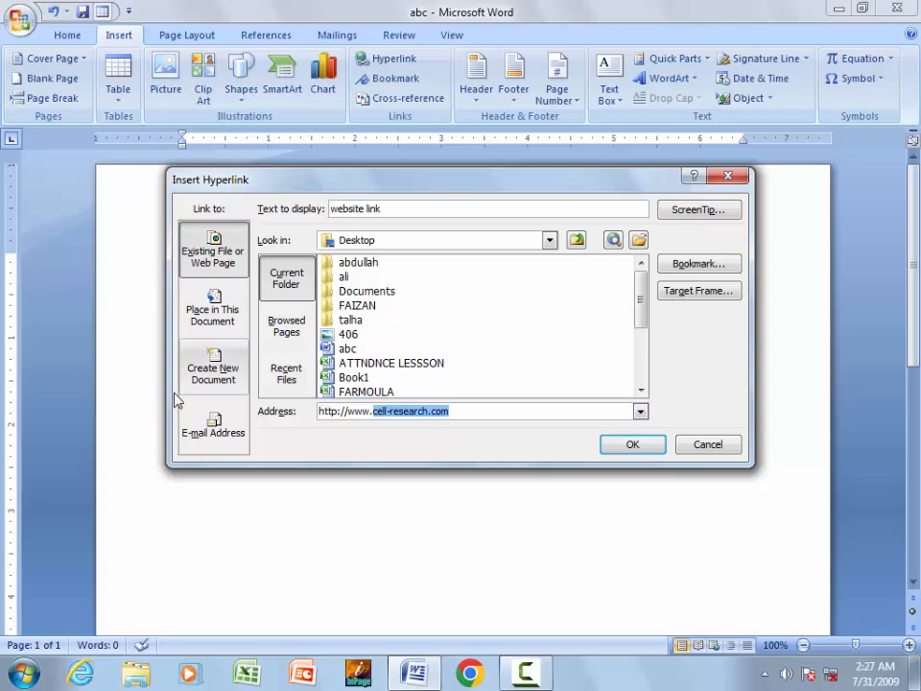
{"action": "left_click", "coordinate": [458, 411]}
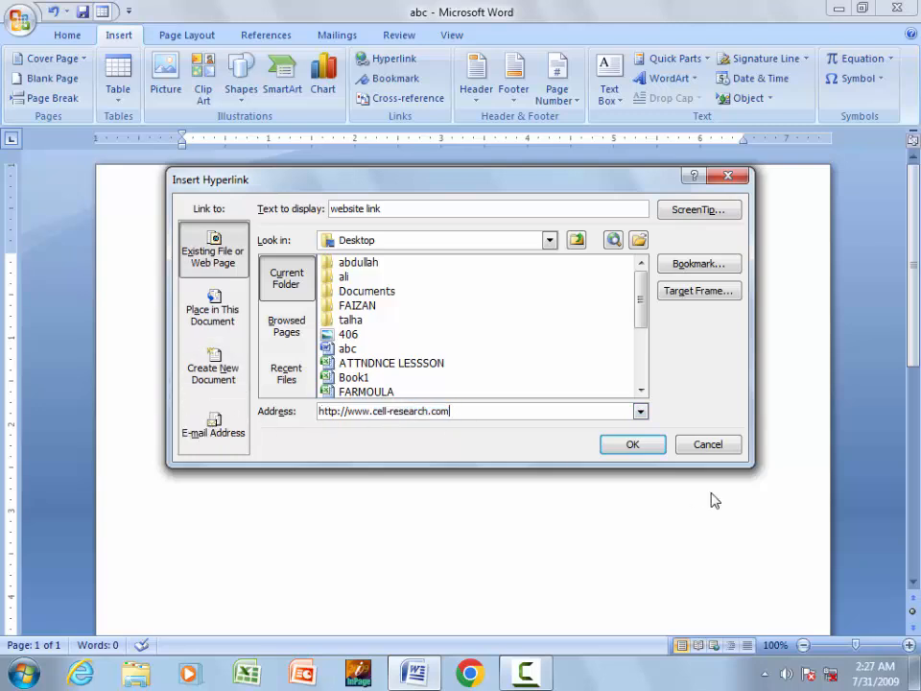
{"action": "left_click", "coordinate": [648, 446]}
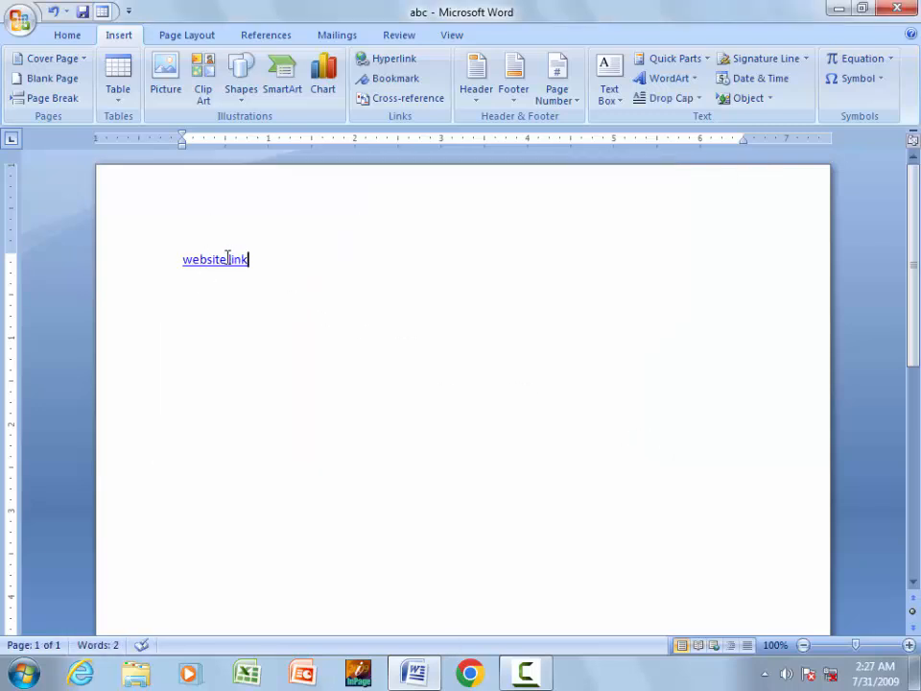
{"action": "mouse_move", "coordinate": [227, 258]}
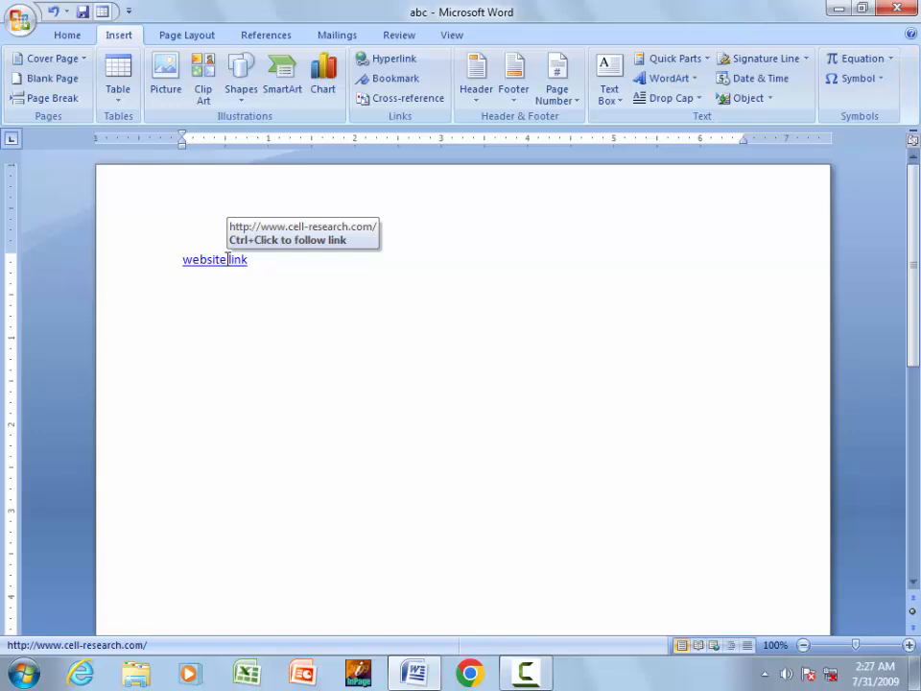
{"action": "left_click_drag", "start_coordinate": [259, 288], "coordinate": [199, 269]}
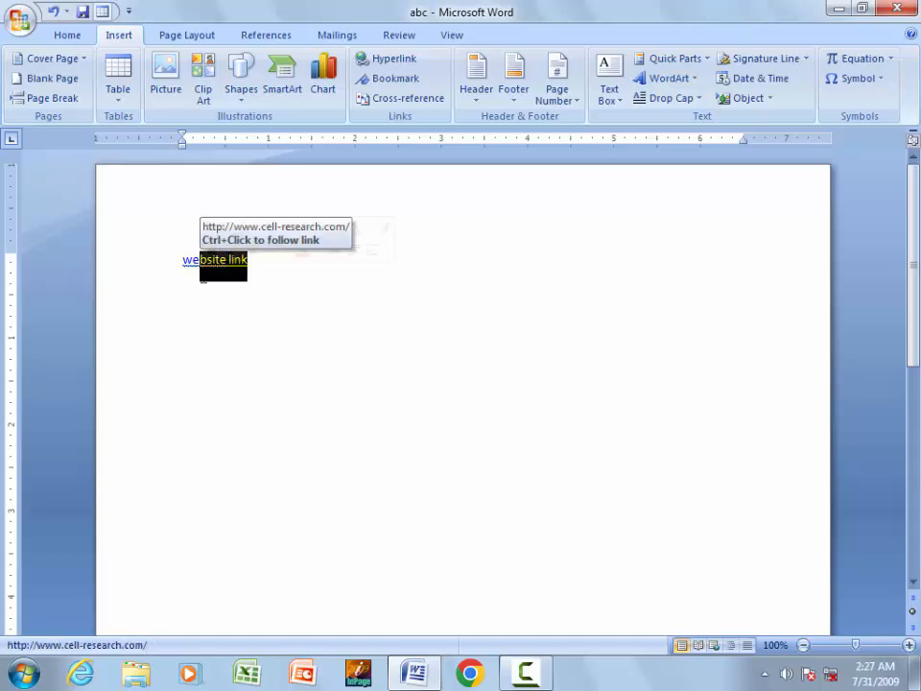
{"action": "key", "text": "BackSpace"}
{"action": "key", "text": "BackSpace"}
{"action": "key", "text": "BackSpace"}
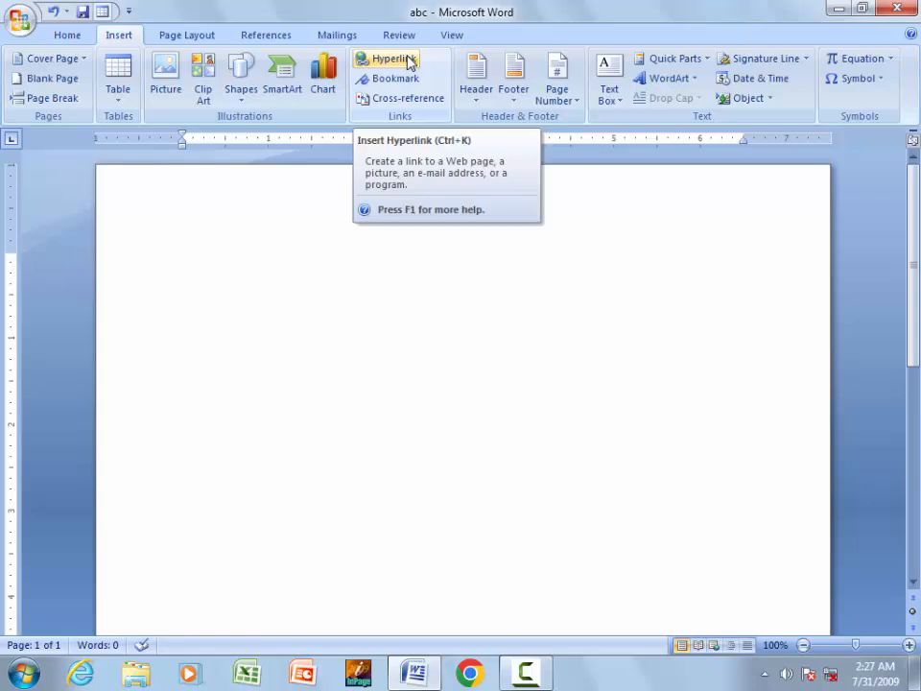
- Switch margins between Narrow 0.5-inch and Normal 1-inch twice, ending on Normal
{"action": "left_click", "coordinate": [180, 39]}
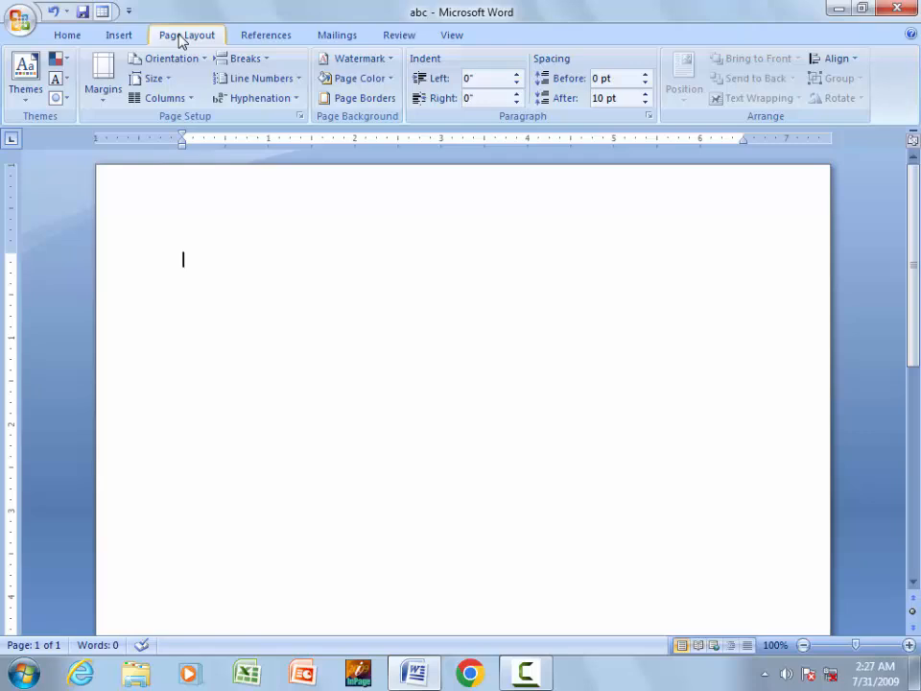
{"action": "left_click", "coordinate": [99, 87]}
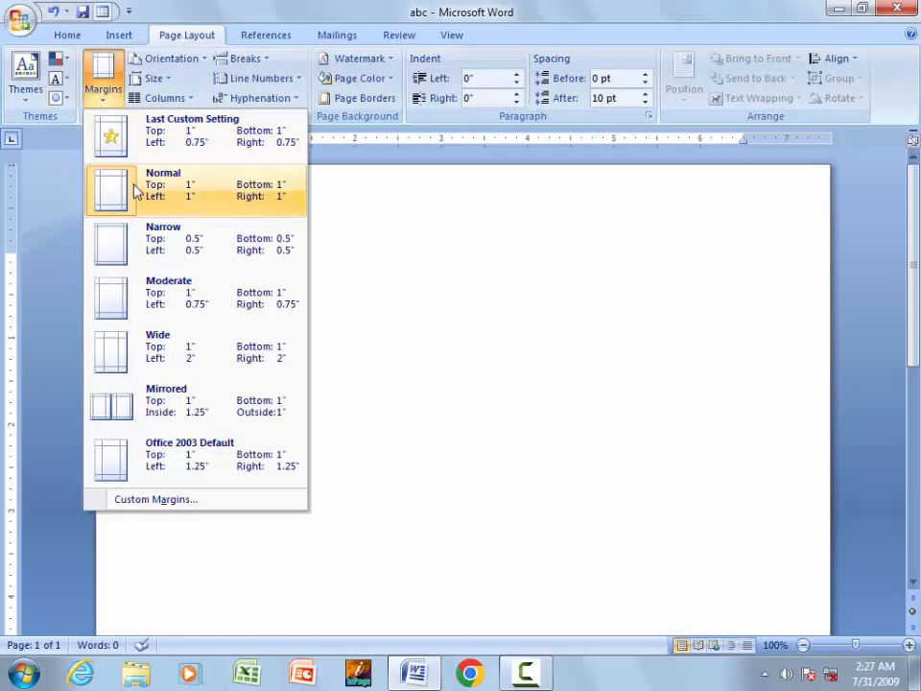
{"action": "left_click", "coordinate": [119, 245]}
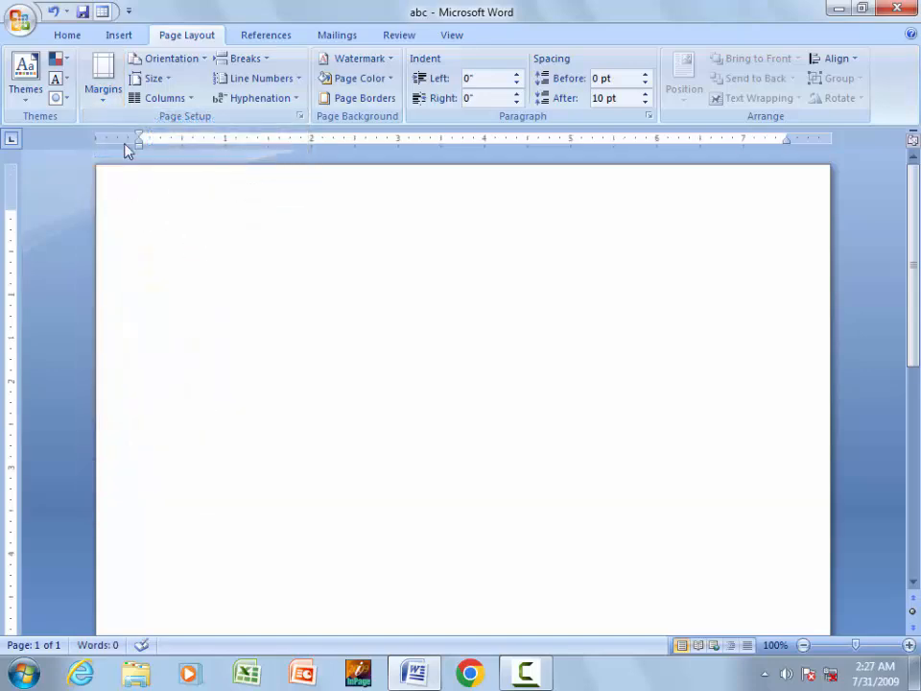
{"action": "left_click", "coordinate": [103, 75]}
{"action": "left_click", "coordinate": [130, 200]}
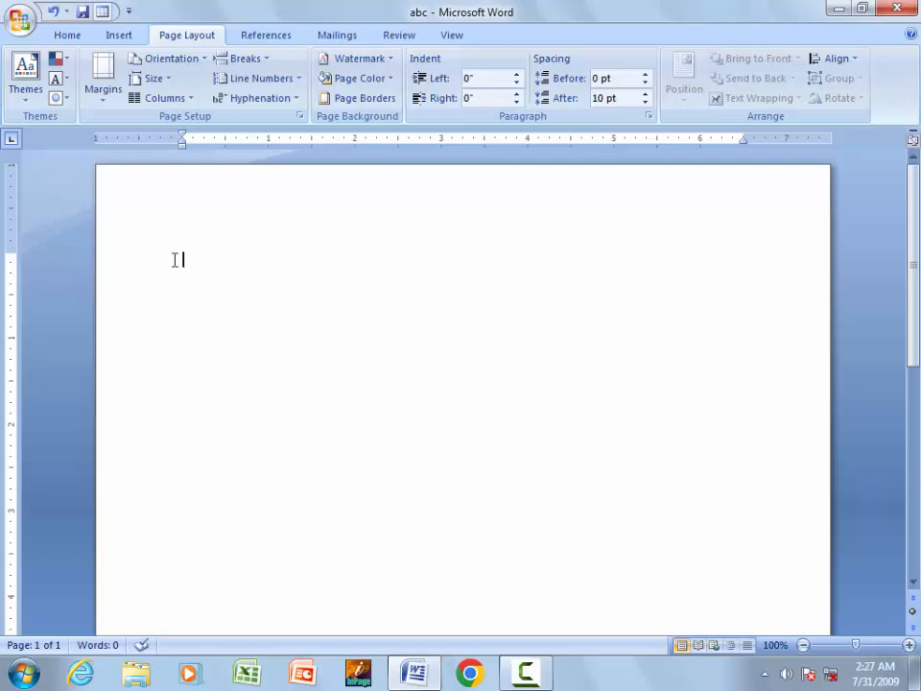
{"action": "left_click", "coordinate": [91, 82]}
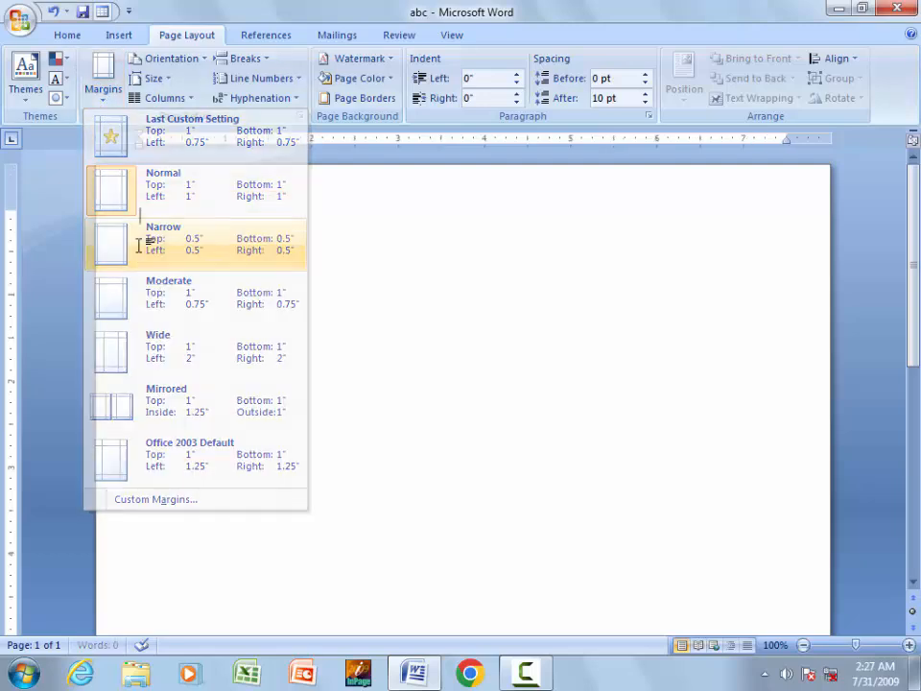
{"action": "left_click", "coordinate": [138, 242]}
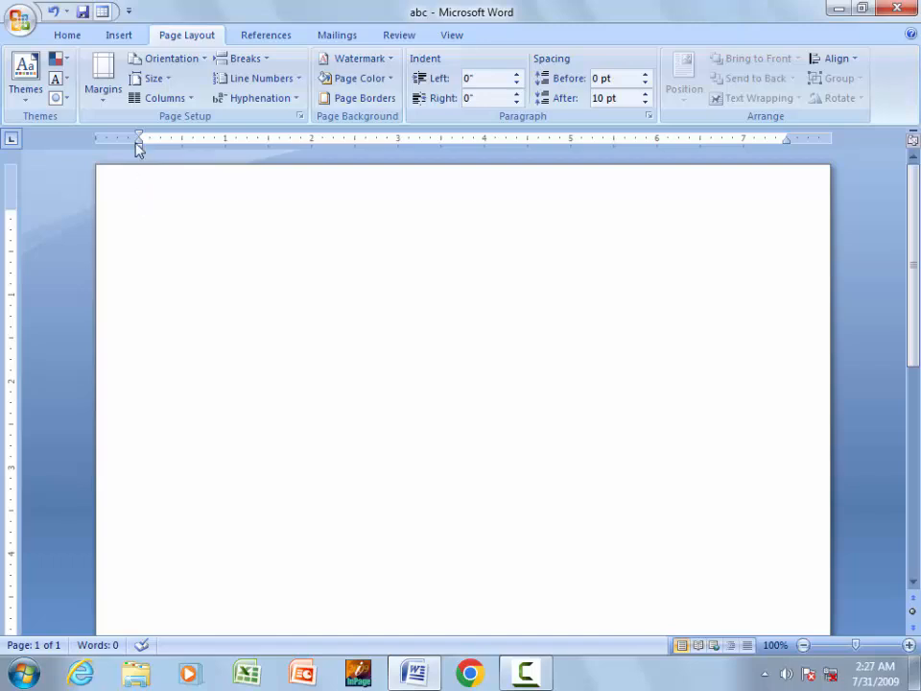
{"action": "left_click", "coordinate": [101, 92]}
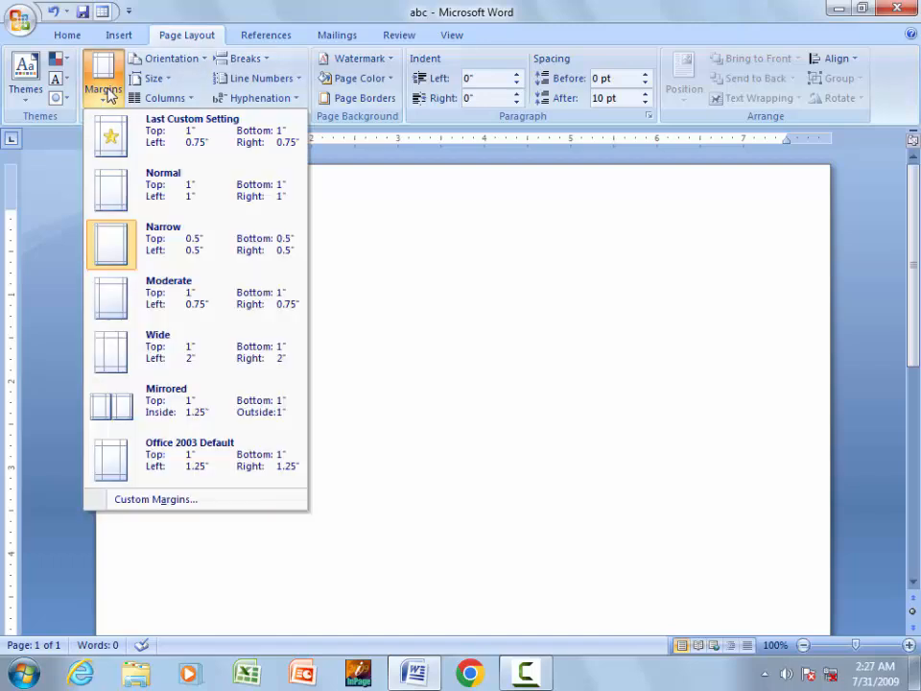
{"action": "left_click", "coordinate": [119, 200]}
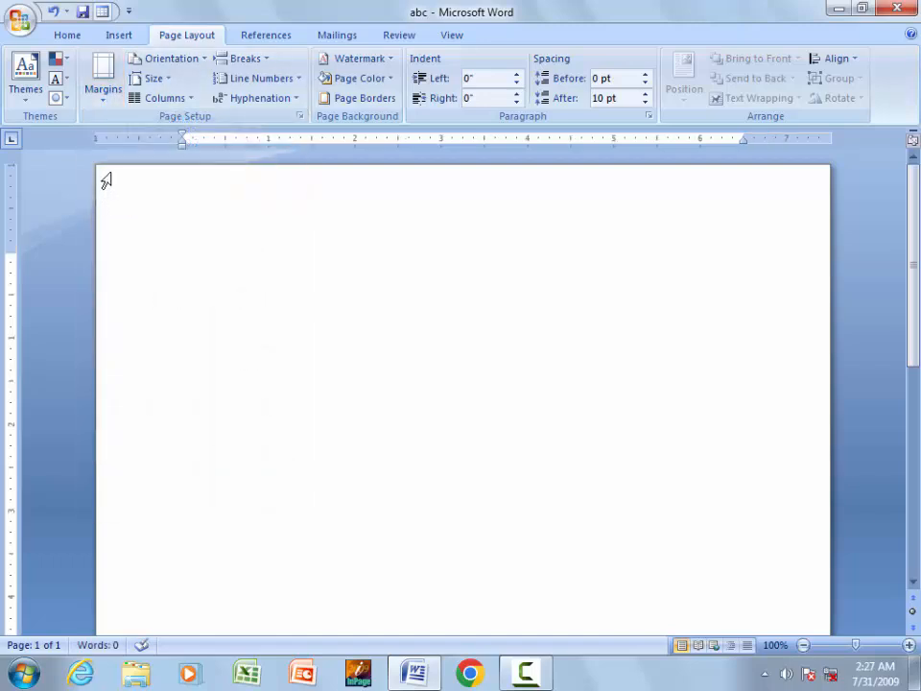
{"action": "left_click", "coordinate": [163, 59]}
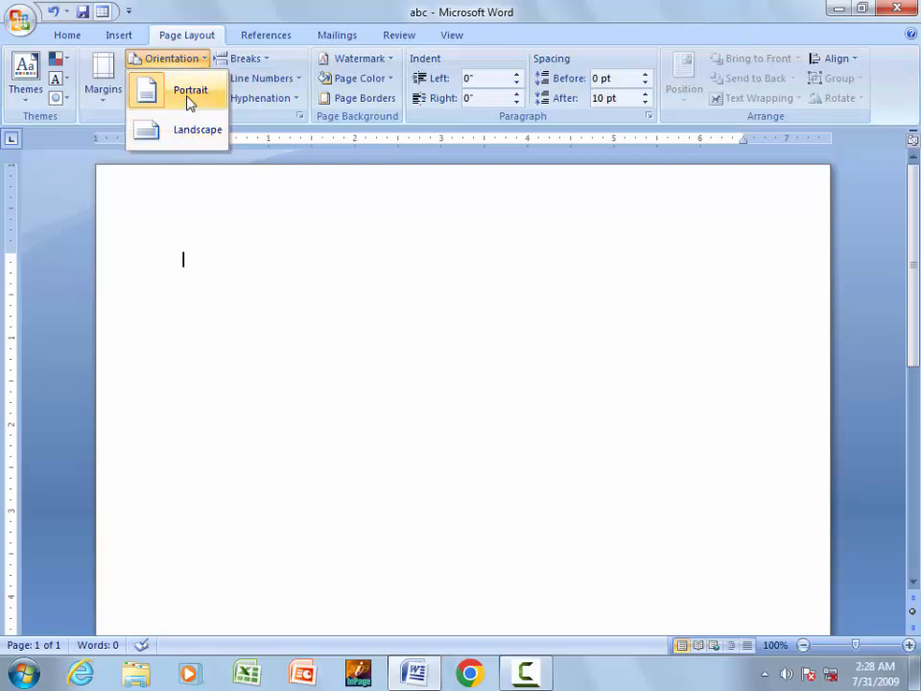
- Try turning the page to landscape orientation
{"action": "left_click", "coordinate": [189, 96]}
{"action": "left_click_drag", "start_coordinate": [907, 293], "coordinate": [915, 263]}
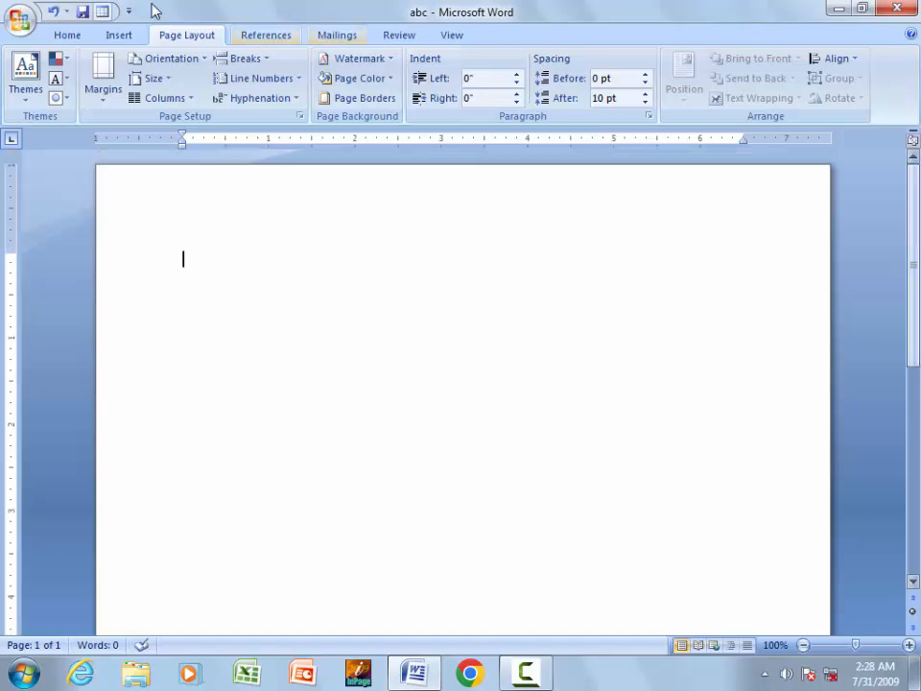
{"action": "left_click", "coordinate": [168, 59]}
{"action": "left_click", "coordinate": [182, 125]}
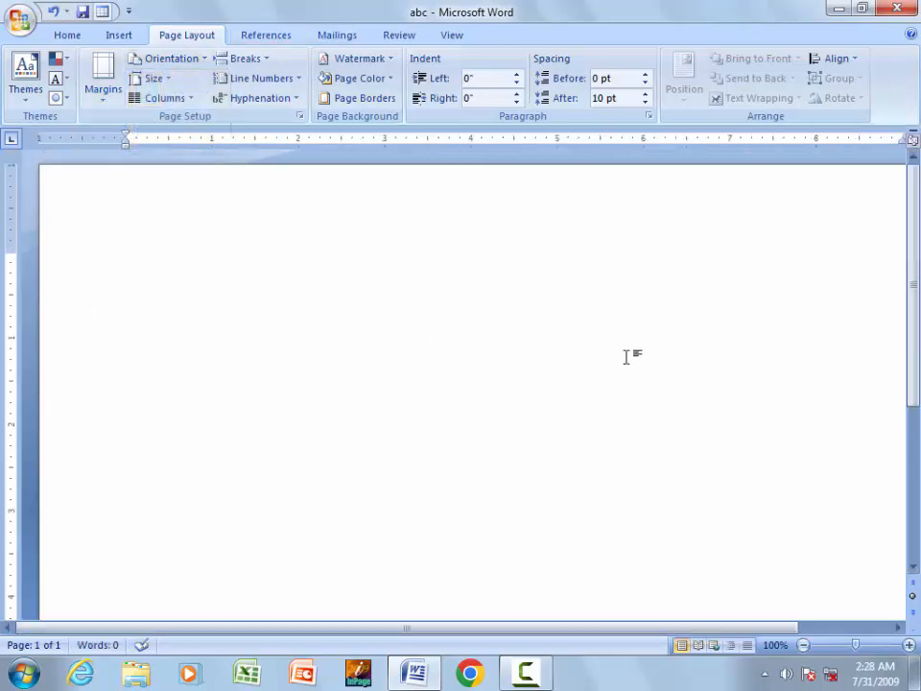
{"action": "left_click_drag", "start_coordinate": [631, 631], "coordinate": [523, 615]}
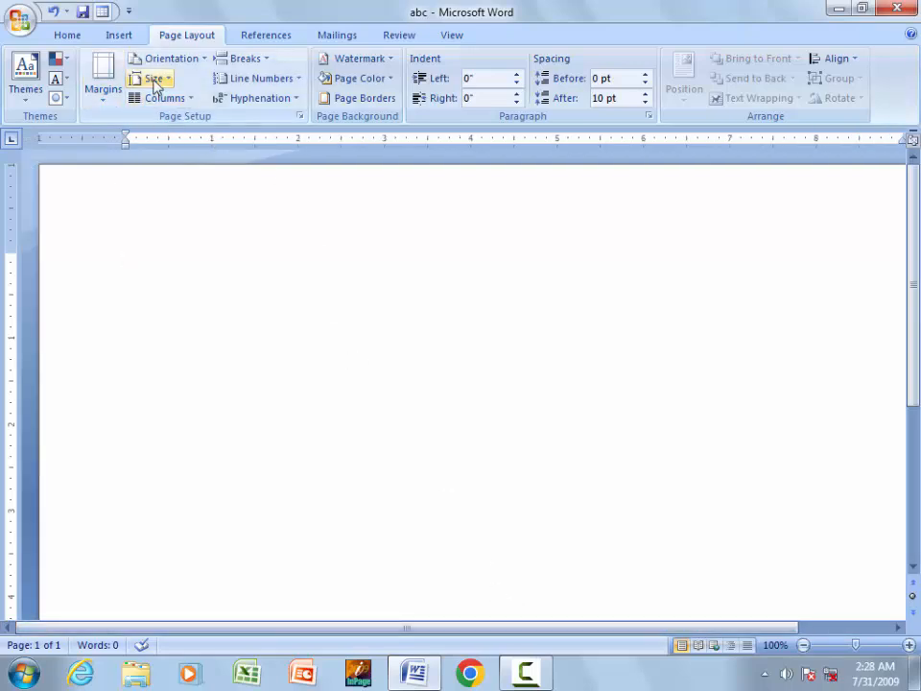
- Set the paper size to A4 and return the page to portrait
{"action": "left_click", "coordinate": [154, 82]}
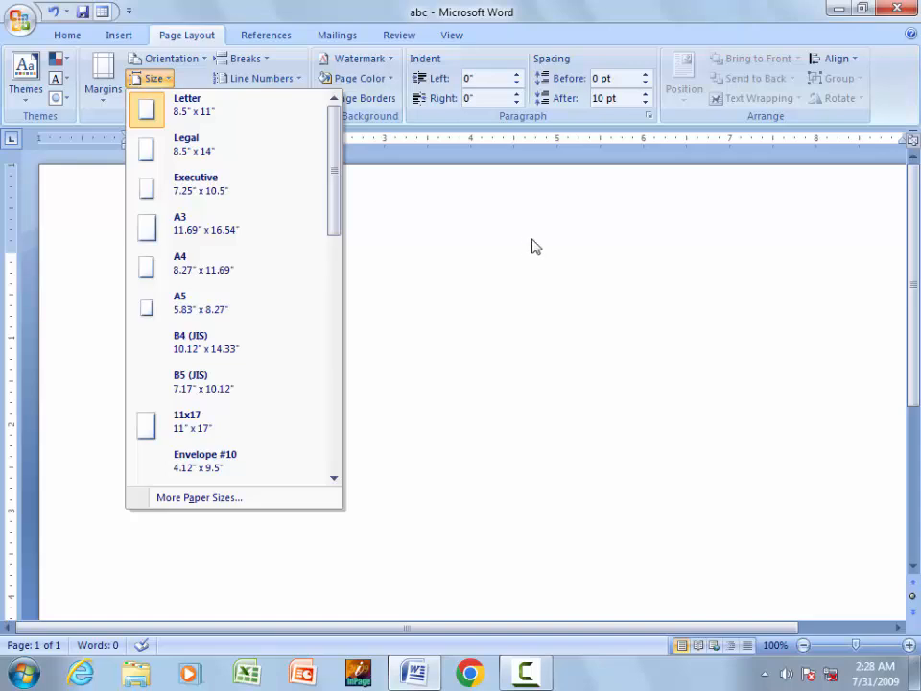
{"action": "left_click", "coordinate": [219, 281]}
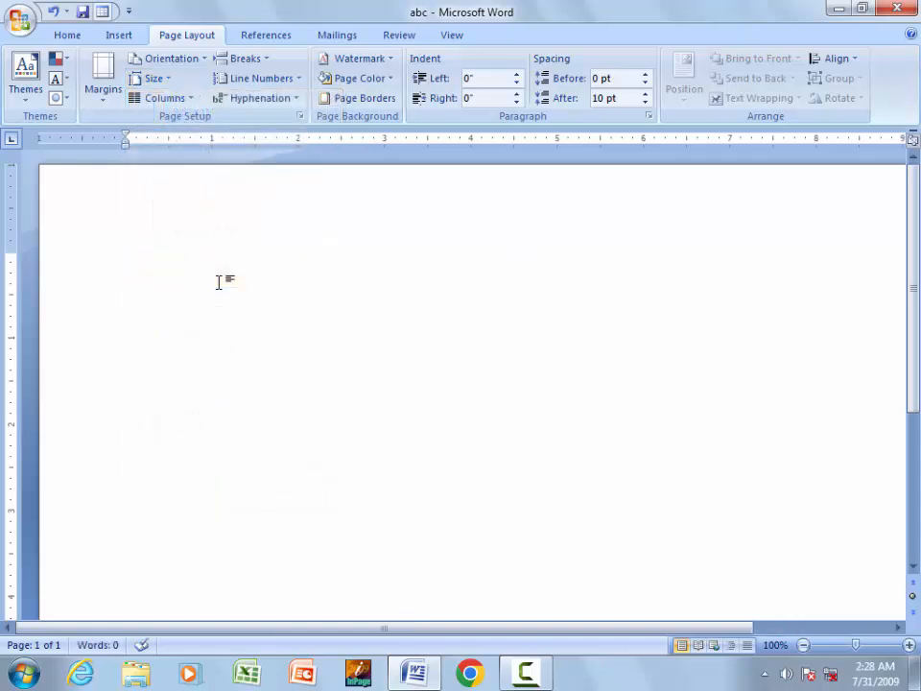
{"action": "left_click", "coordinate": [155, 78]}
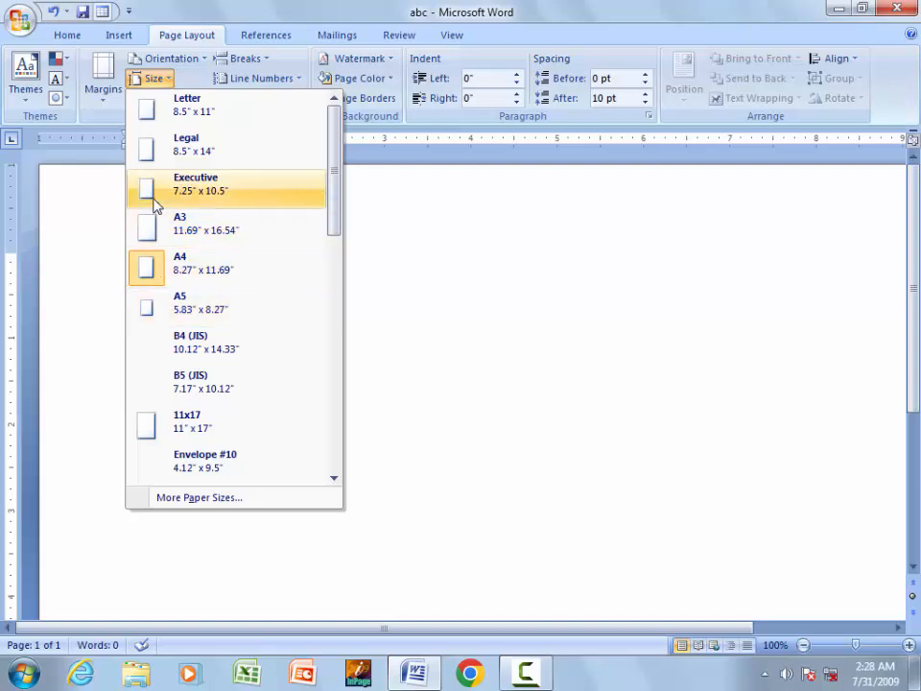
{"action": "left_click", "coordinate": [101, 84]}
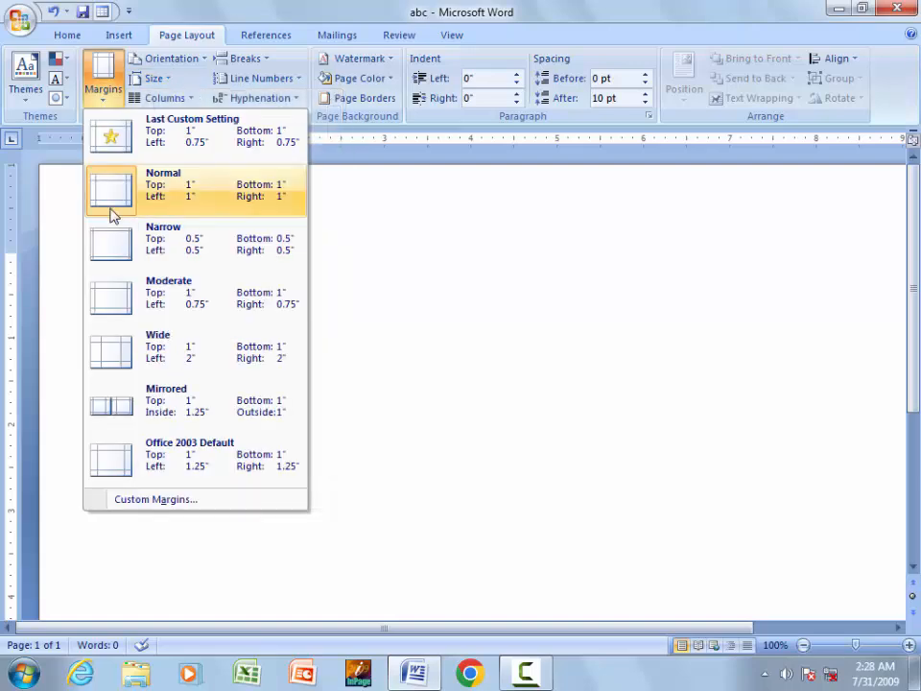
{"action": "left_click", "coordinate": [163, 58]}
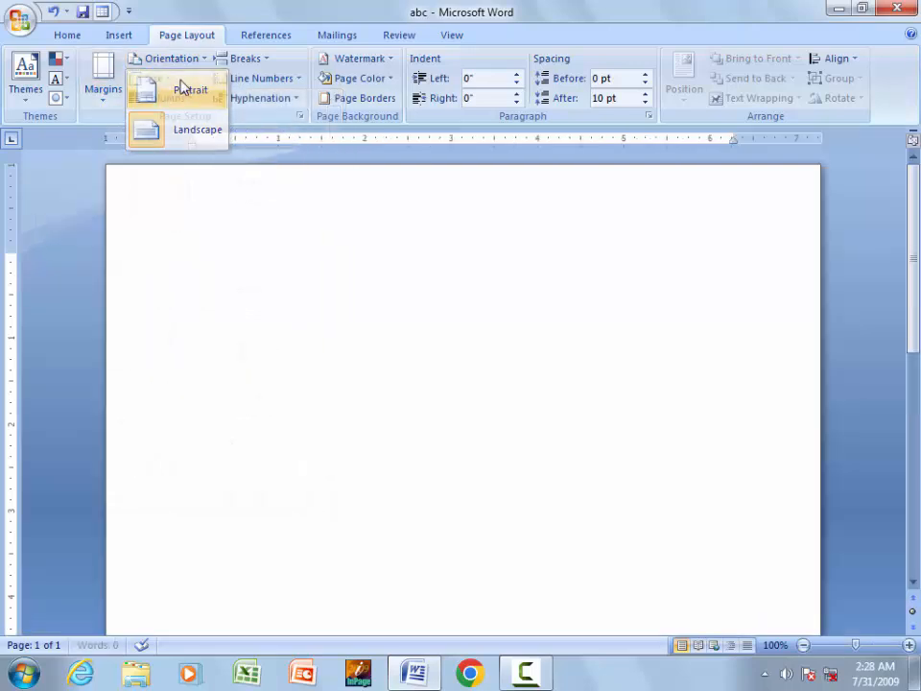
{"action": "left_click", "coordinate": [180, 84]}
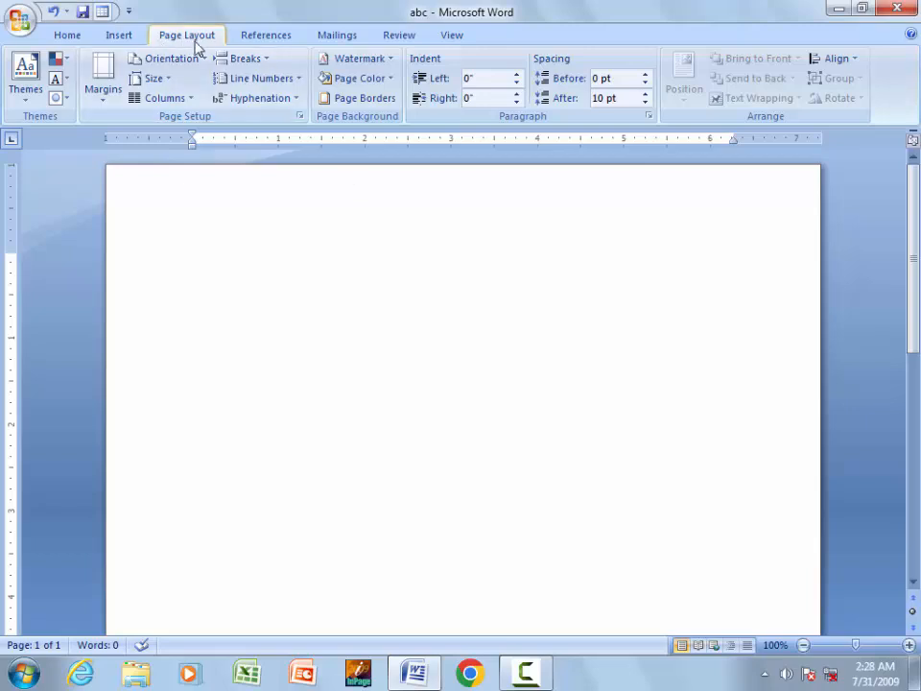
- Apply a box page border with a double-line style
{"action": "left_click", "coordinate": [383, 98]}
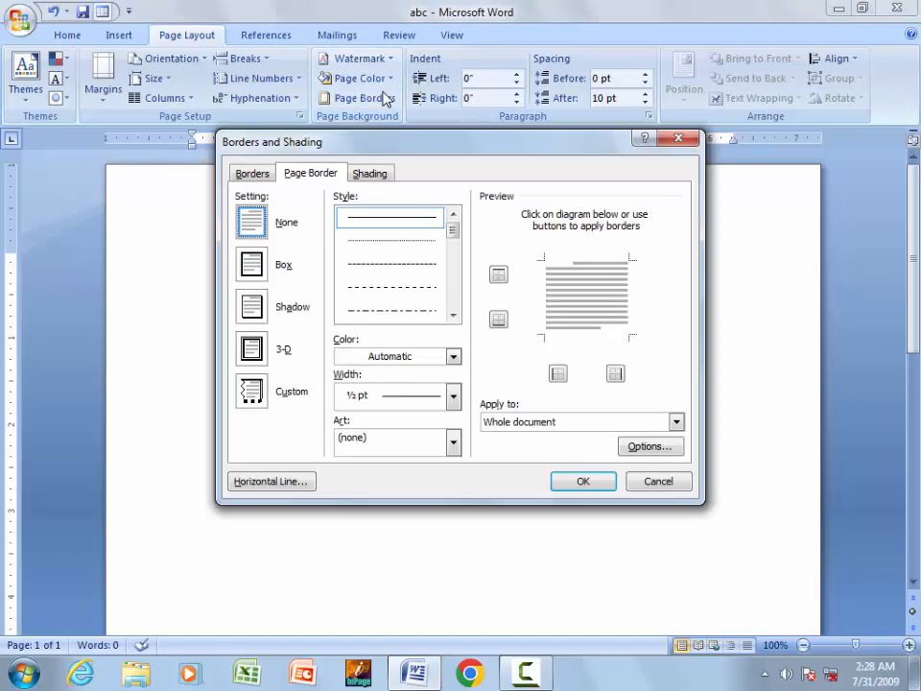
{"action": "left_click", "coordinate": [251, 265]}
{"action": "left_click", "coordinate": [453, 251]}
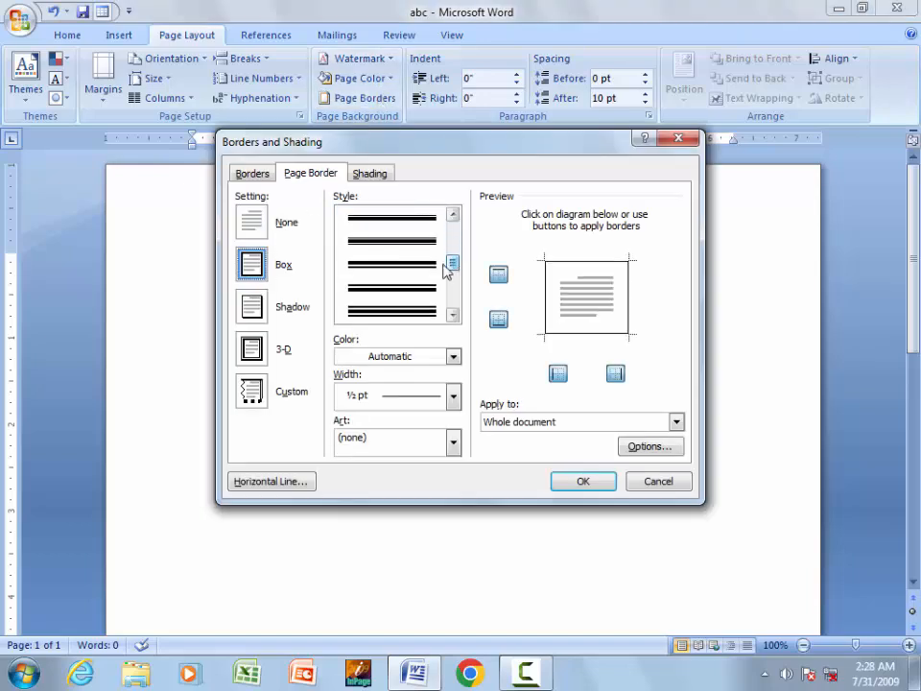
{"action": "left_click", "coordinate": [412, 309]}
{"action": "left_click", "coordinate": [582, 482]}
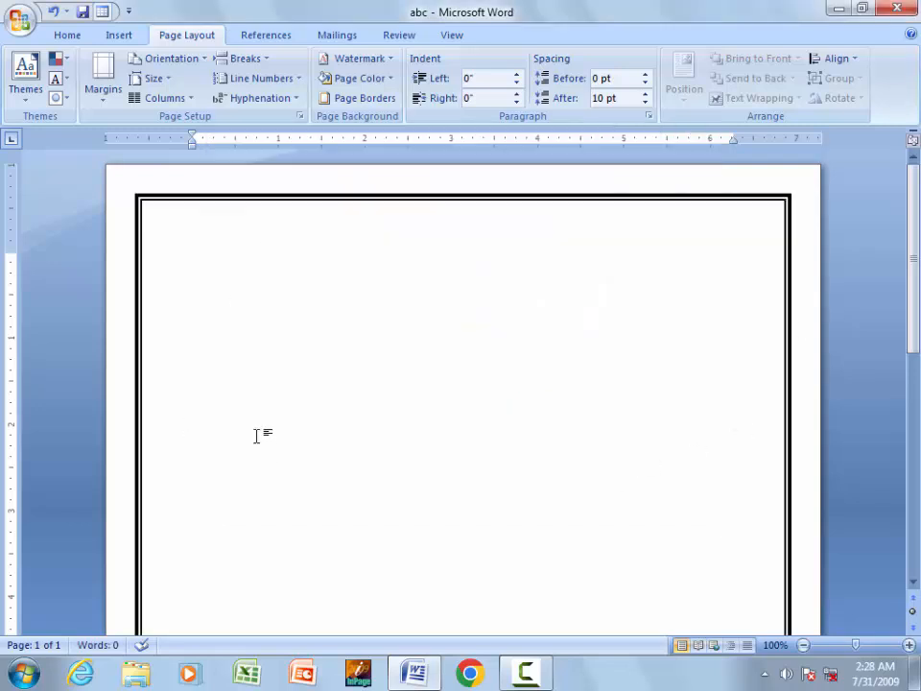
- Replace it with the red-fan-on-purple-squares art border
{"action": "left_click", "coordinate": [376, 99]}
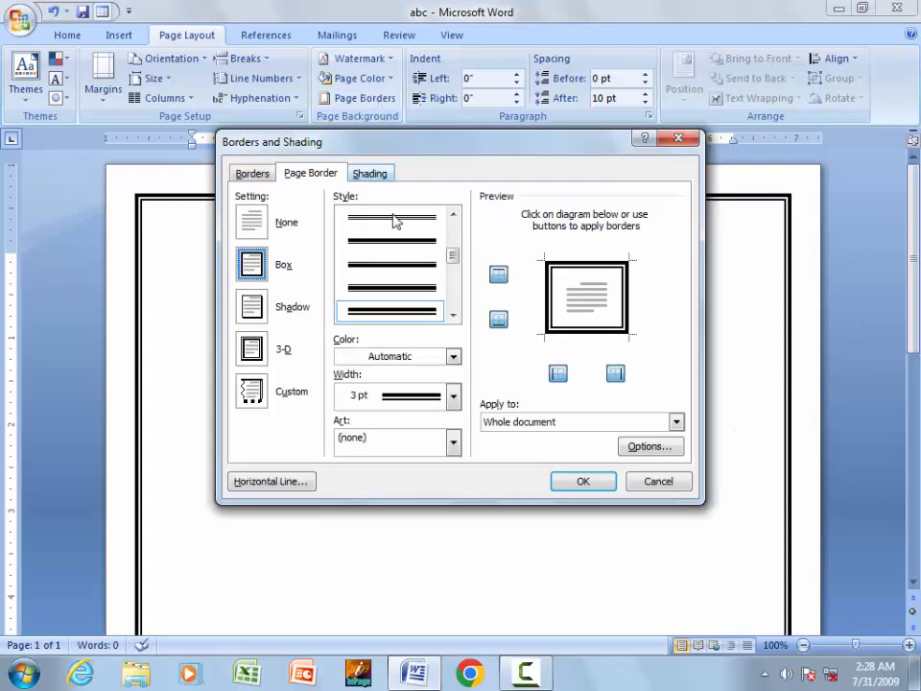
{"action": "mouse_move", "coordinate": [453, 259]}
{"action": "left_mouse_down"}
{"action": "mouse_move", "coordinate": [452, 284]}
{"action": "mouse_move", "coordinate": [452, 239]}
{"action": "mouse_move", "coordinate": [457, 313]}
{"action": "mouse_move", "coordinate": [454, 232]}
{"action": "left_mouse_up"}
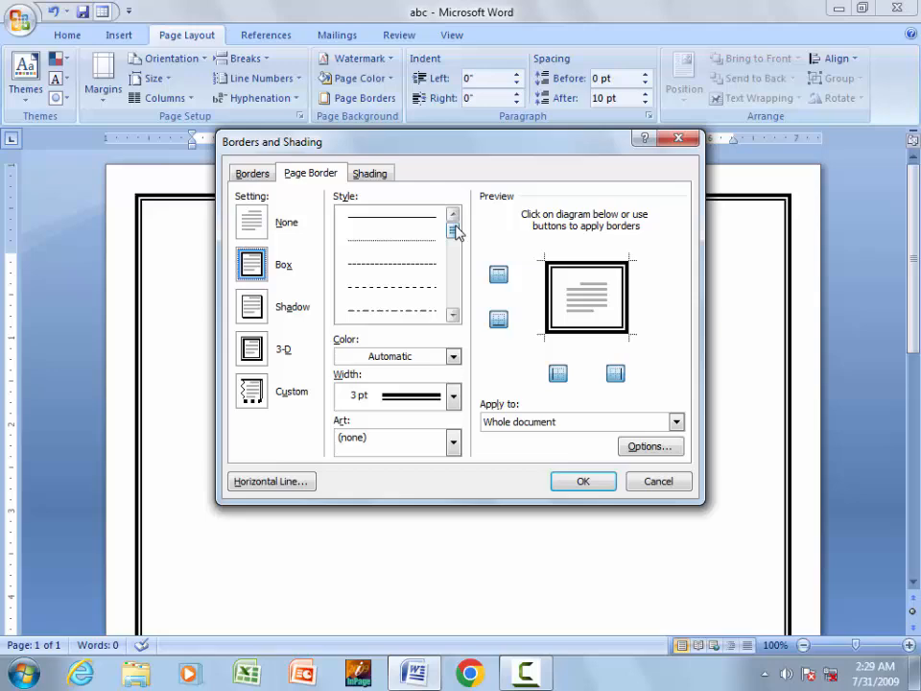
{"action": "left_click", "coordinate": [454, 444]}
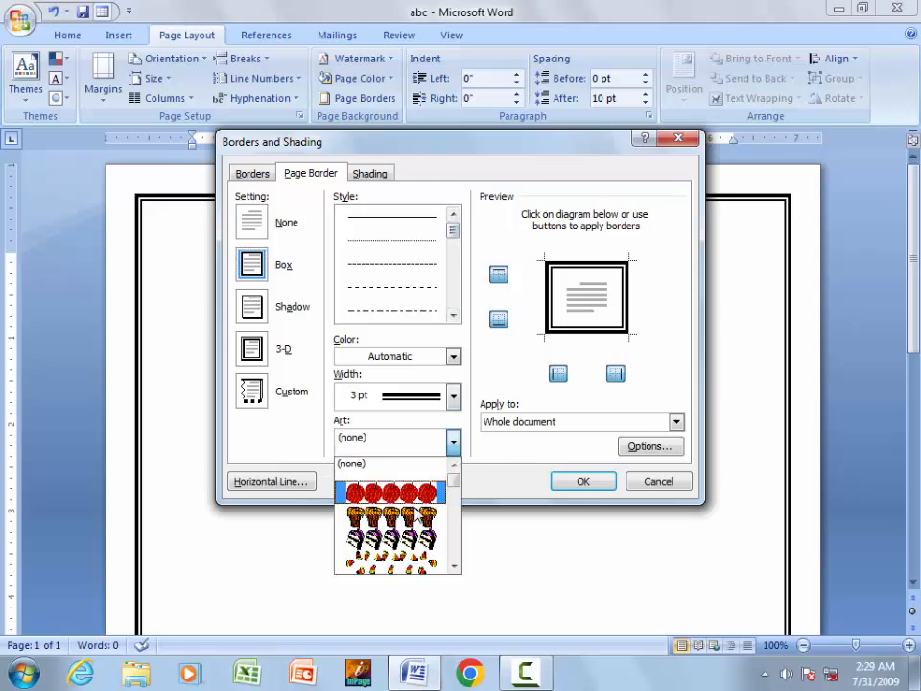
{"action": "left_click_drag", "start_coordinate": [453, 489], "coordinate": [454, 522]}
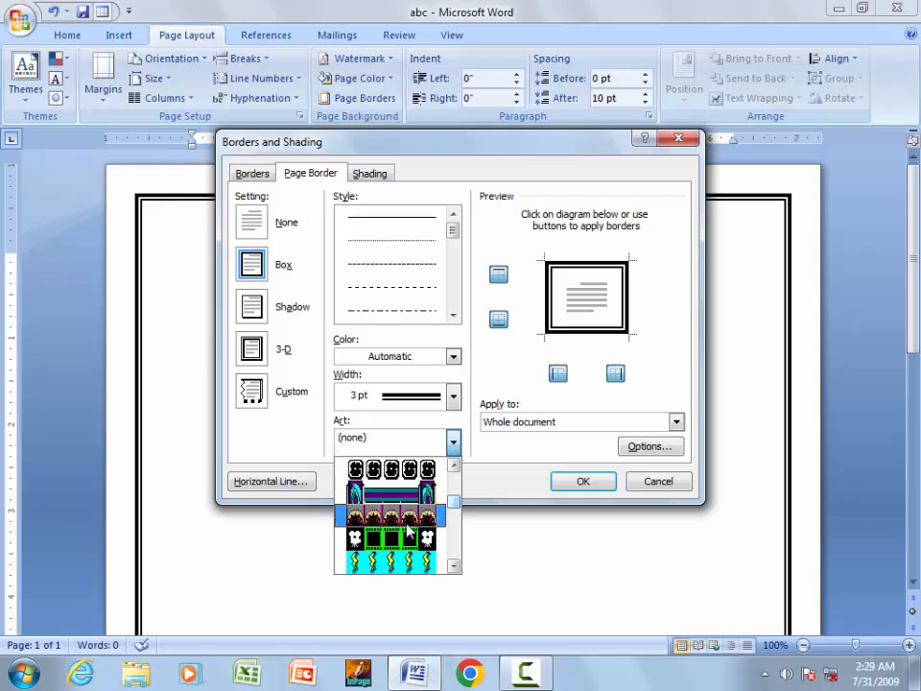
{"action": "left_click", "coordinate": [415, 522]}
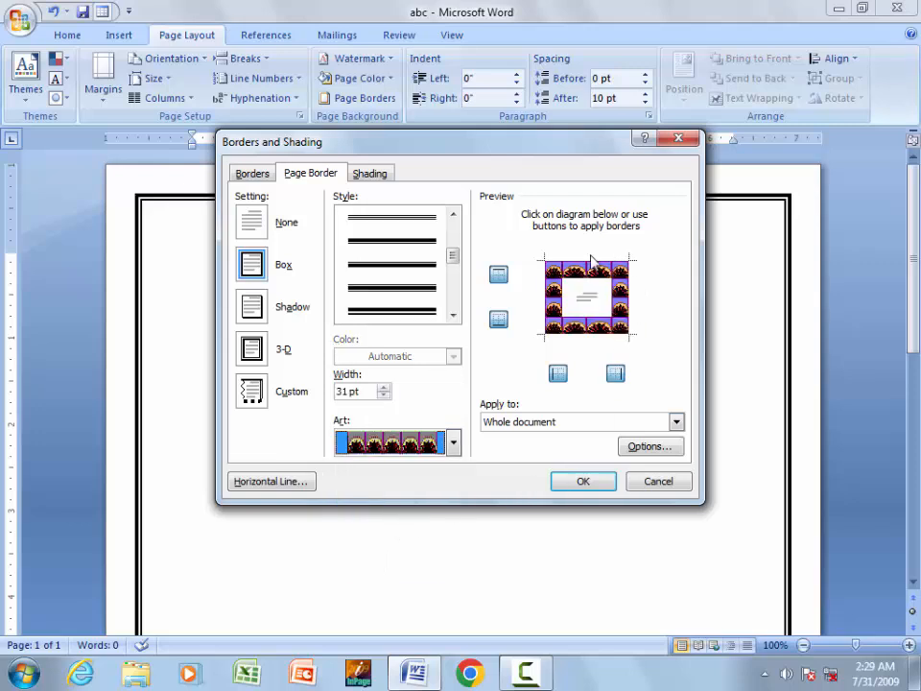
{"action": "left_click", "coordinate": [578, 484]}
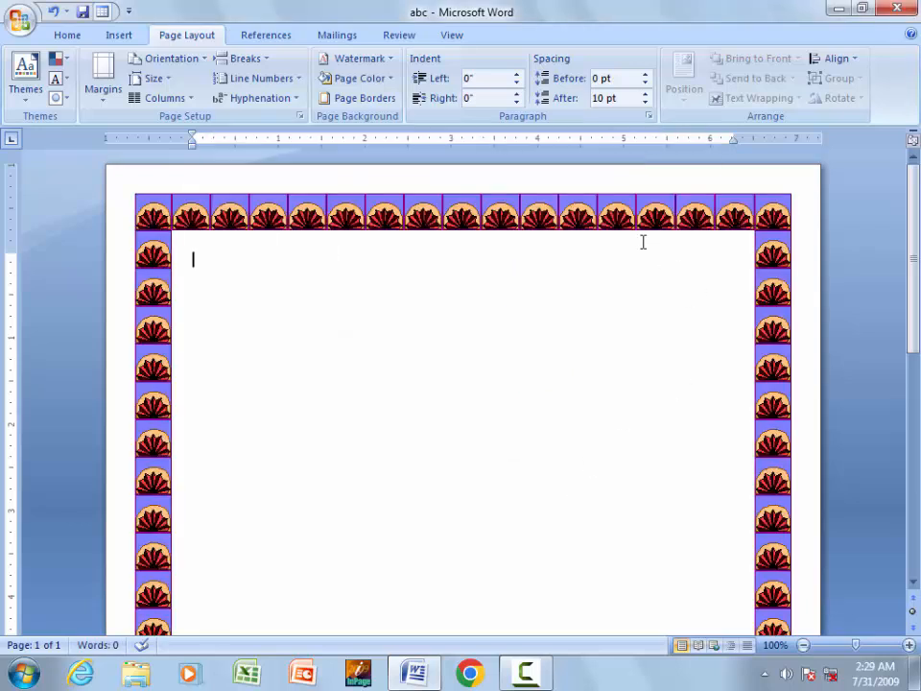
{"action": "left_click", "coordinate": [525, 671]}
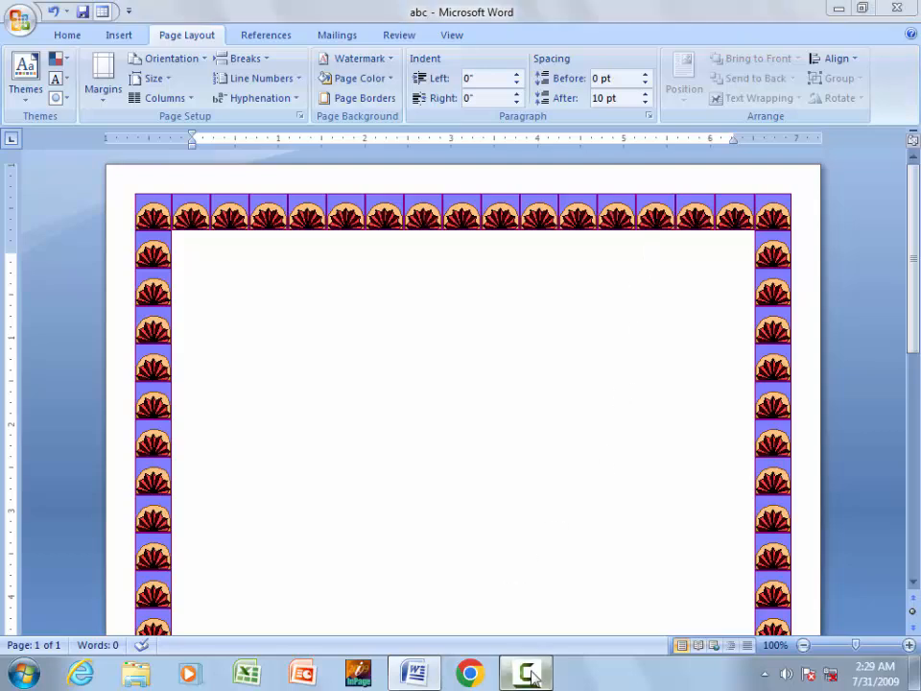
{"action": "left_click", "coordinate": [837, 600]}
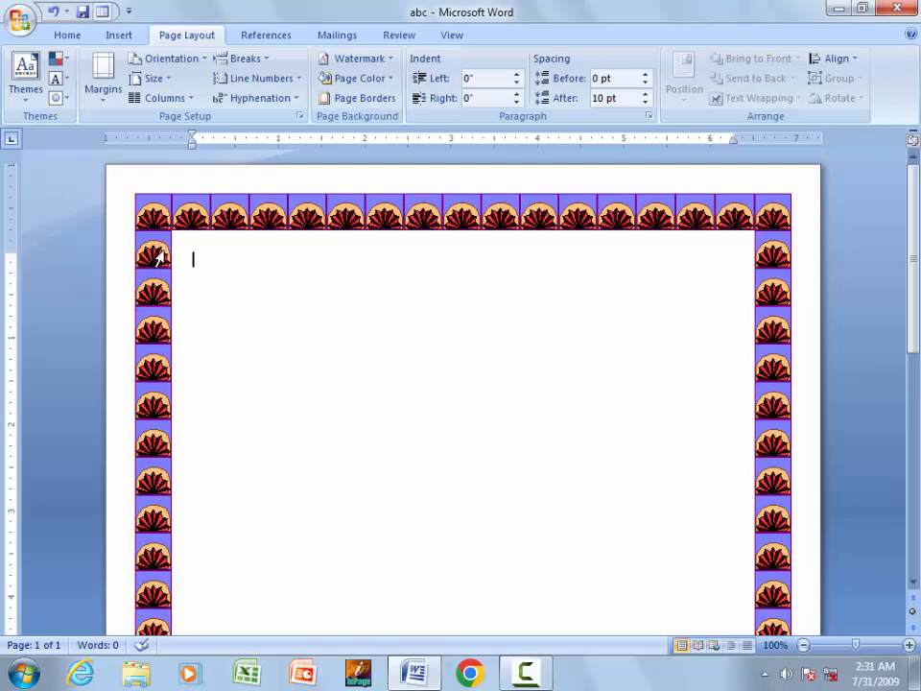
- Thin the art page border from 31 pt to 10 pt wide
{"action": "left_click", "coordinate": [374, 97]}
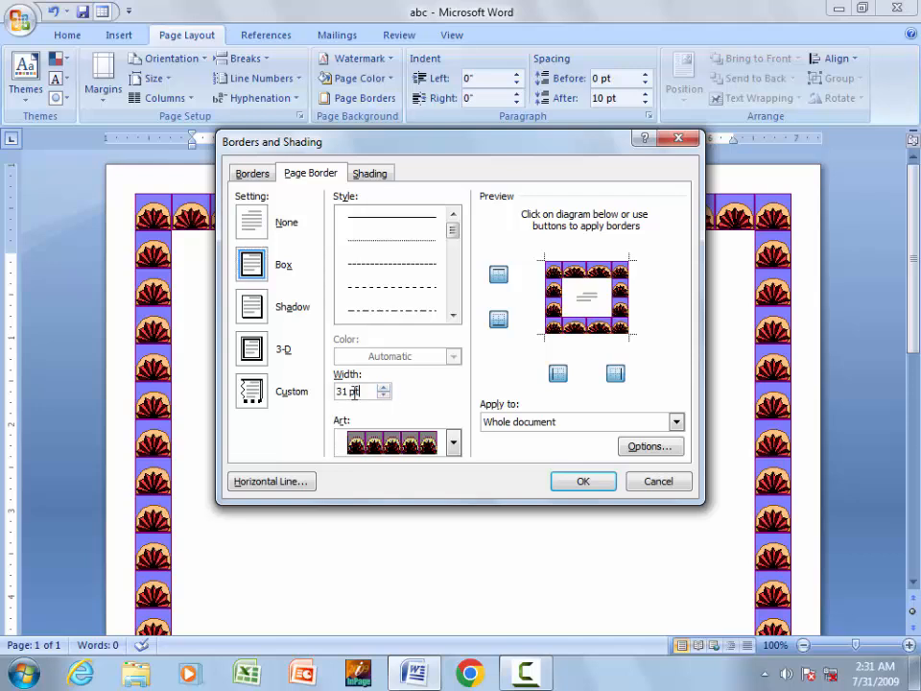
{"action": "left_click_drag", "start_coordinate": [360, 391], "coordinate": [329, 391]}
{"action": "type", "text": "10"}
{"action": "left_click", "coordinate": [604, 485]}
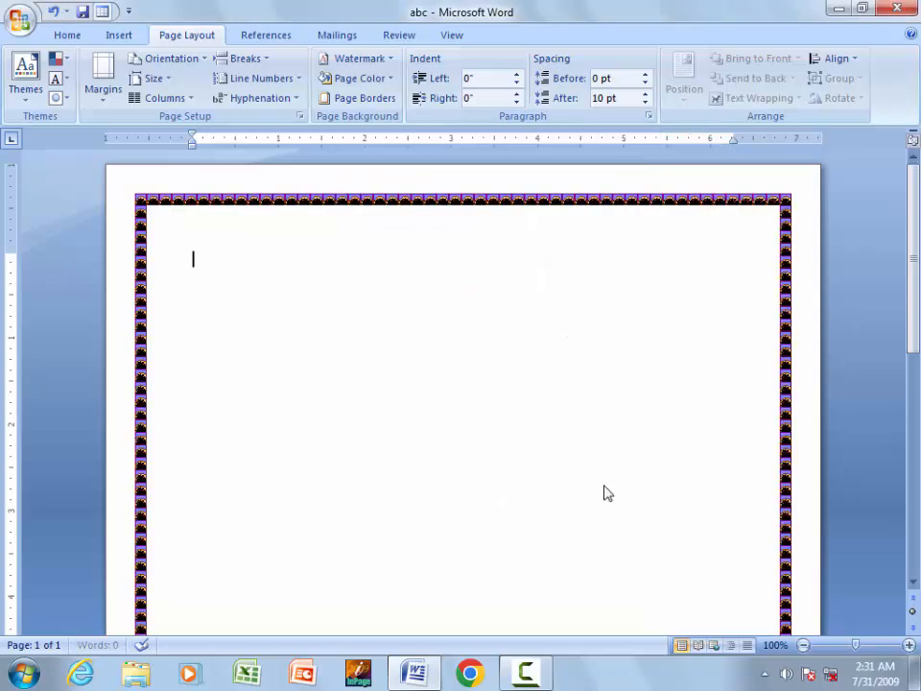
- Change the art border width to 15 pt and recheck the settings
{"action": "left_click", "coordinate": [337, 98]}
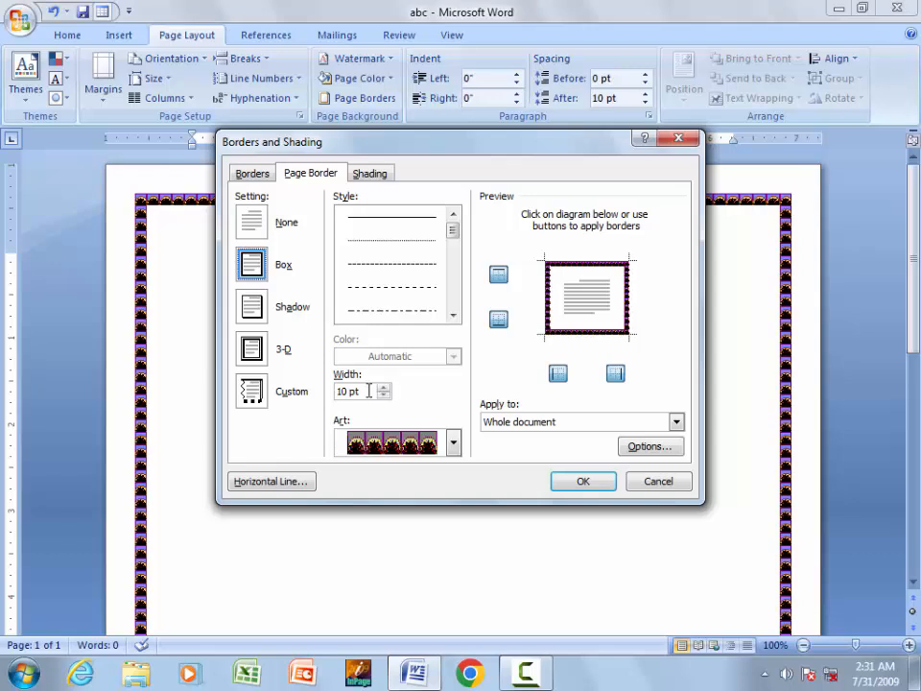
{"action": "left_click_drag", "start_coordinate": [369, 392], "coordinate": [270, 409]}
{"action": "type", "text": "15"}
{"action": "left_click", "coordinate": [583, 481]}
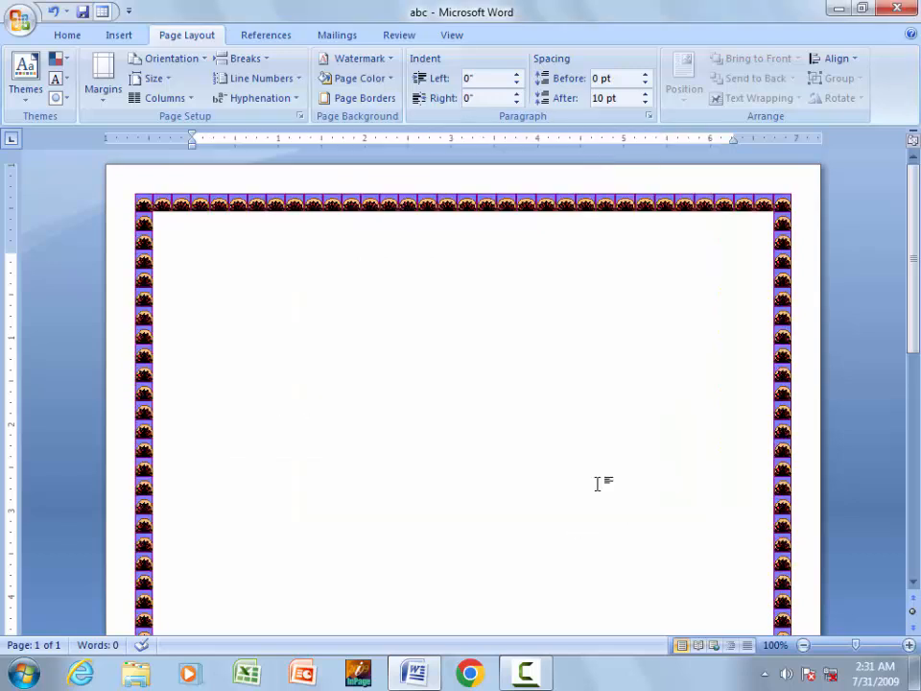
{"action": "left_click", "coordinate": [373, 100]}
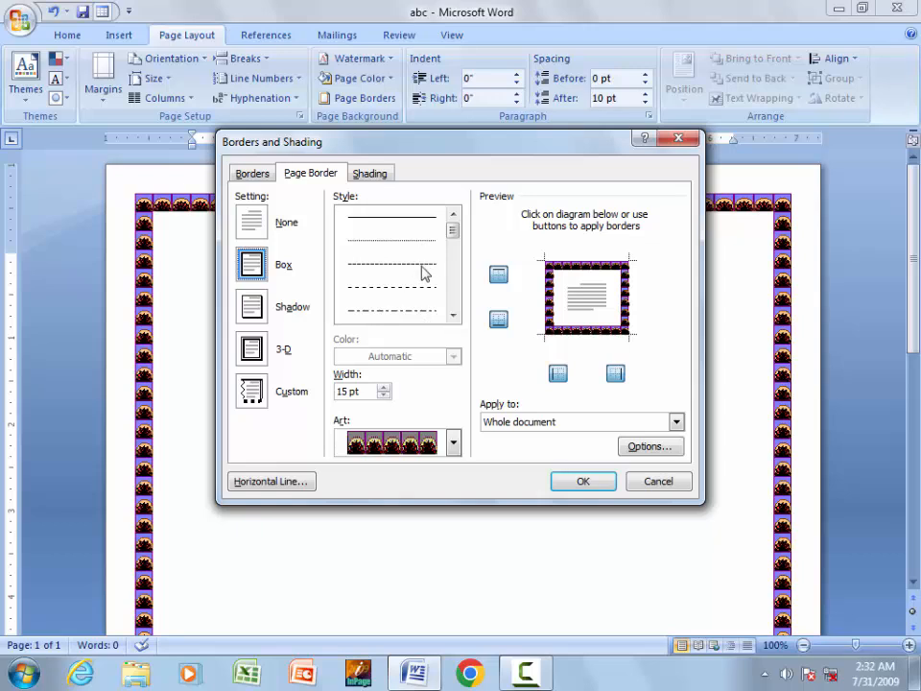
{"action": "left_click", "coordinate": [658, 482]}
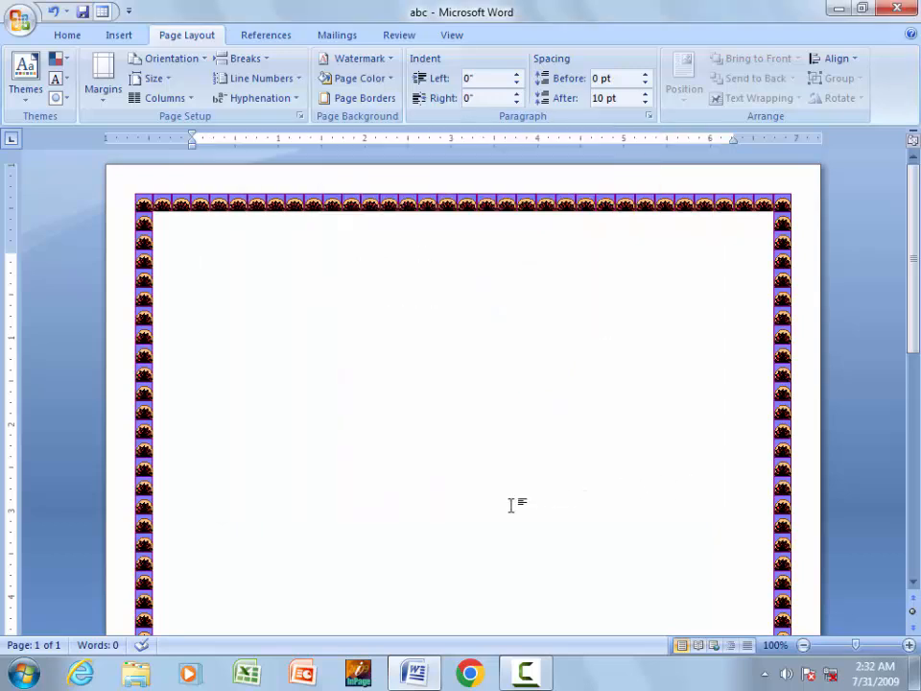
- Set the page colour to a light olive-green tint
{"action": "left_click", "coordinate": [356, 85]}
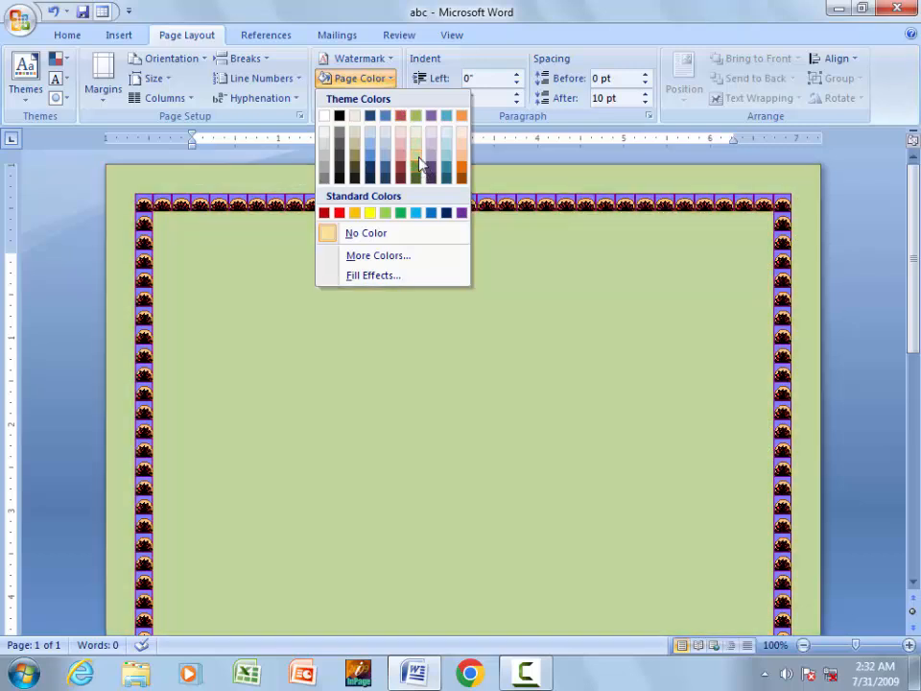
{"action": "left_click", "coordinate": [417, 151]}
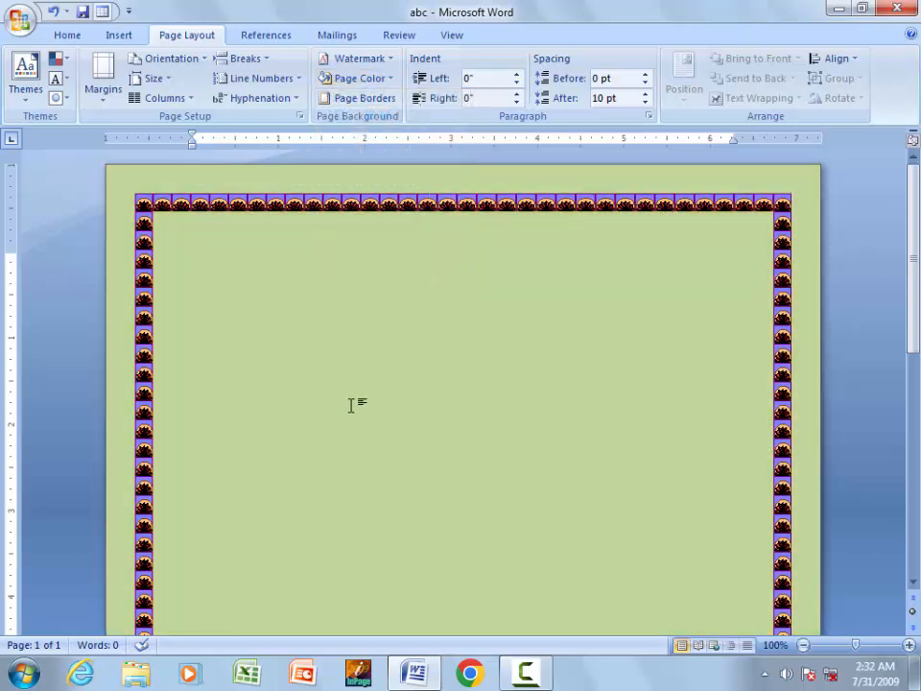
- Create a custom text watermark, replacing ASAP with the author's name
{"action": "left_click", "coordinate": [372, 64]}
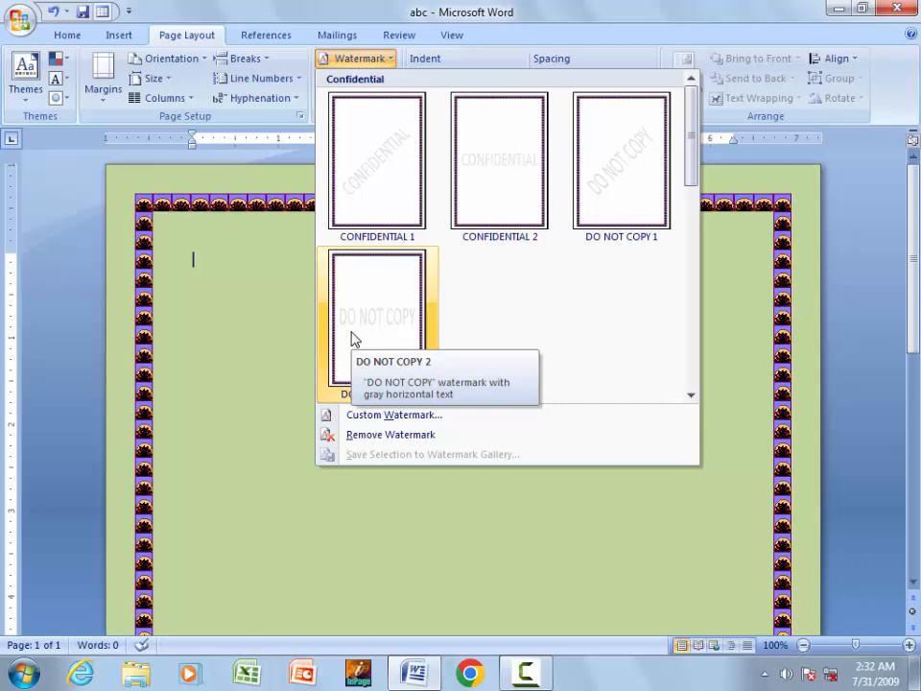
{"action": "left_click", "coordinate": [338, 416]}
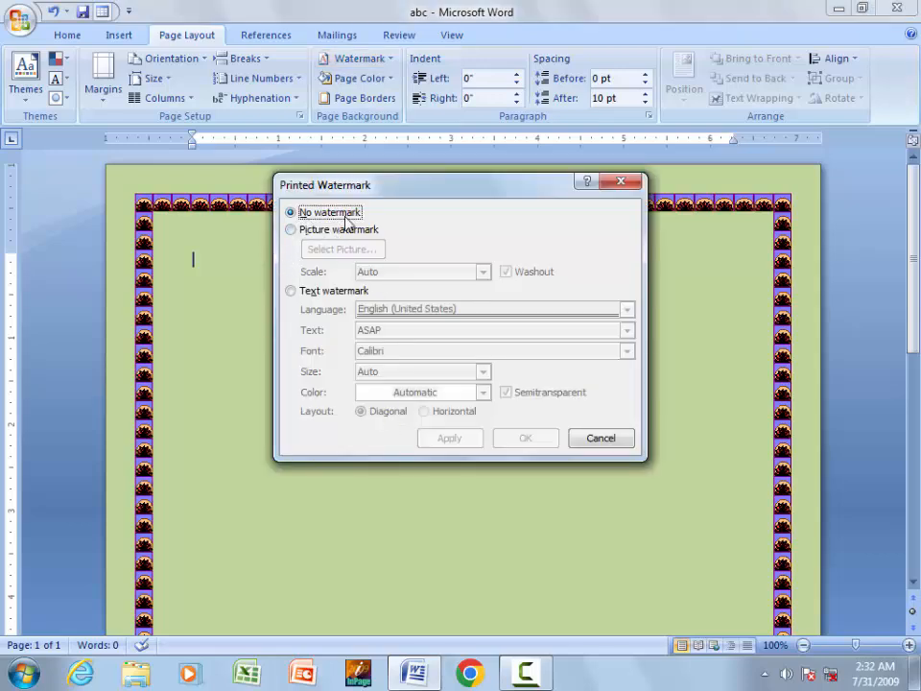
{"action": "left_click", "coordinate": [290, 291]}
{"action": "left_click", "coordinate": [397, 331]}
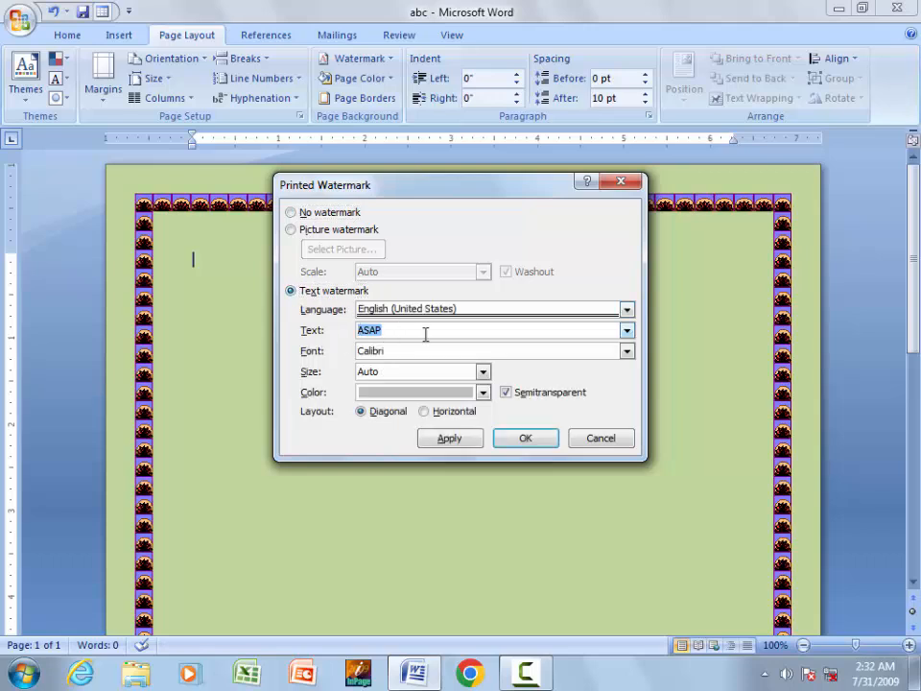
{"action": "type", "text": "muhammad sajjad"}
- Colour the diagonal, semitransparent watermark text red and apply it
{"action": "left_click", "coordinate": [484, 394]}
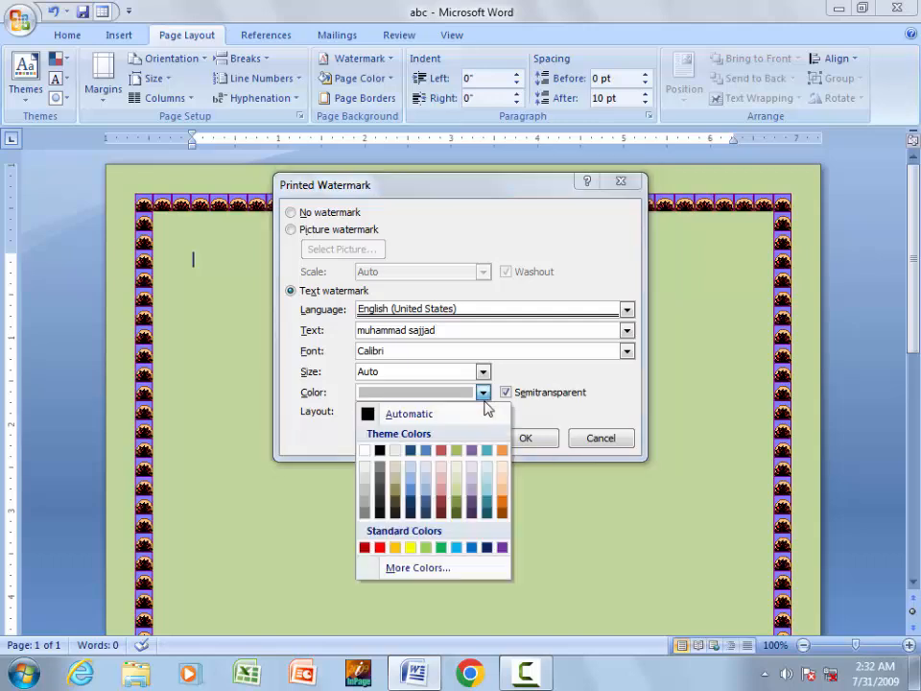
{"action": "left_click", "coordinate": [379, 548]}
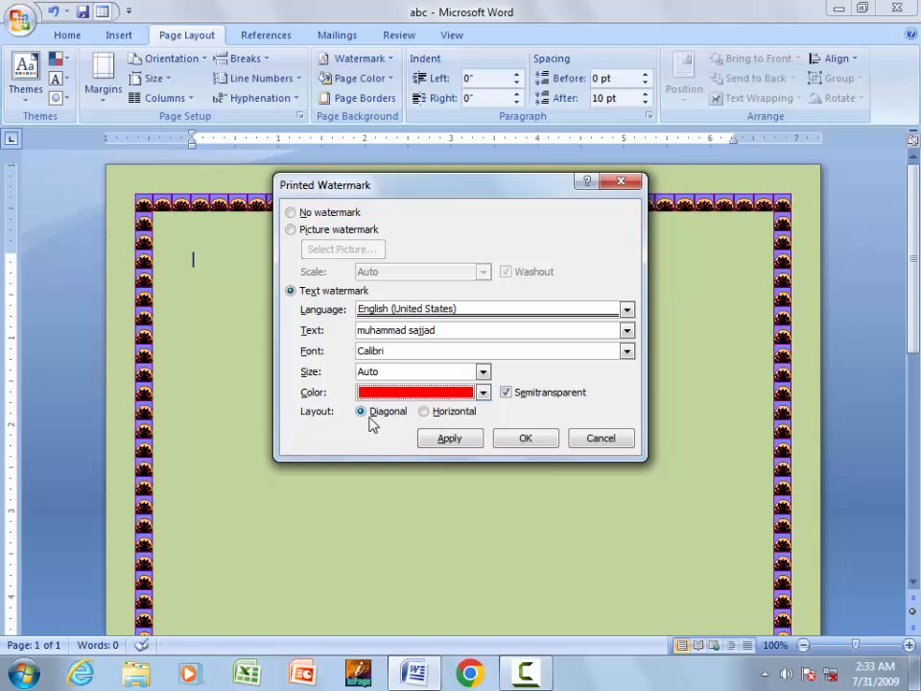
{"action": "left_click", "coordinate": [512, 397]}
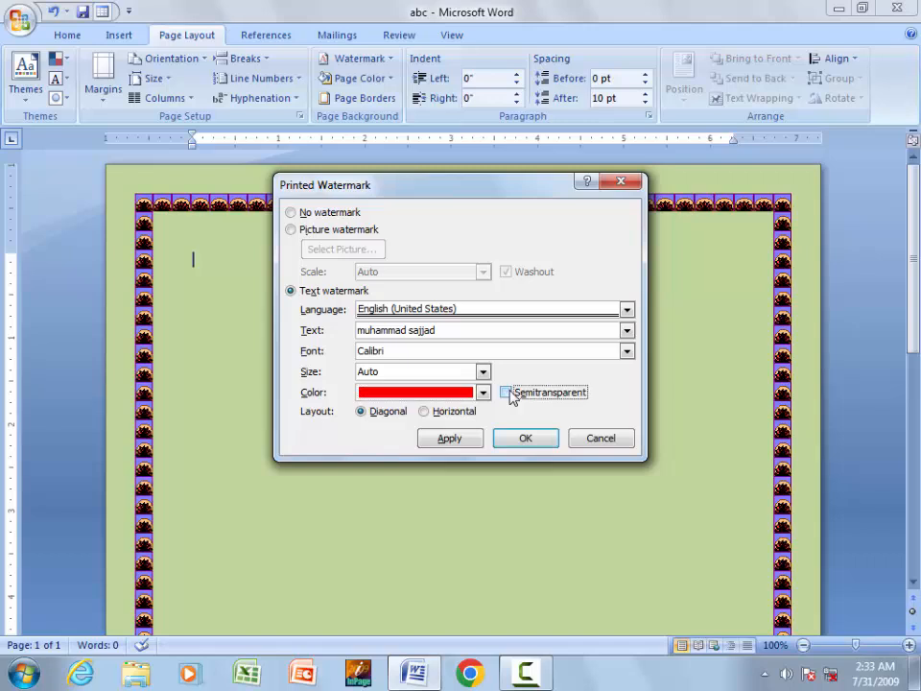
{"action": "left_click", "coordinate": [511, 397]}
{"action": "left_click", "coordinate": [516, 441]}
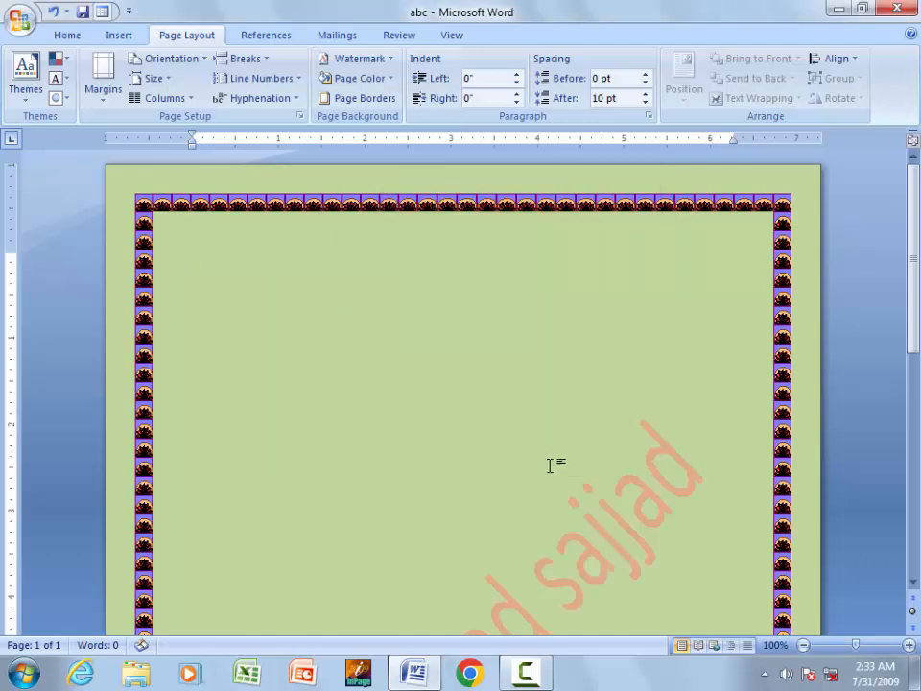
{"action": "left_click_drag", "start_coordinate": [911, 252], "coordinate": [914, 216]}
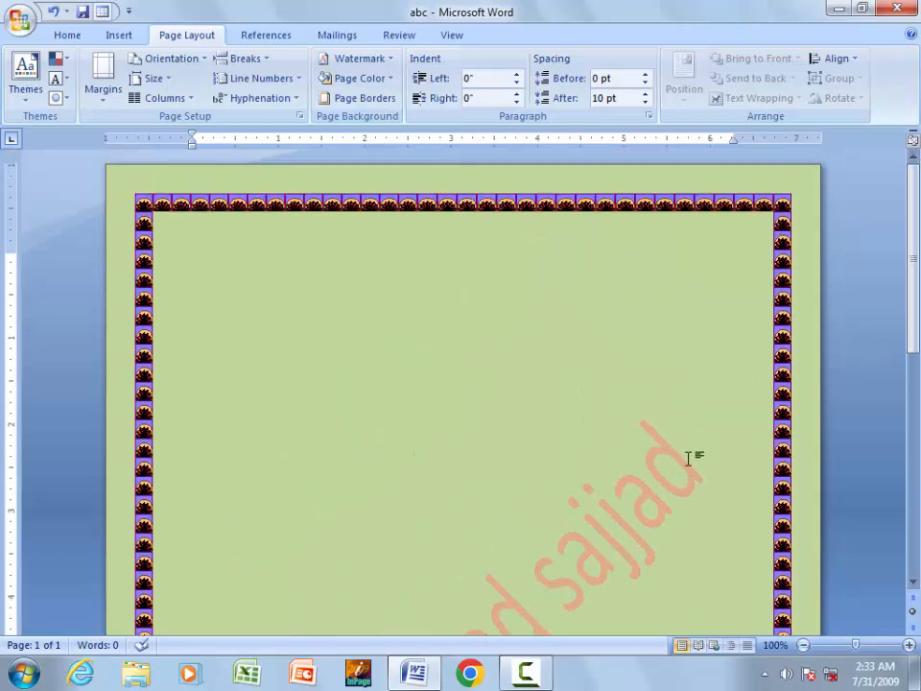